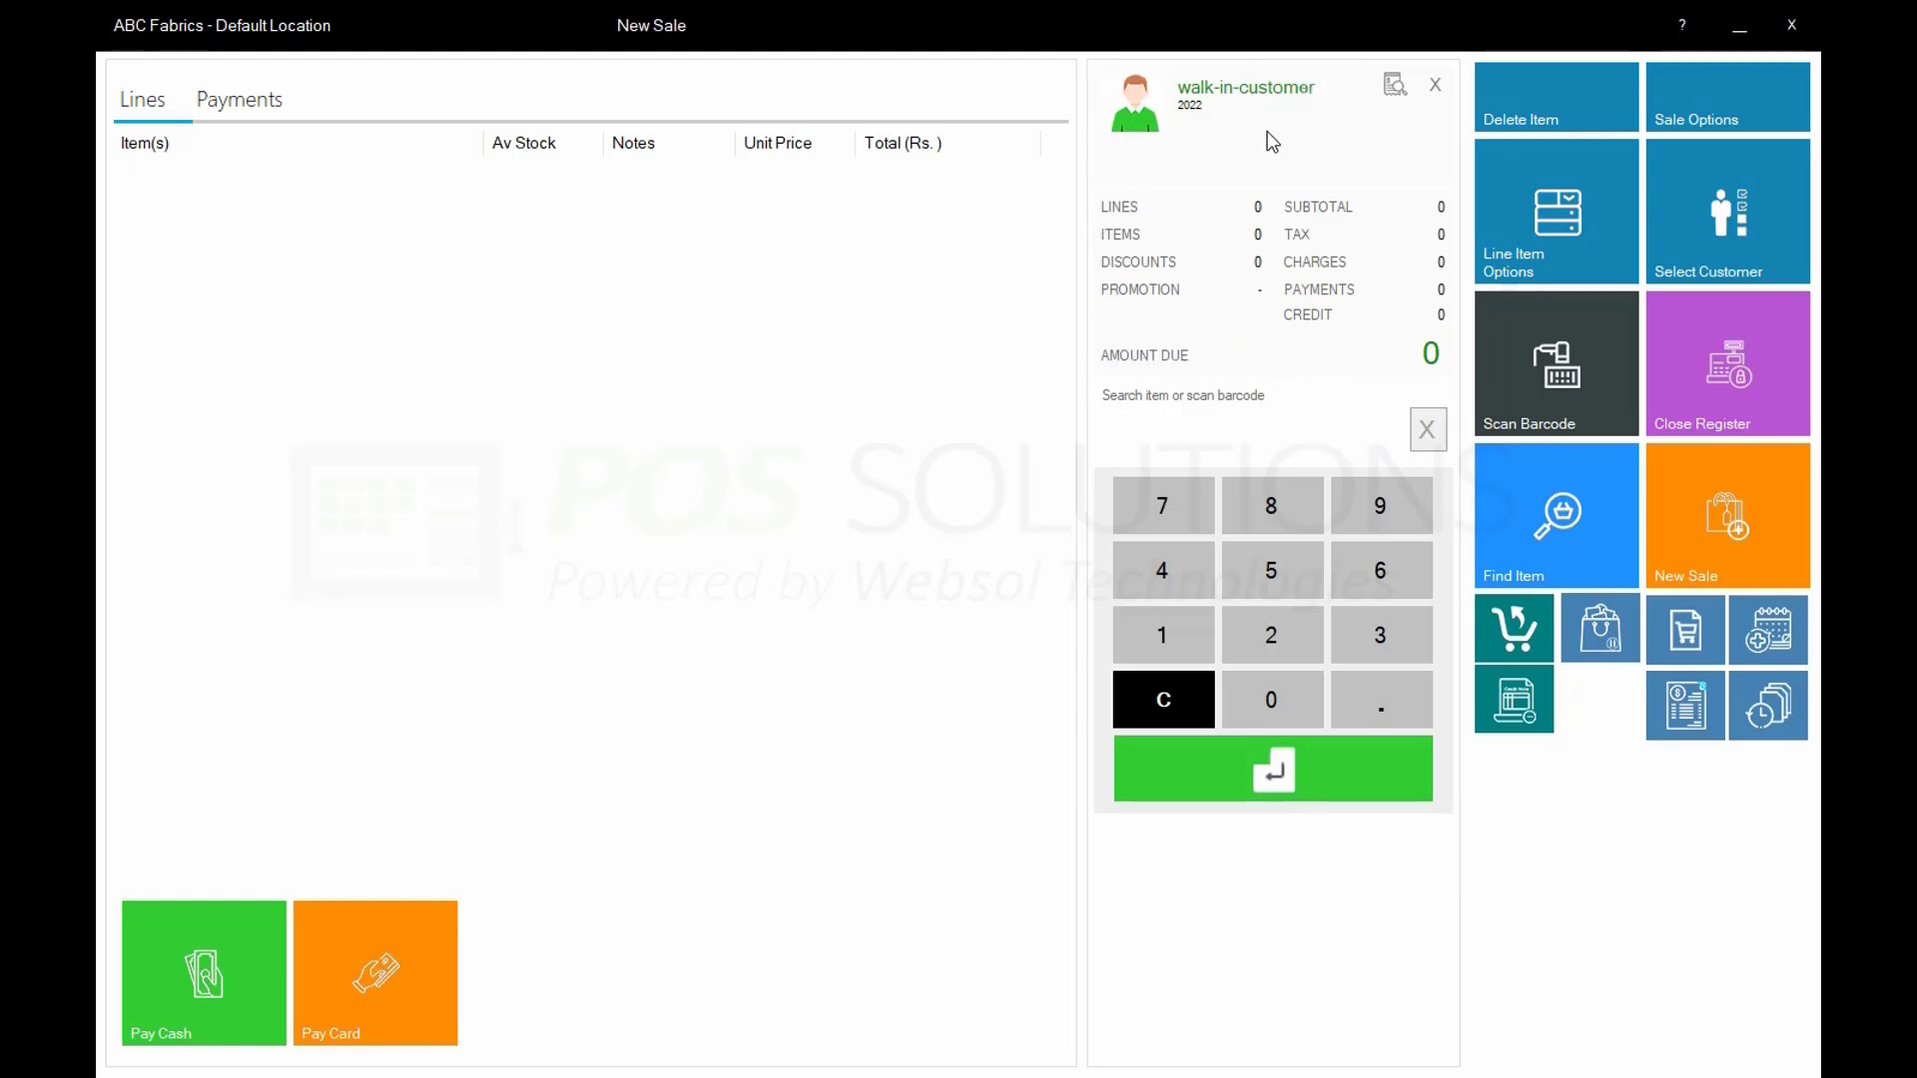
Find the item Cake 008 in the item search and add it to the sale
click(1269, 441)
text(0)
key(Down)
key(Down)
key(Return)
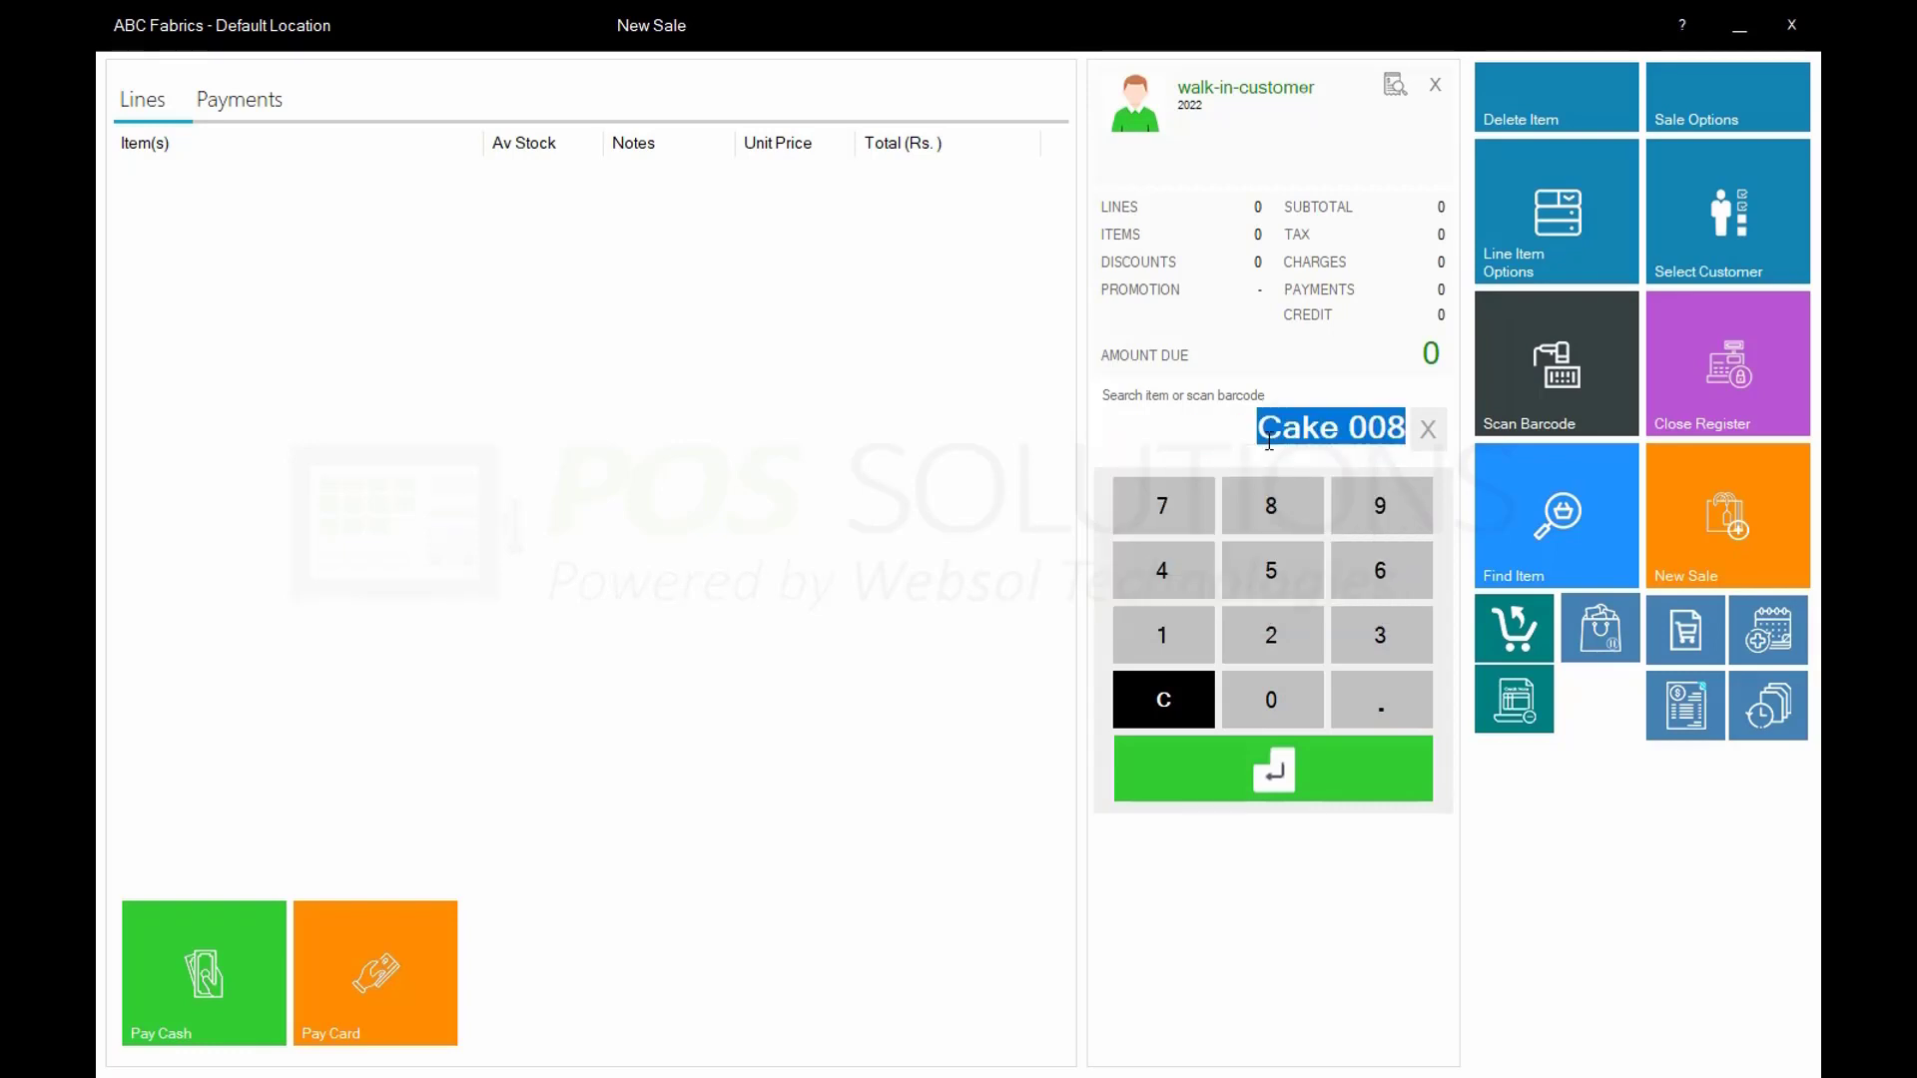
key(Return)
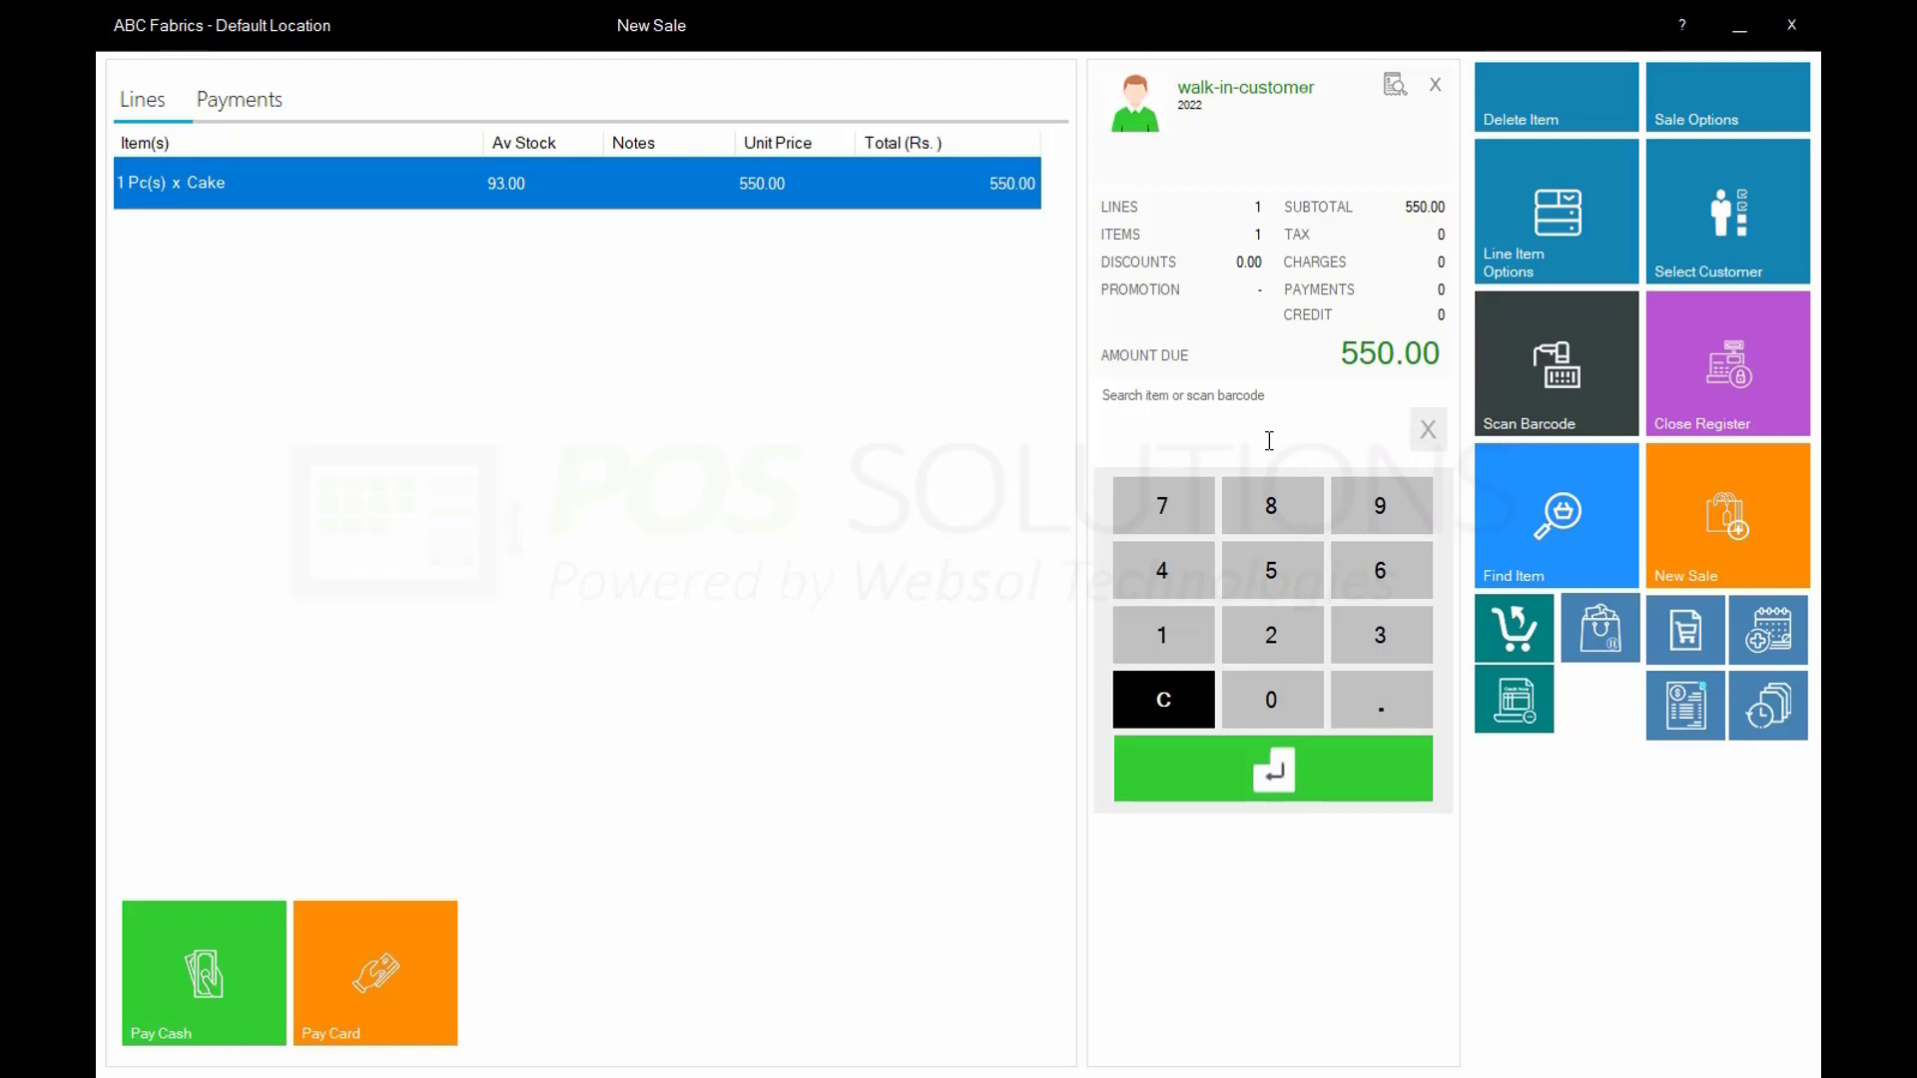
Set the Cake line's quantity to 5
key(F2)
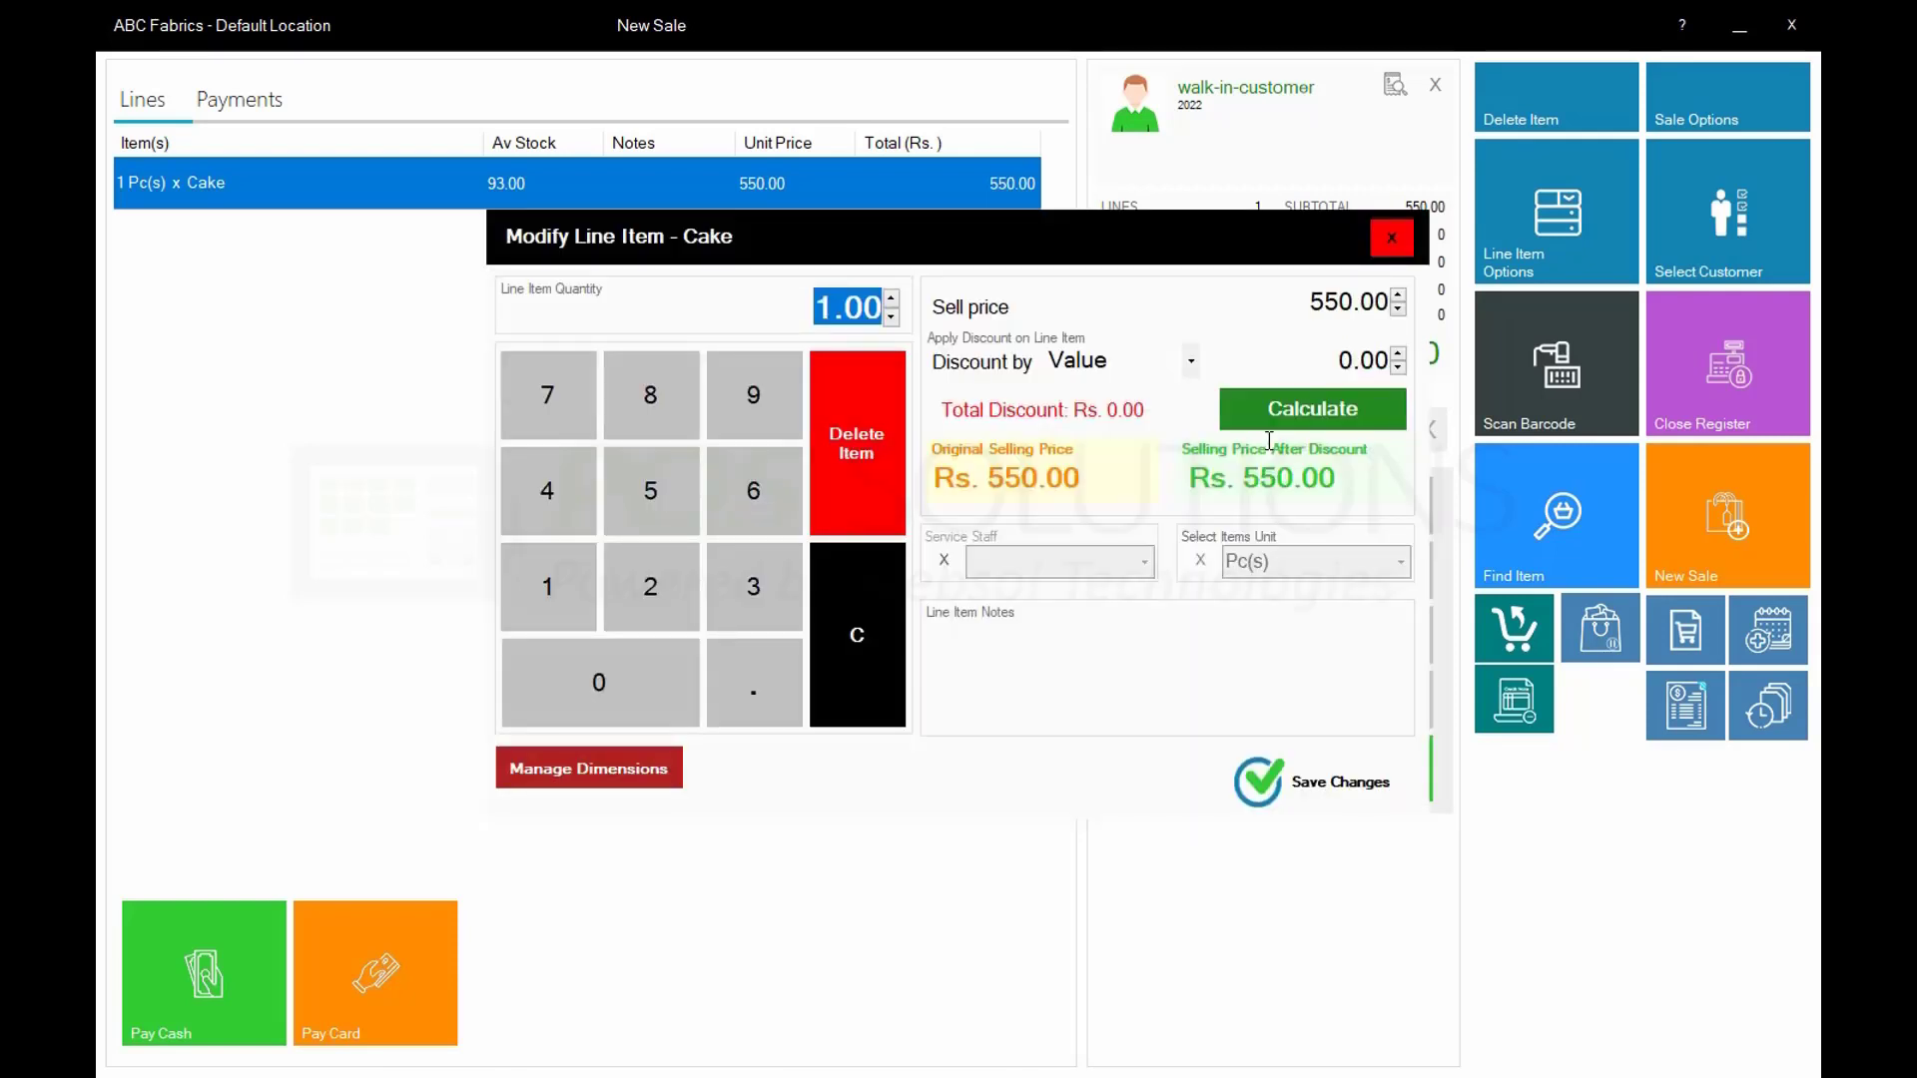
text(5)
key(Return)
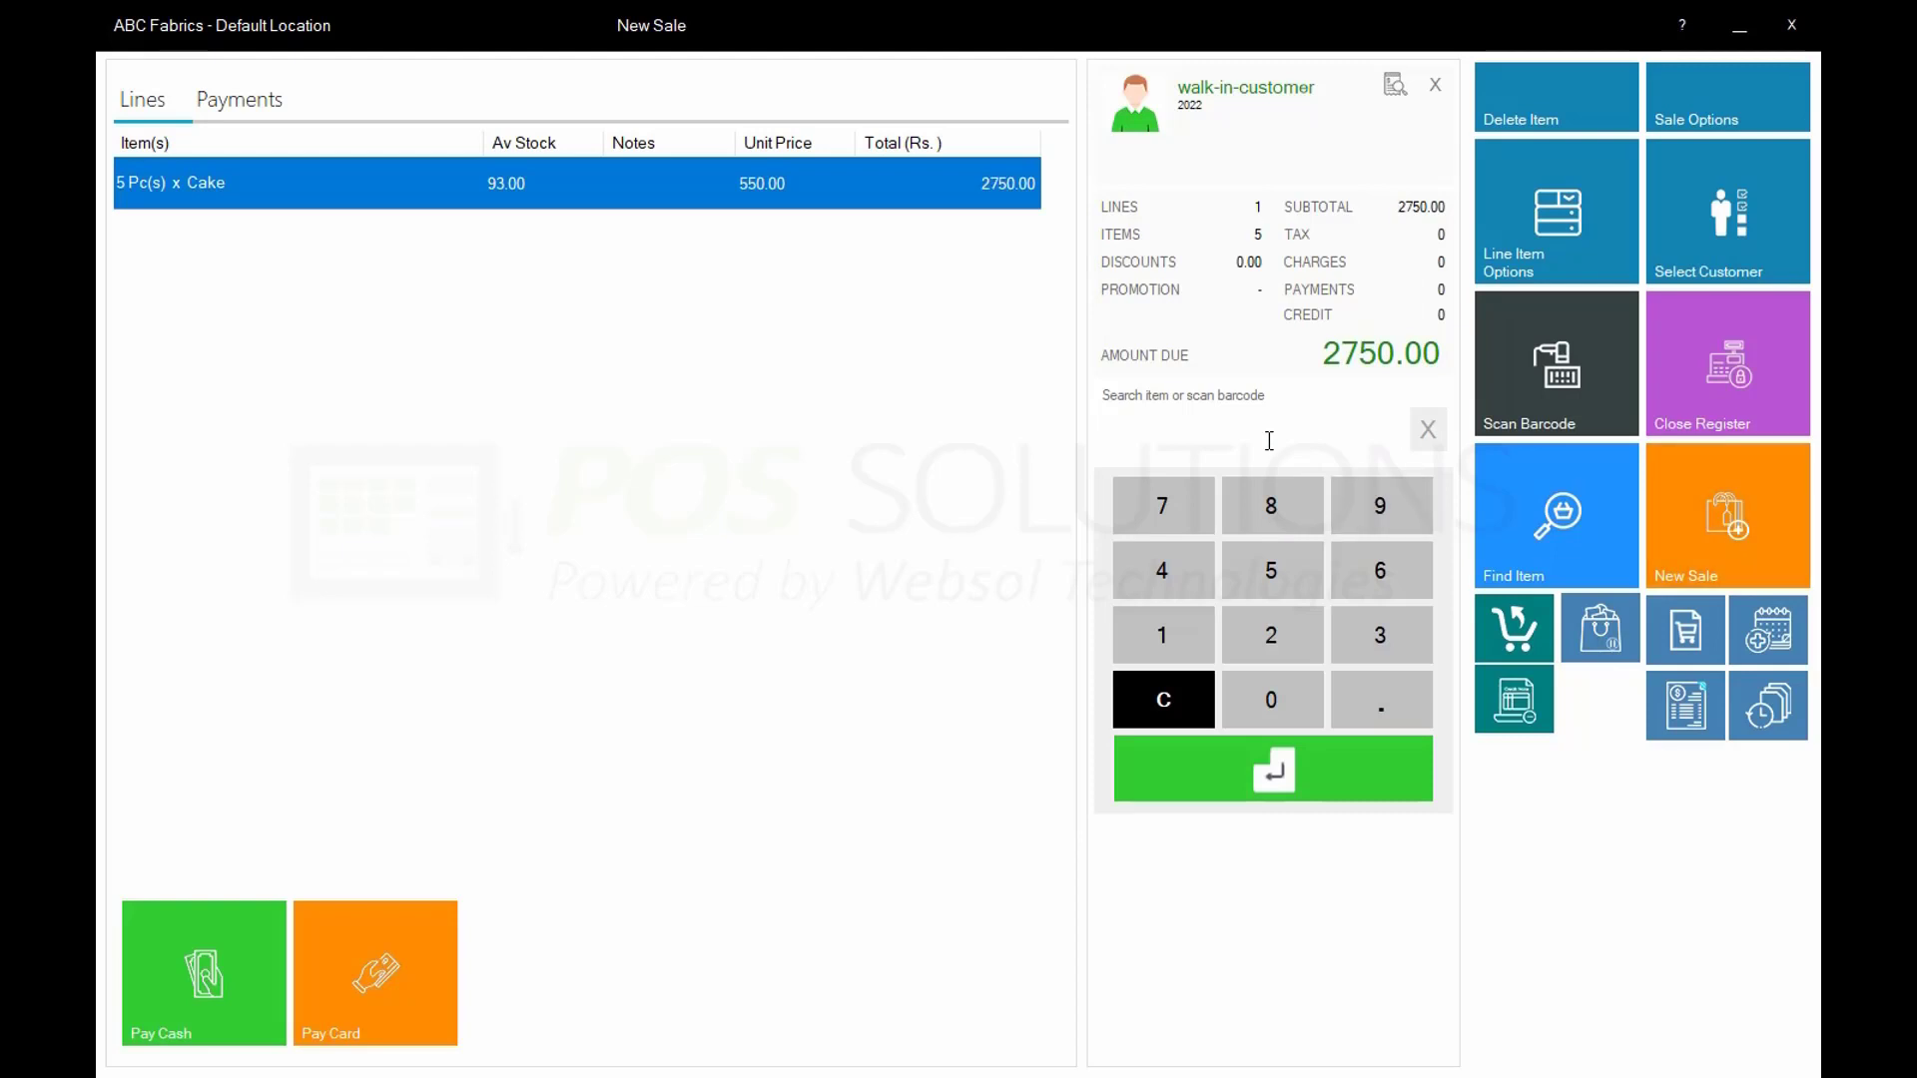
Find the item Bread 009 in the item search and add it to the sale
text(0)
key(Down)
key(Down)
key(Down)
key(Return)
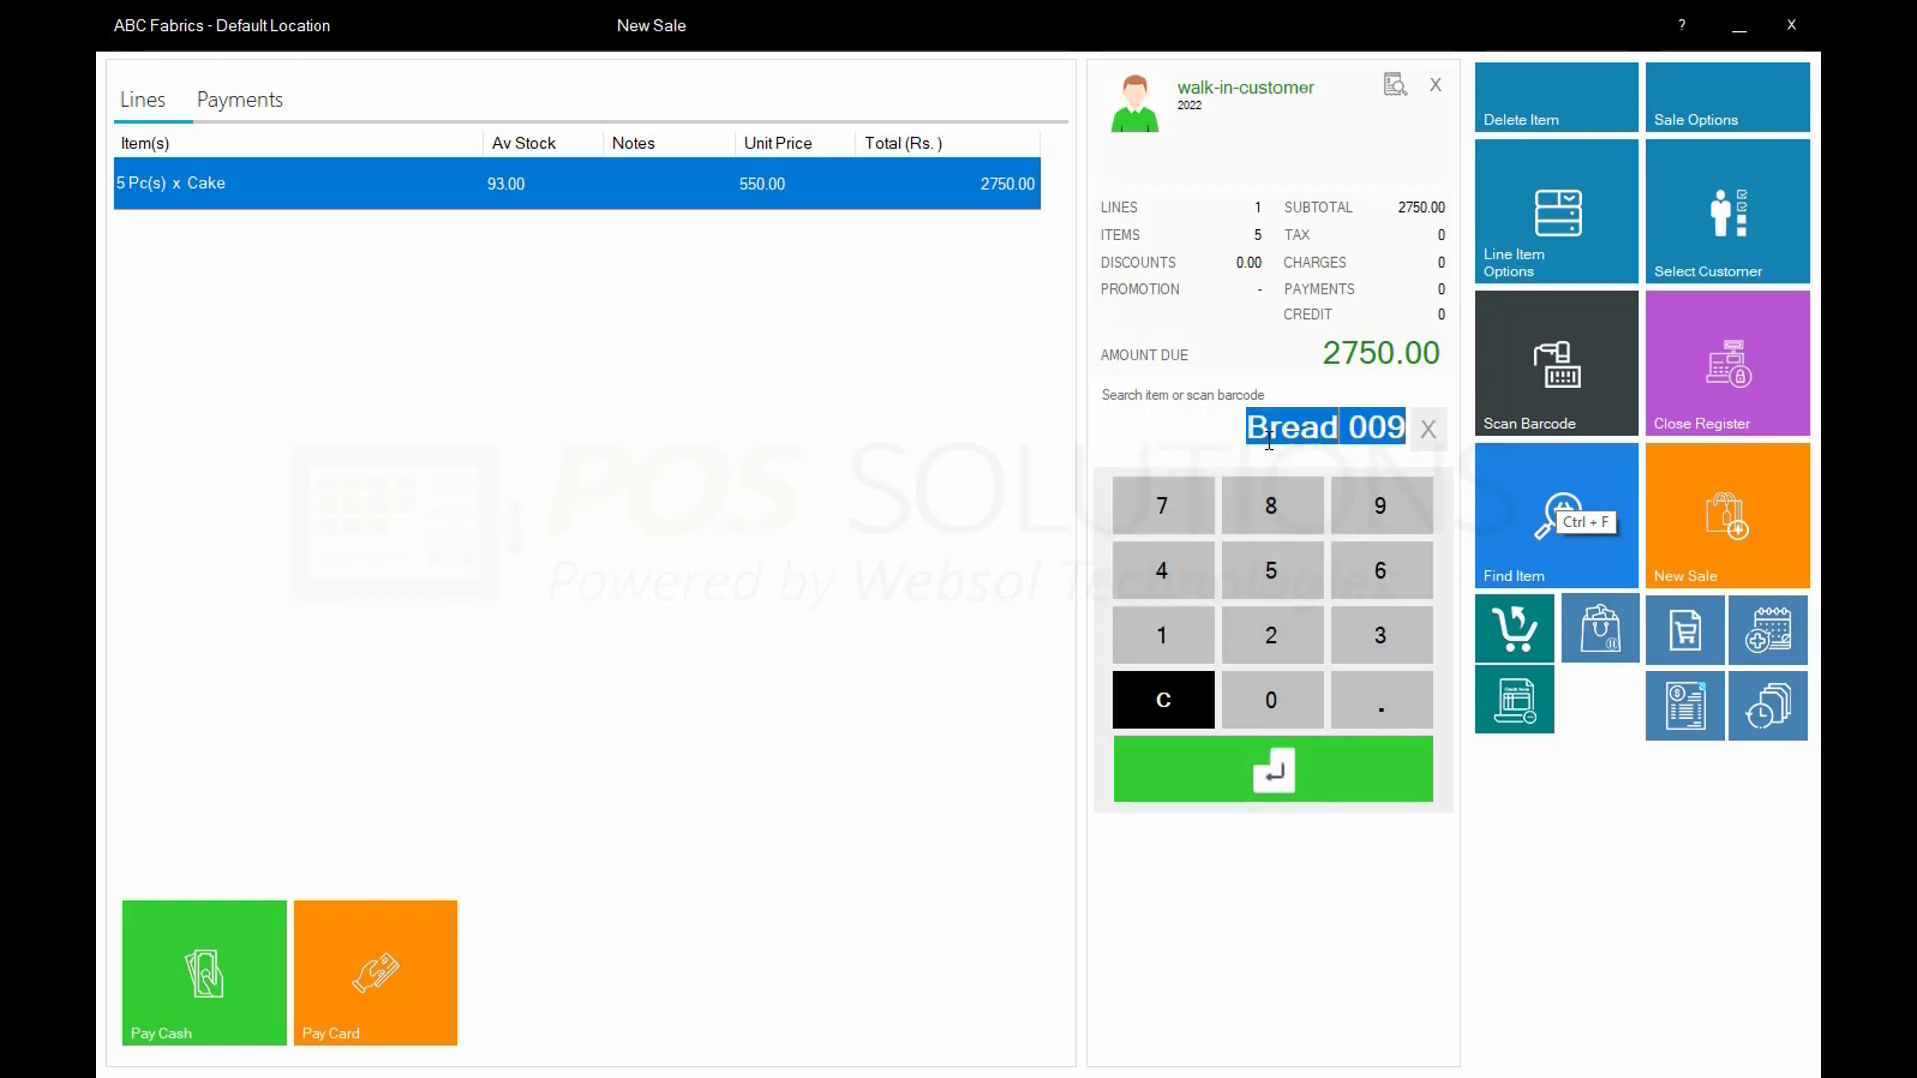
key(Return)
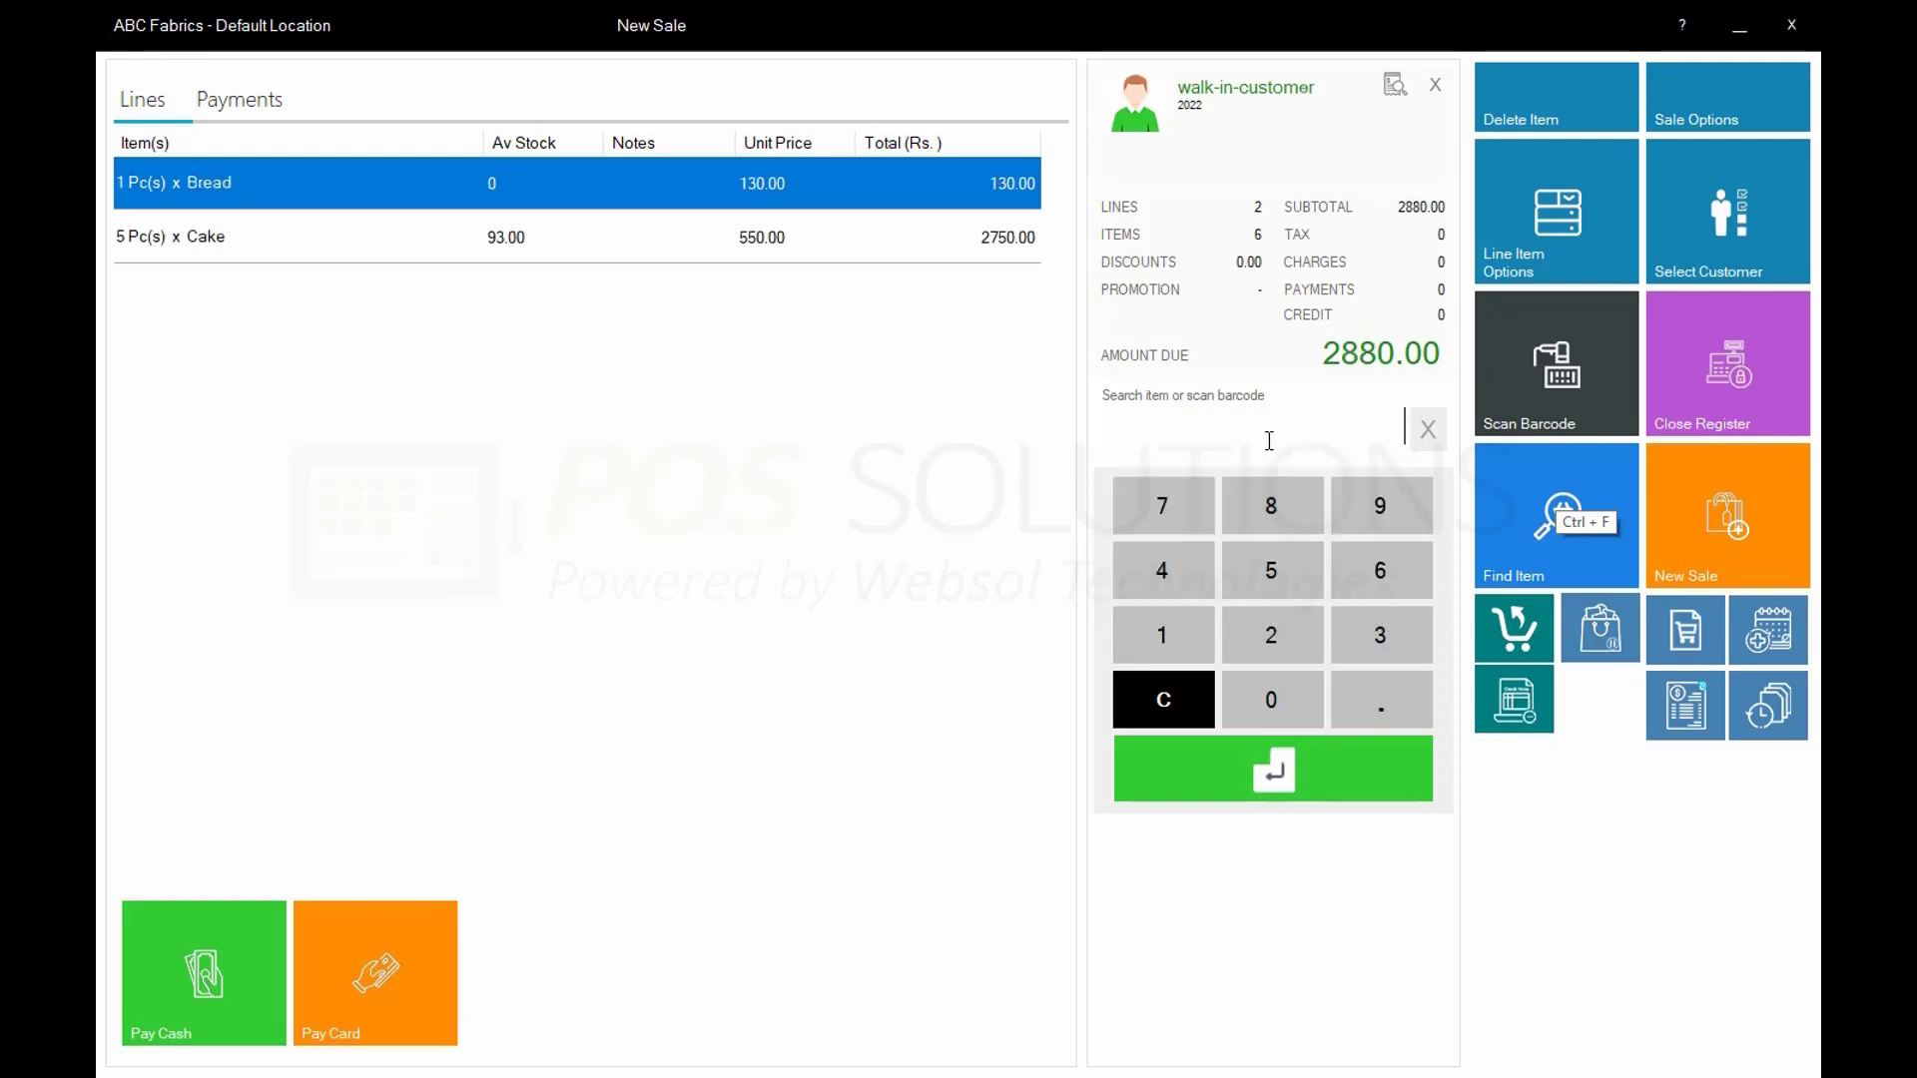
Find the item Oil 01 in the item search and add it to the sale
text(0)
key(Down)
key(Down)
key(Down)
key(Down)
key(Return)
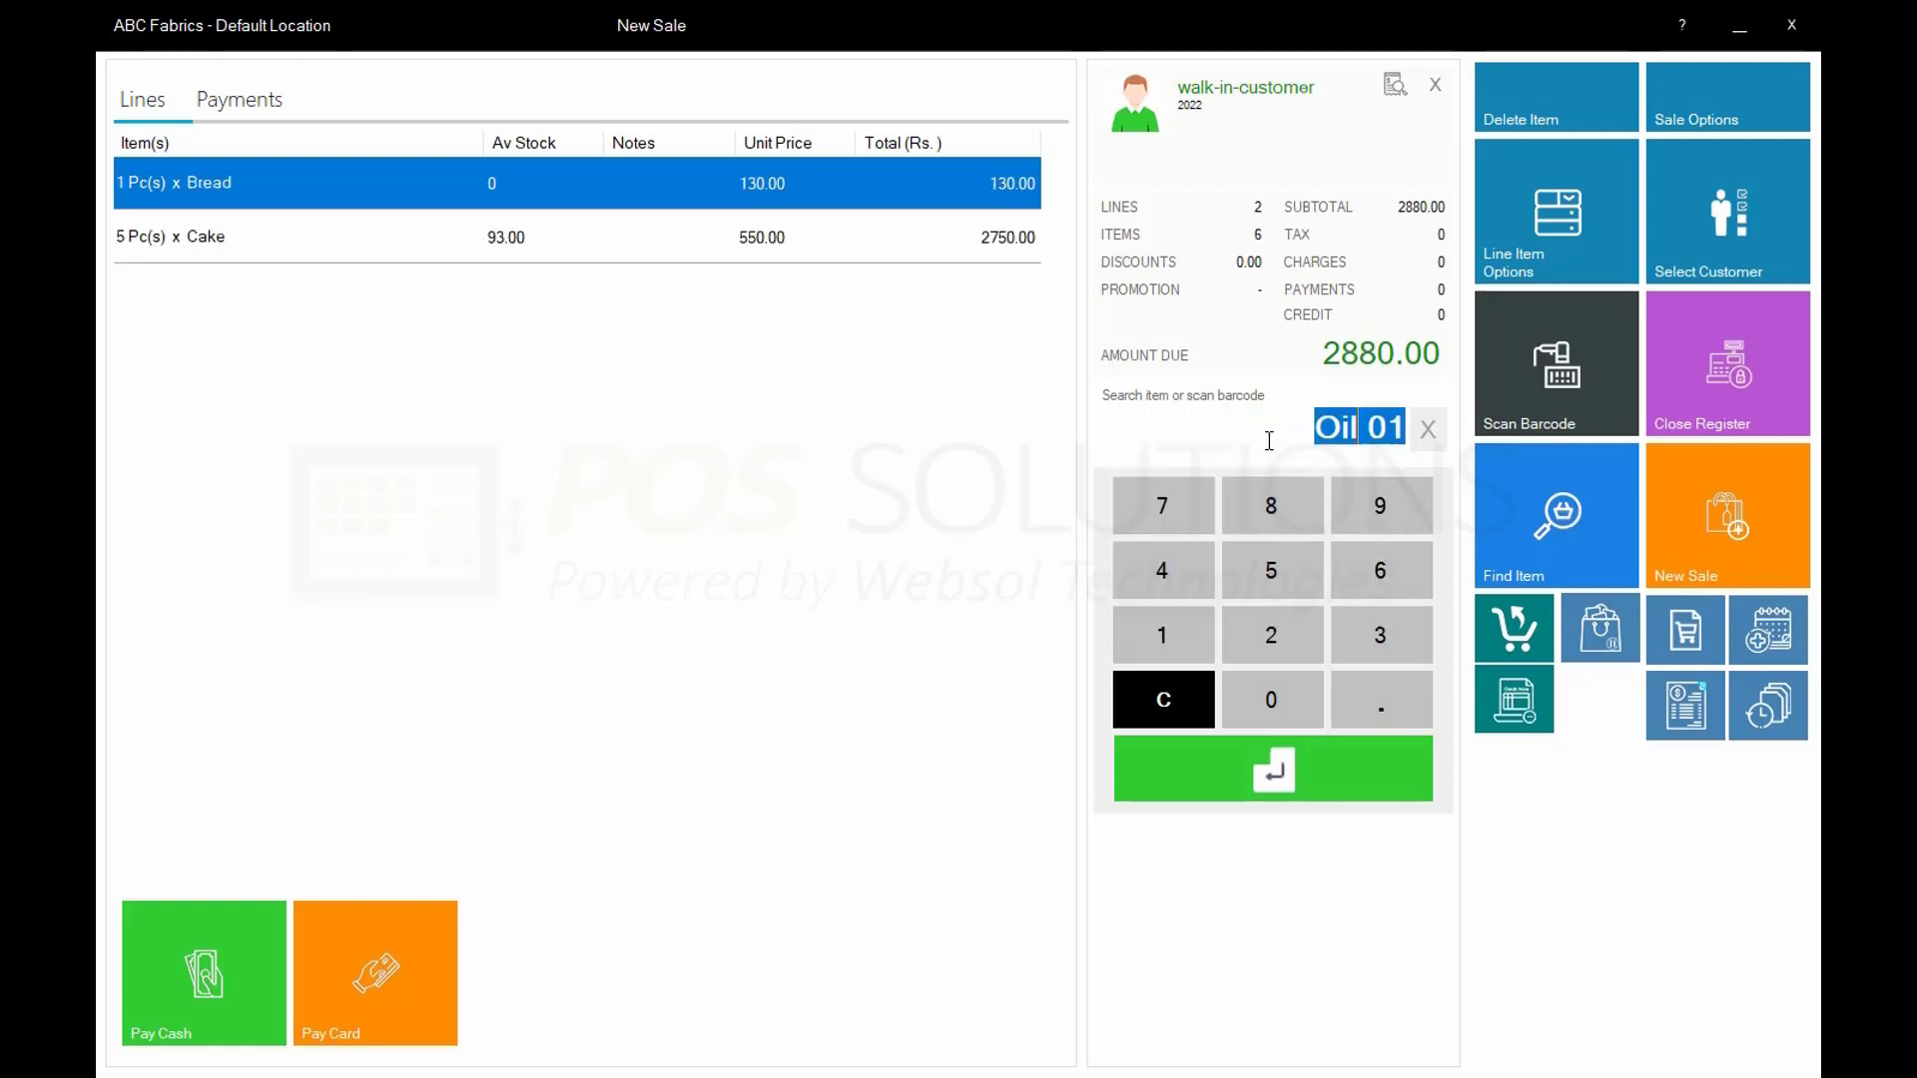
key(Return)
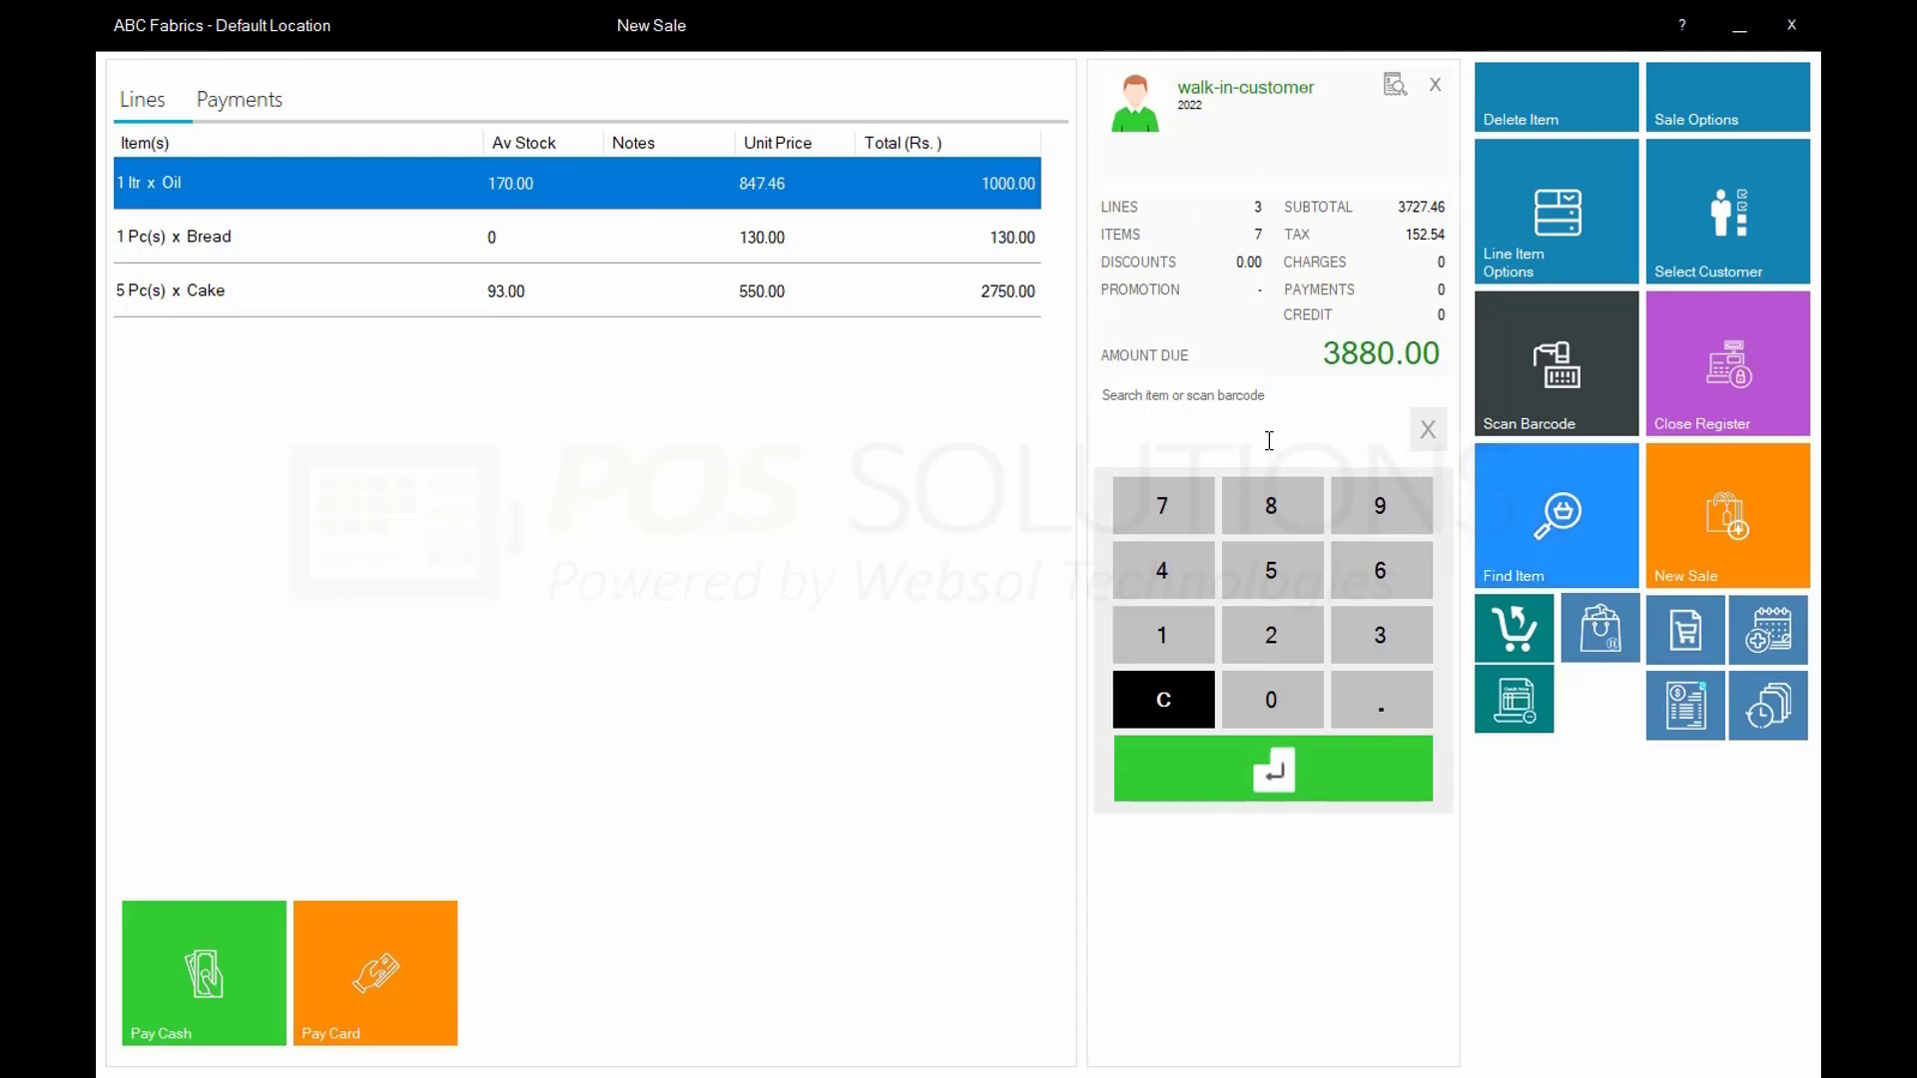
Apply a discount of 10 by Percentage to the Bread line item
key(Down)
key(Return)
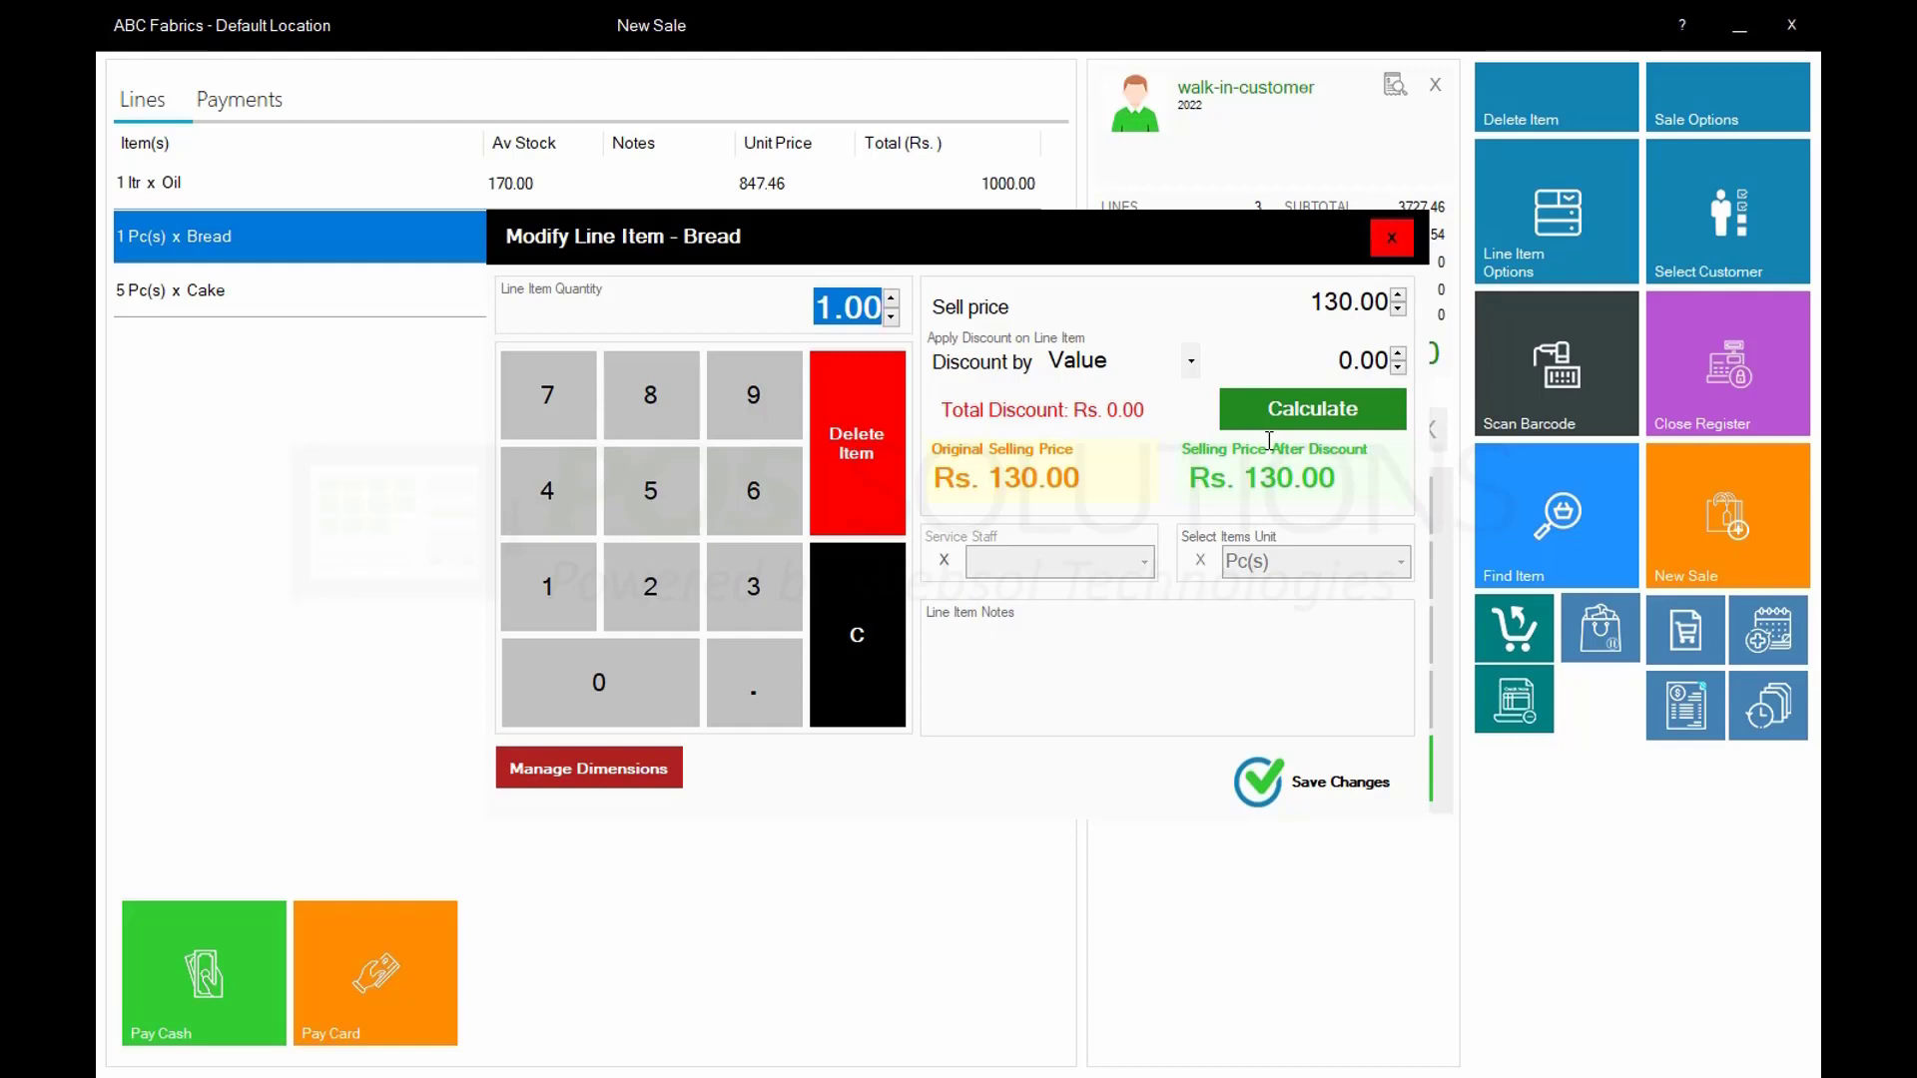
click(1190, 362)
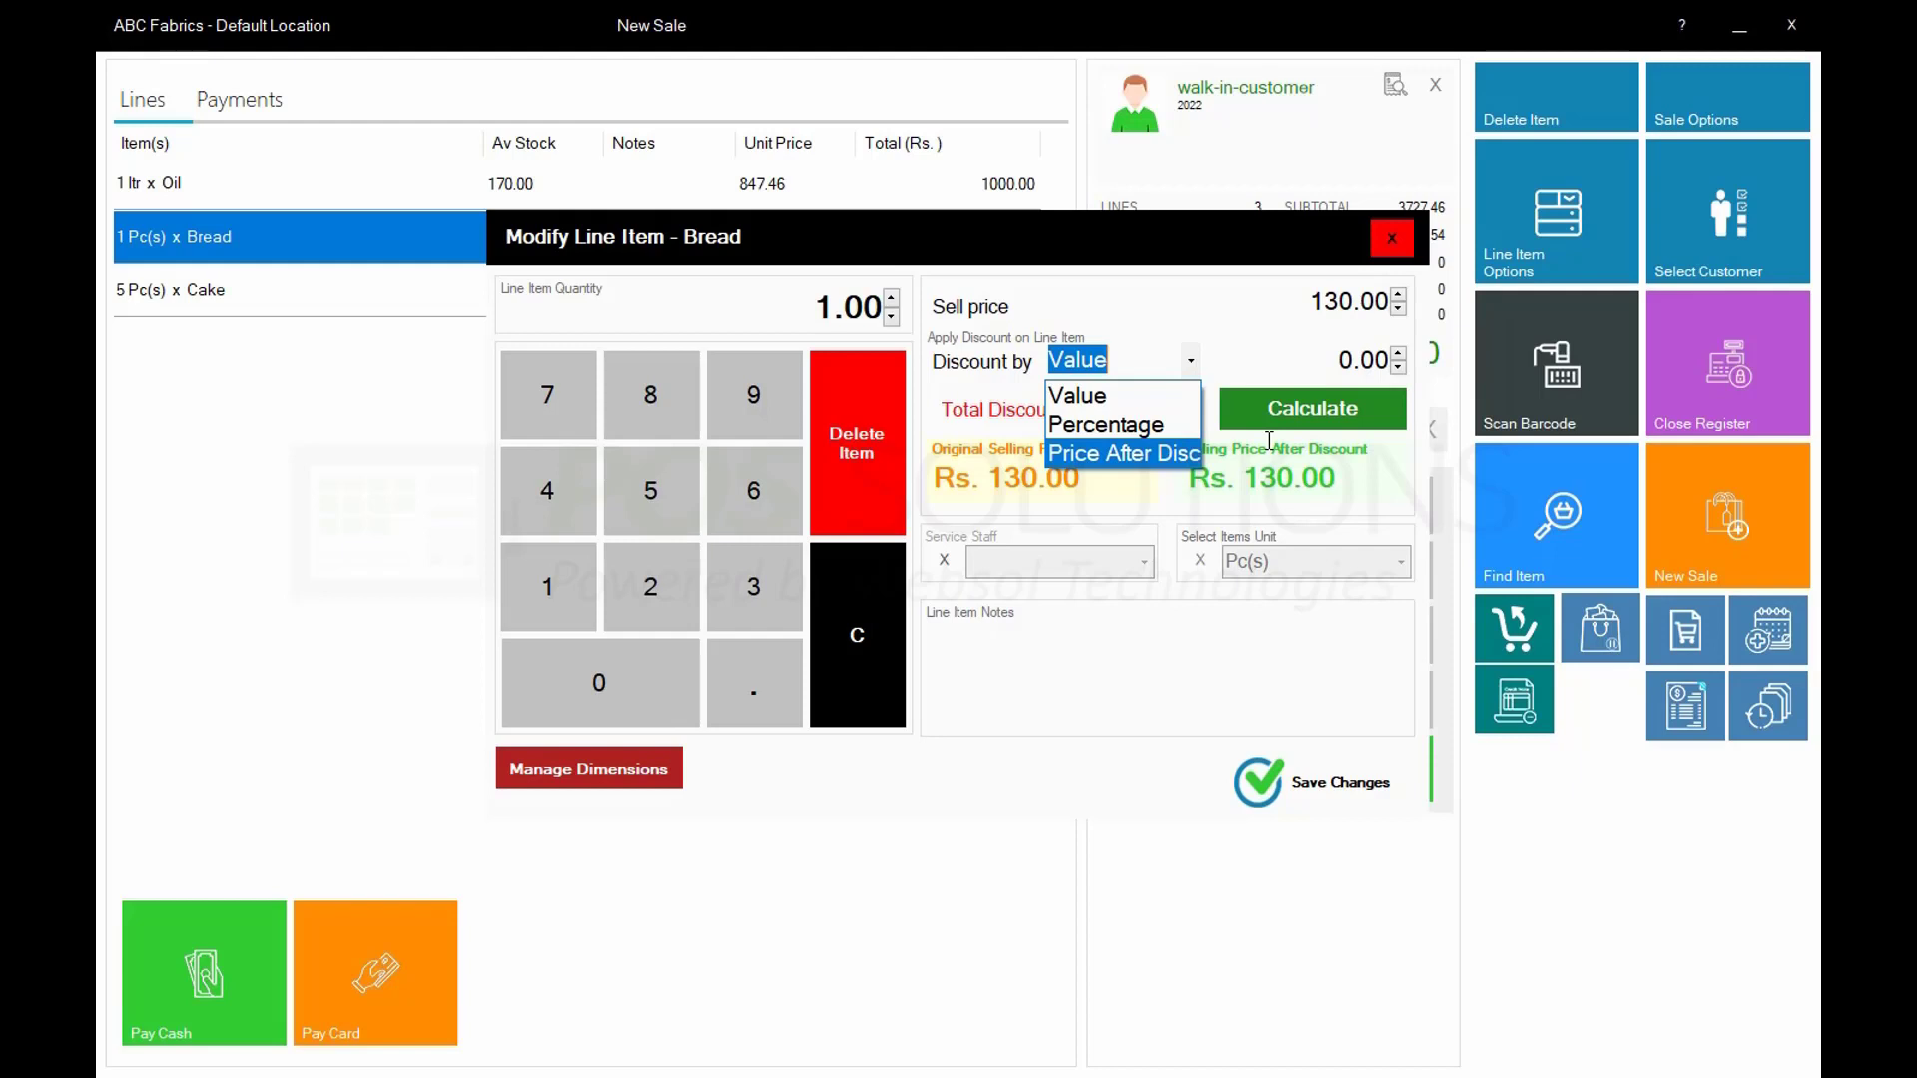
key(Up)
key(Return)
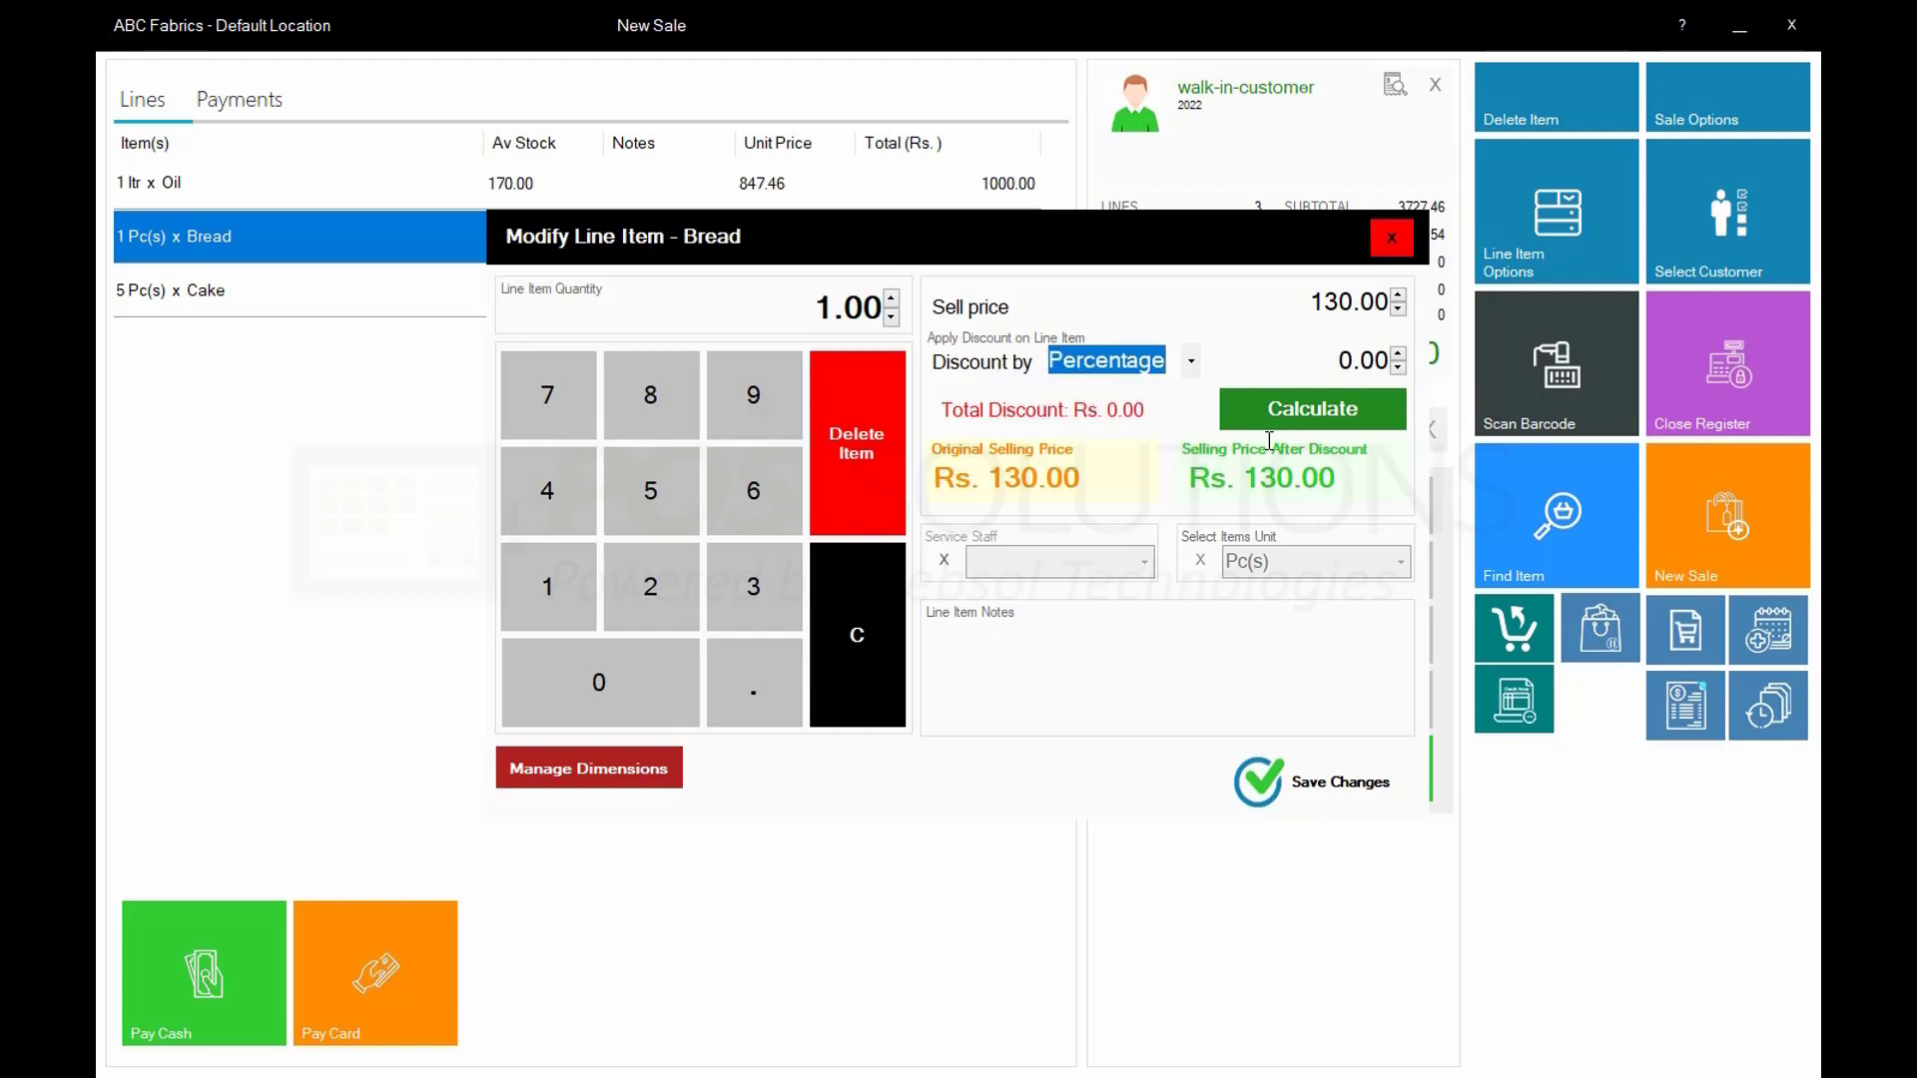
key(Tab)
text(10)
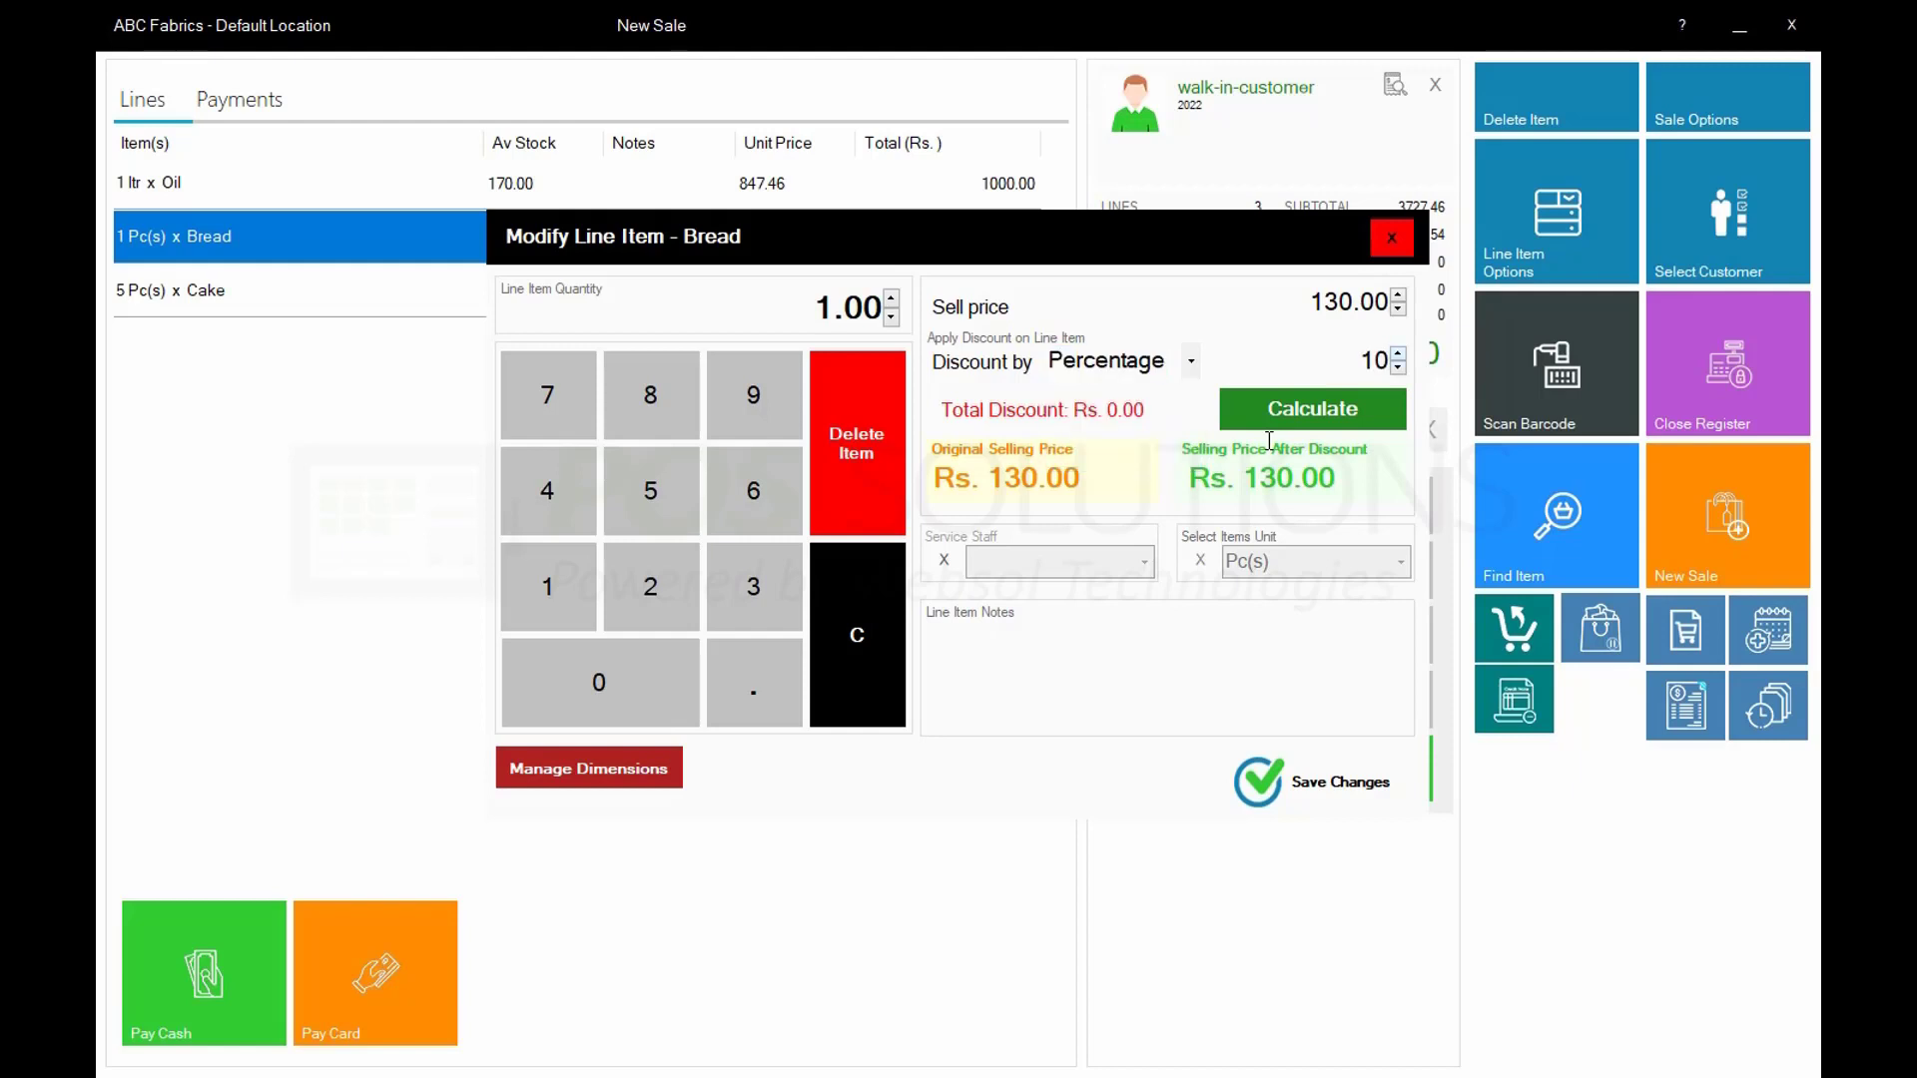
key(Return)
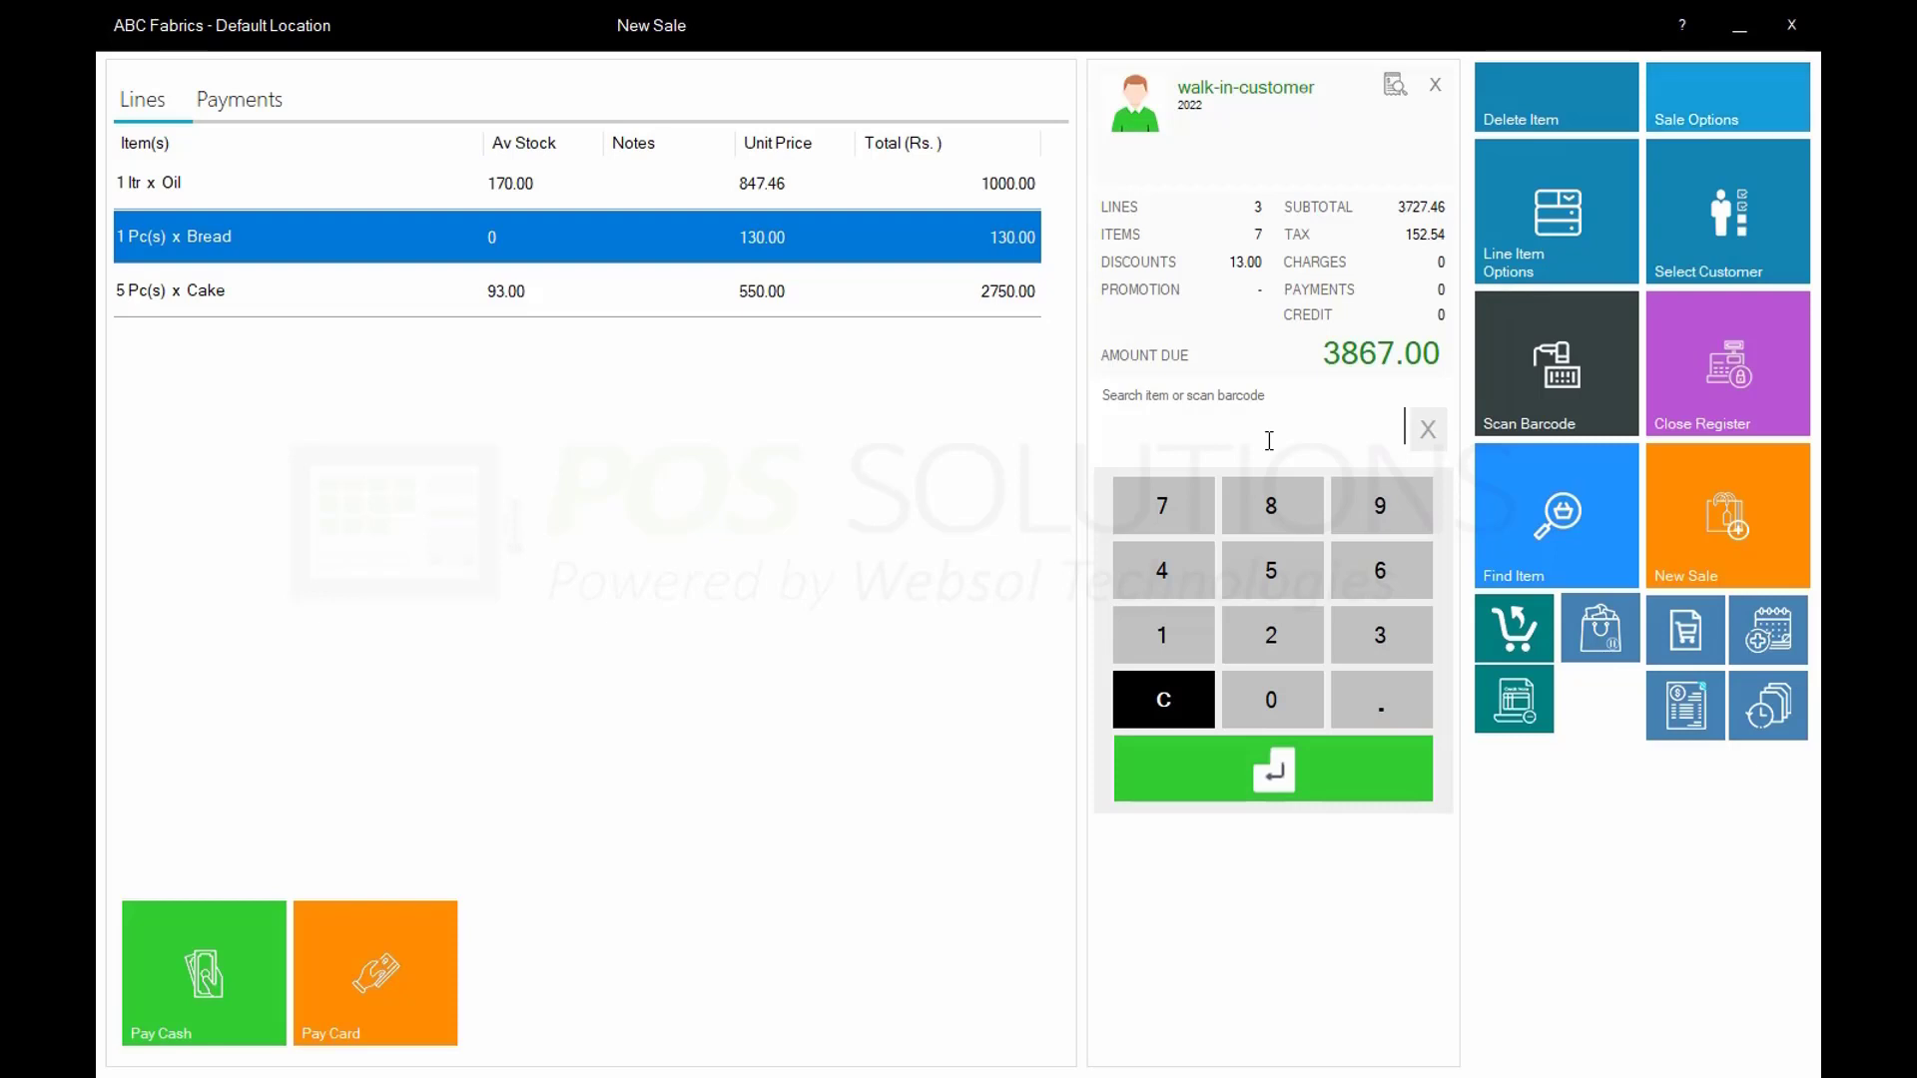
Apply a 10 percent discount on the total bill in the sale options
click(1728, 98)
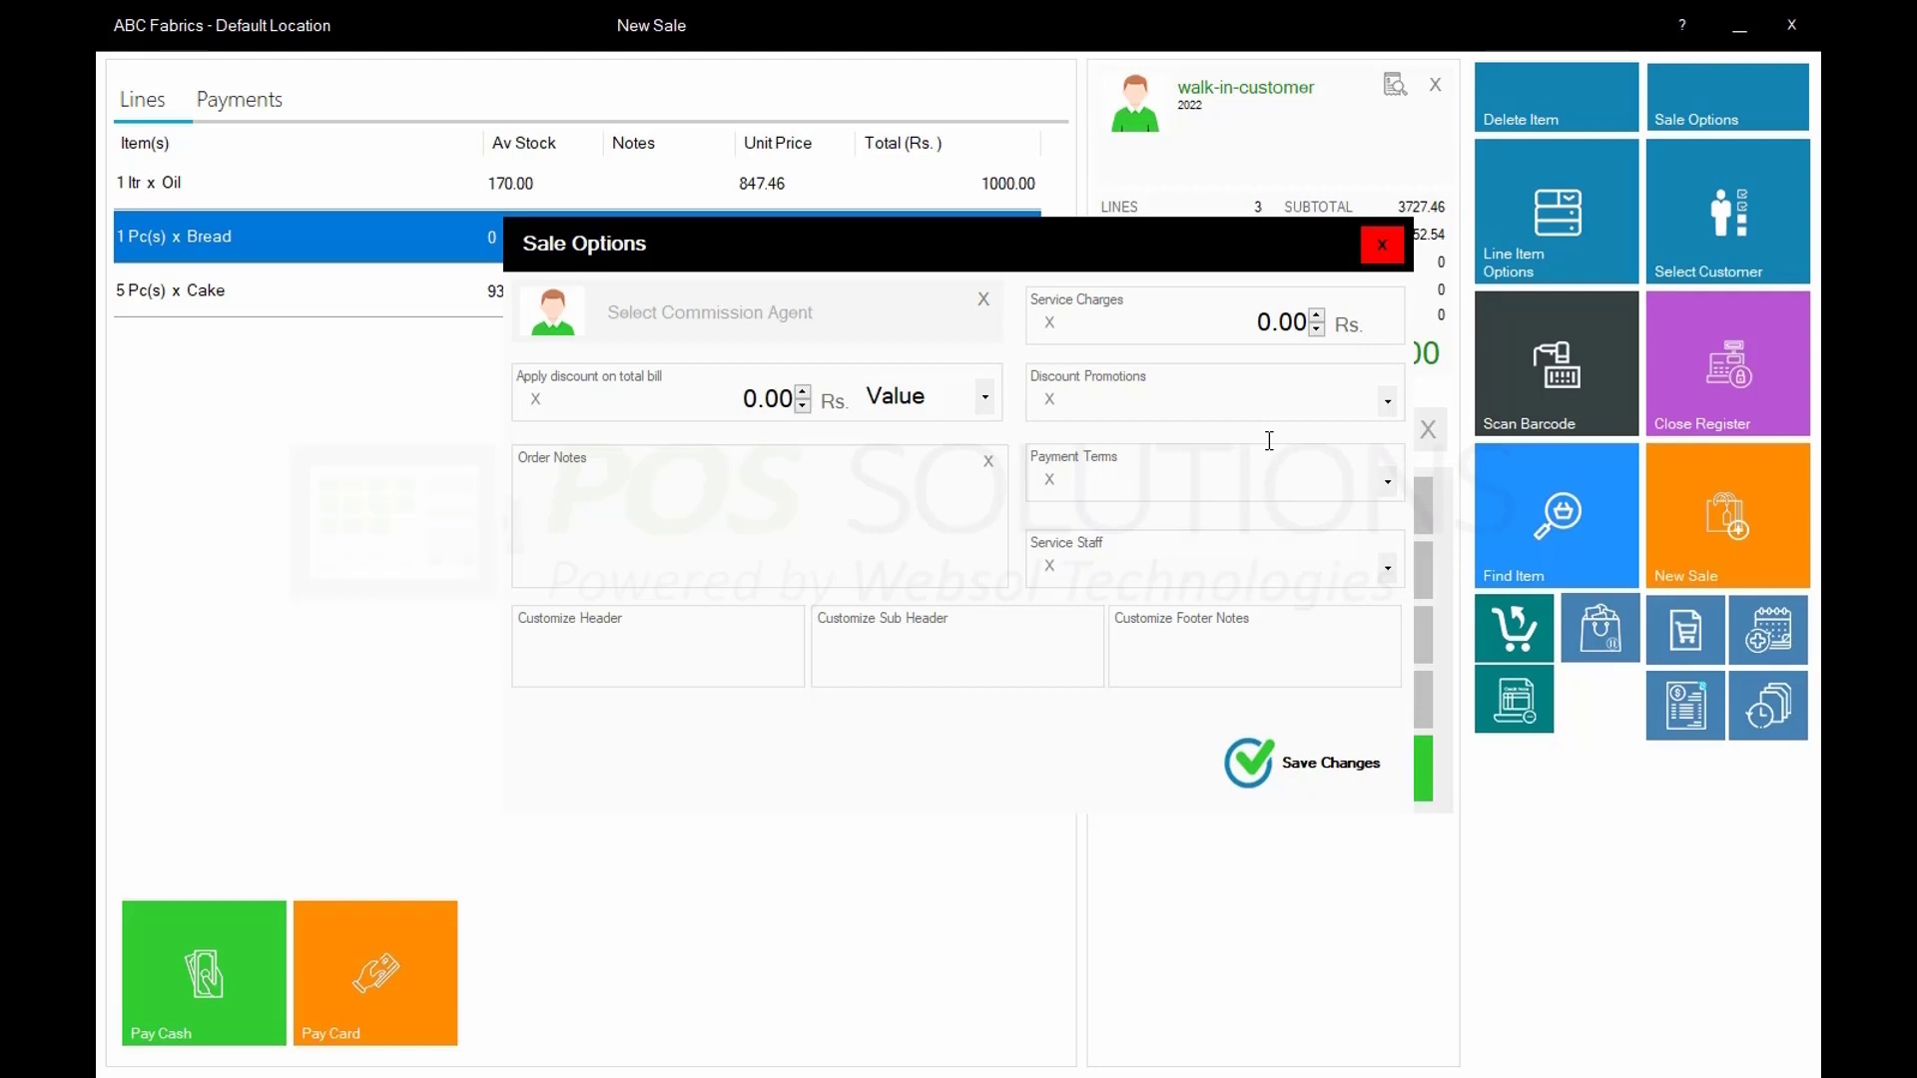
click(984, 398)
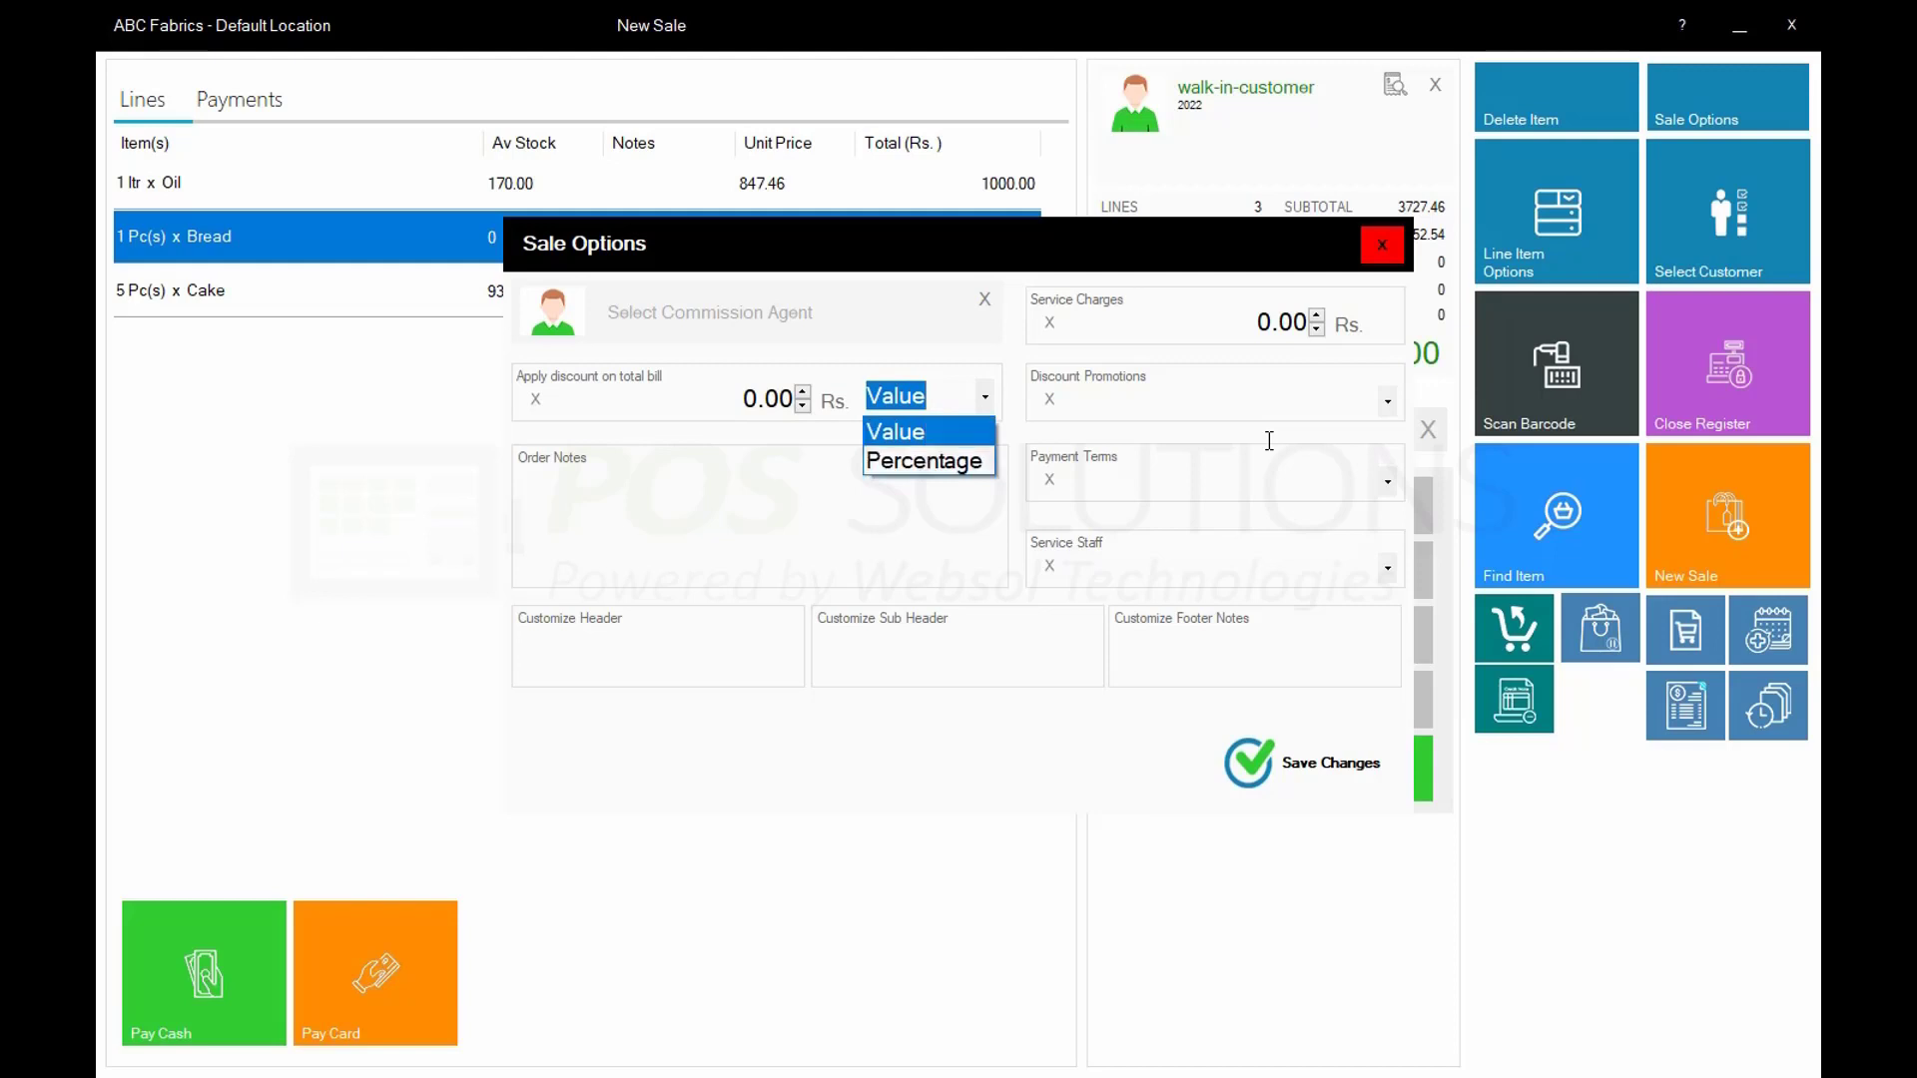
key(Down)
key(Return)
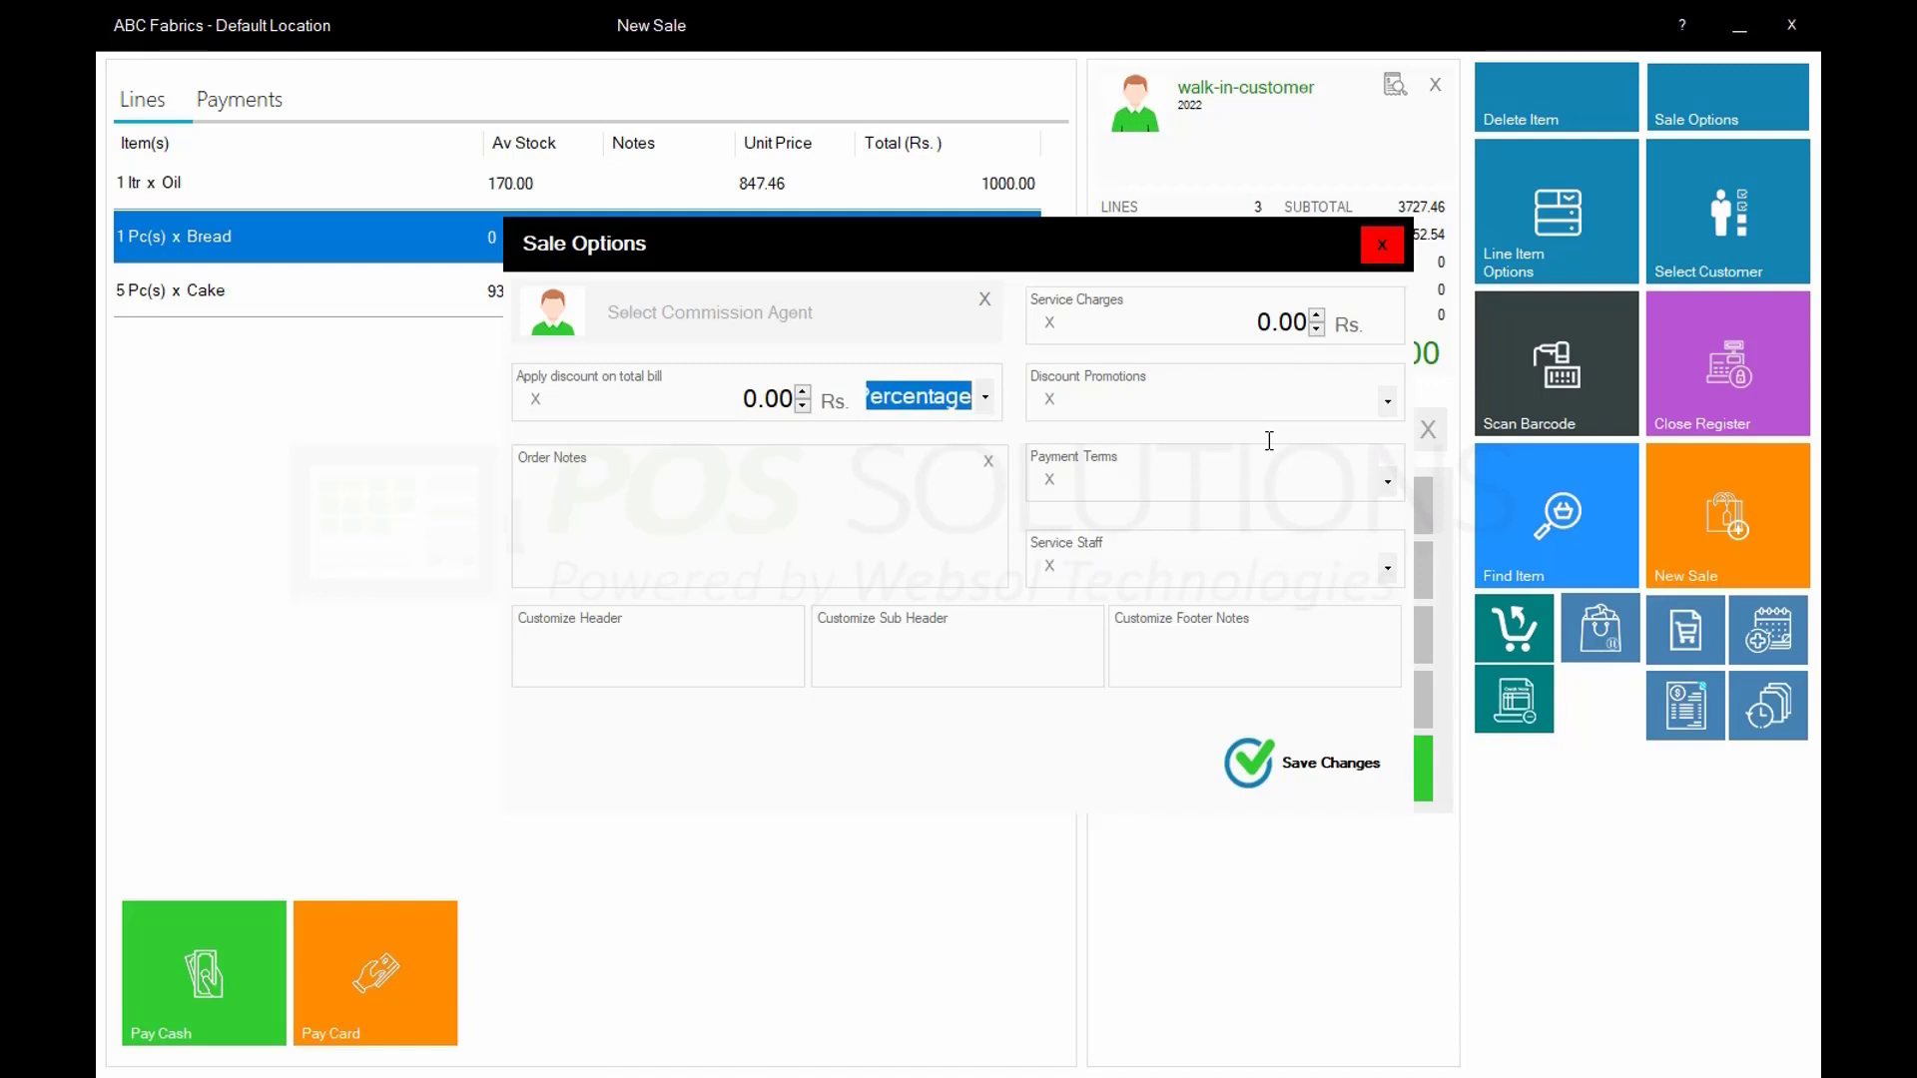
key(shift+Tab)
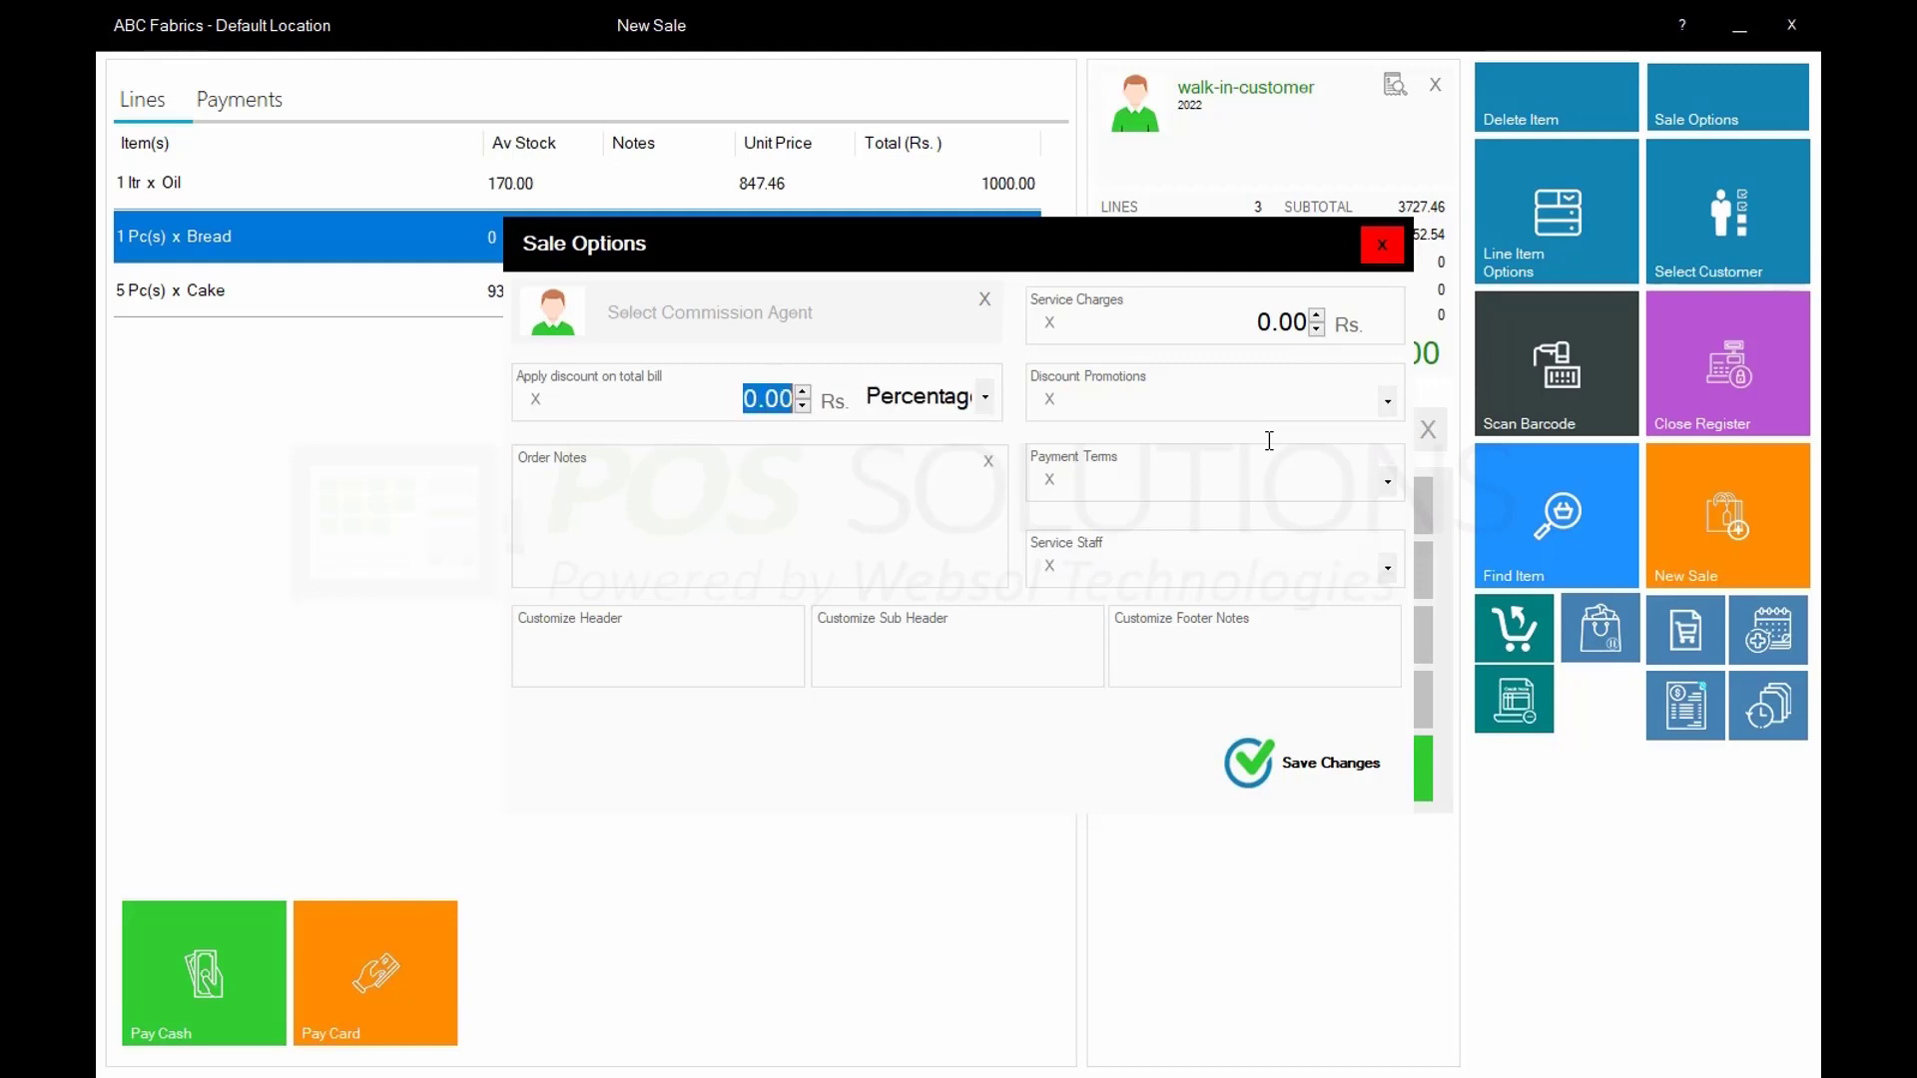
text(10)
key(Return)
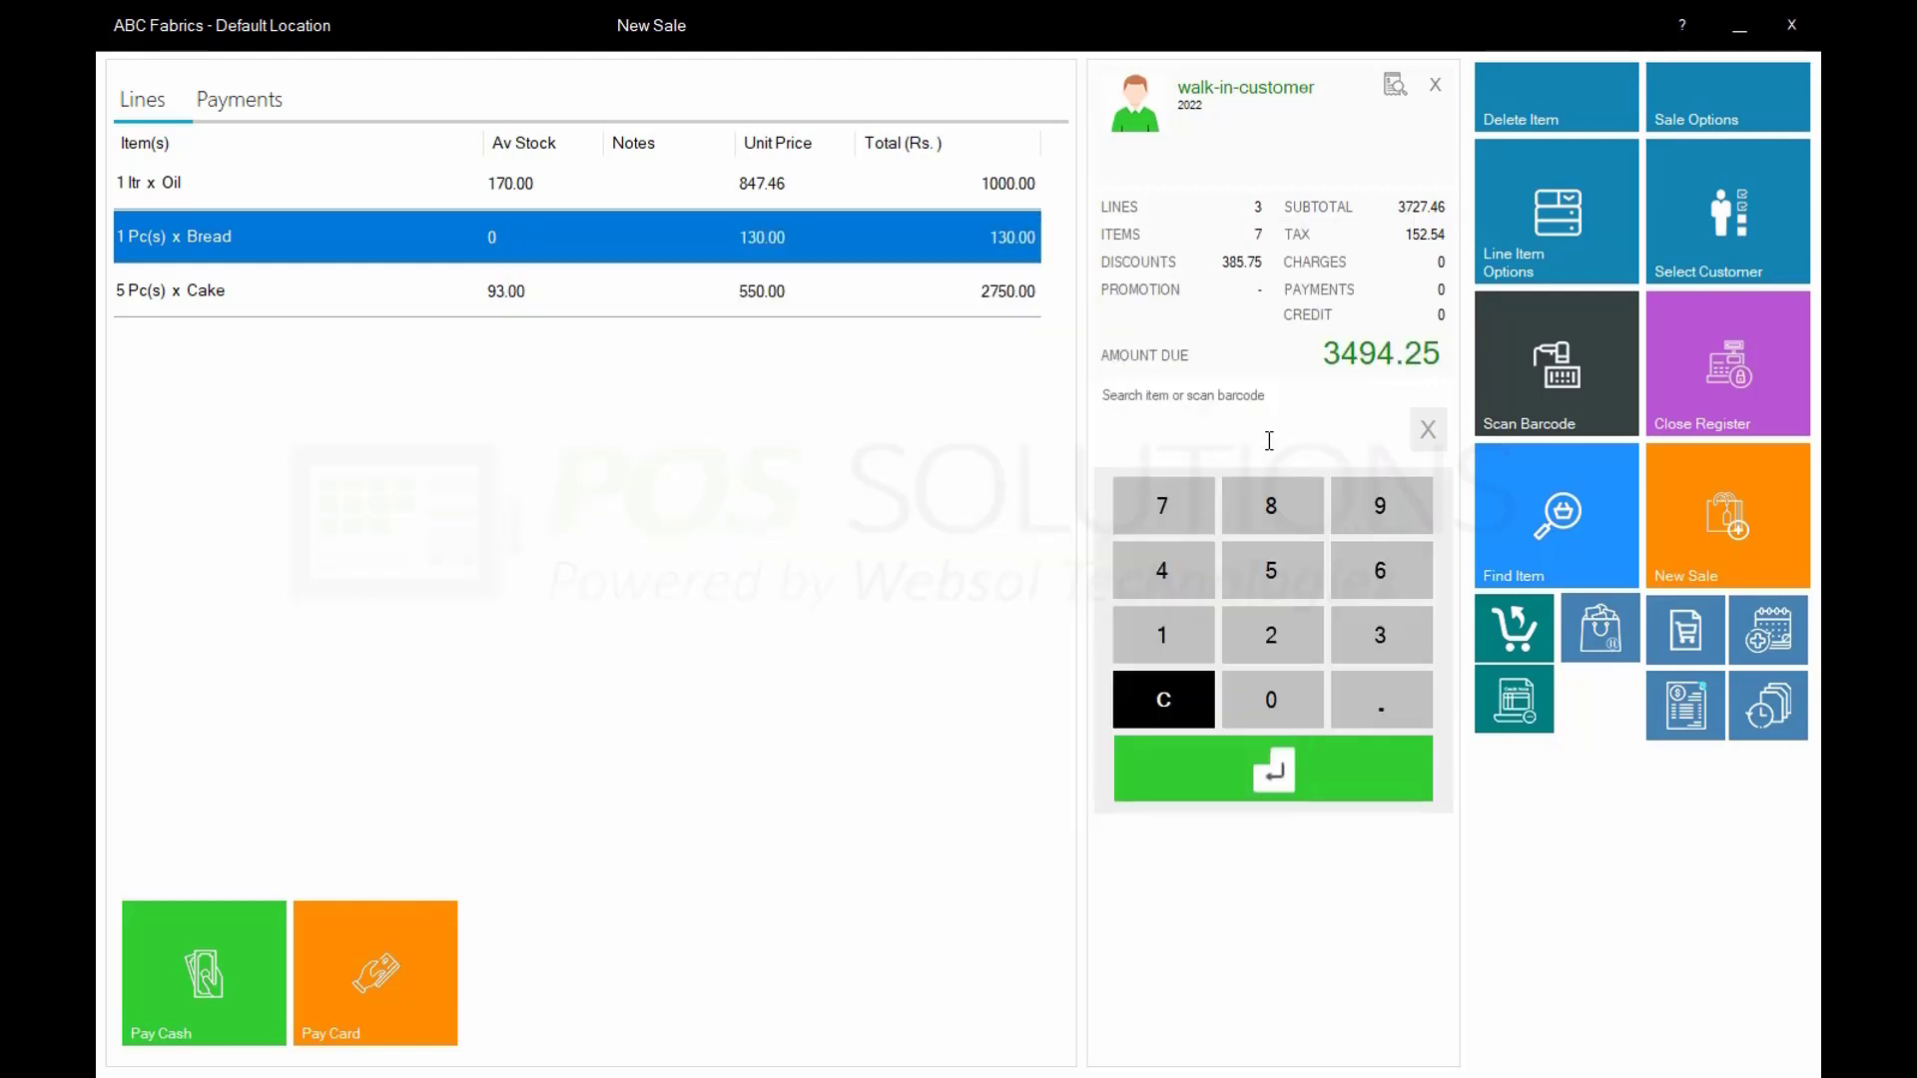
Assign Agent 1 as the sale's commission agent and set the service charges to Rs. 200
click(1728, 98)
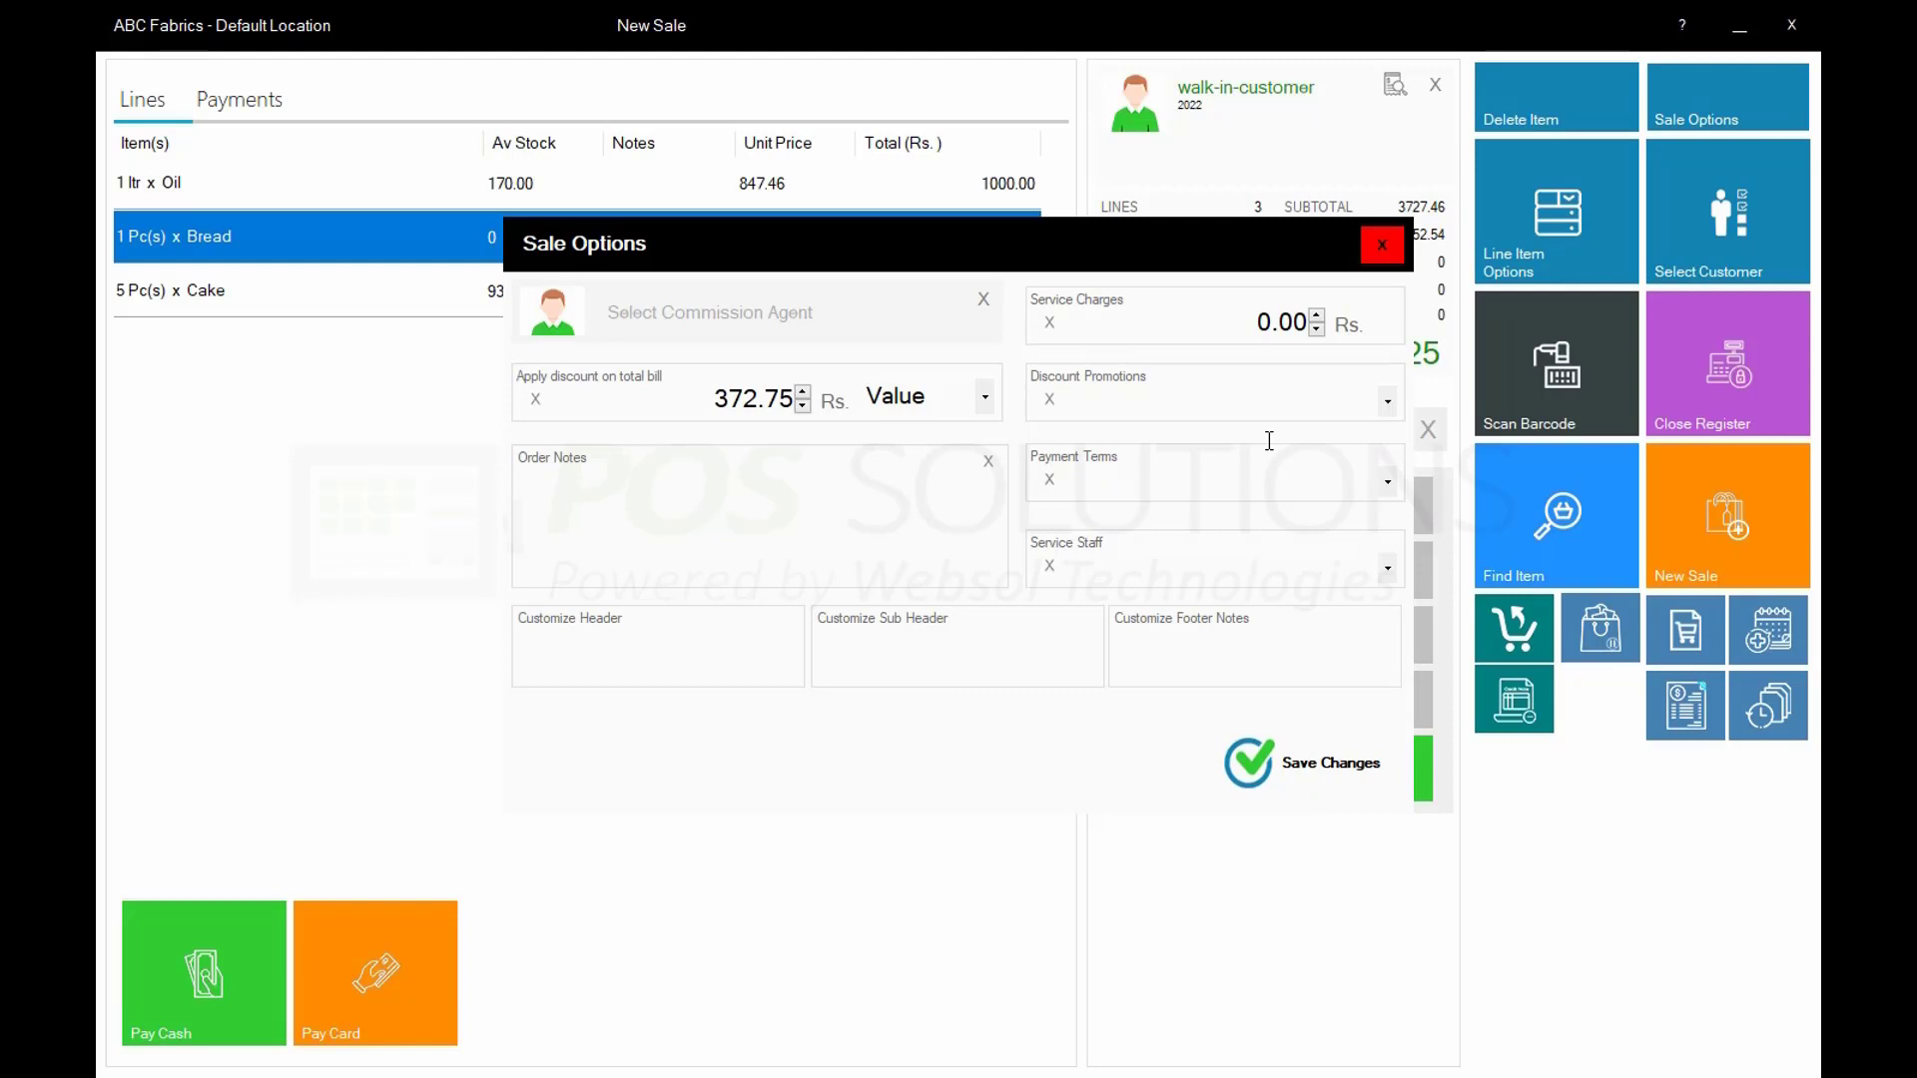
click(710, 312)
double_click(1269, 441)
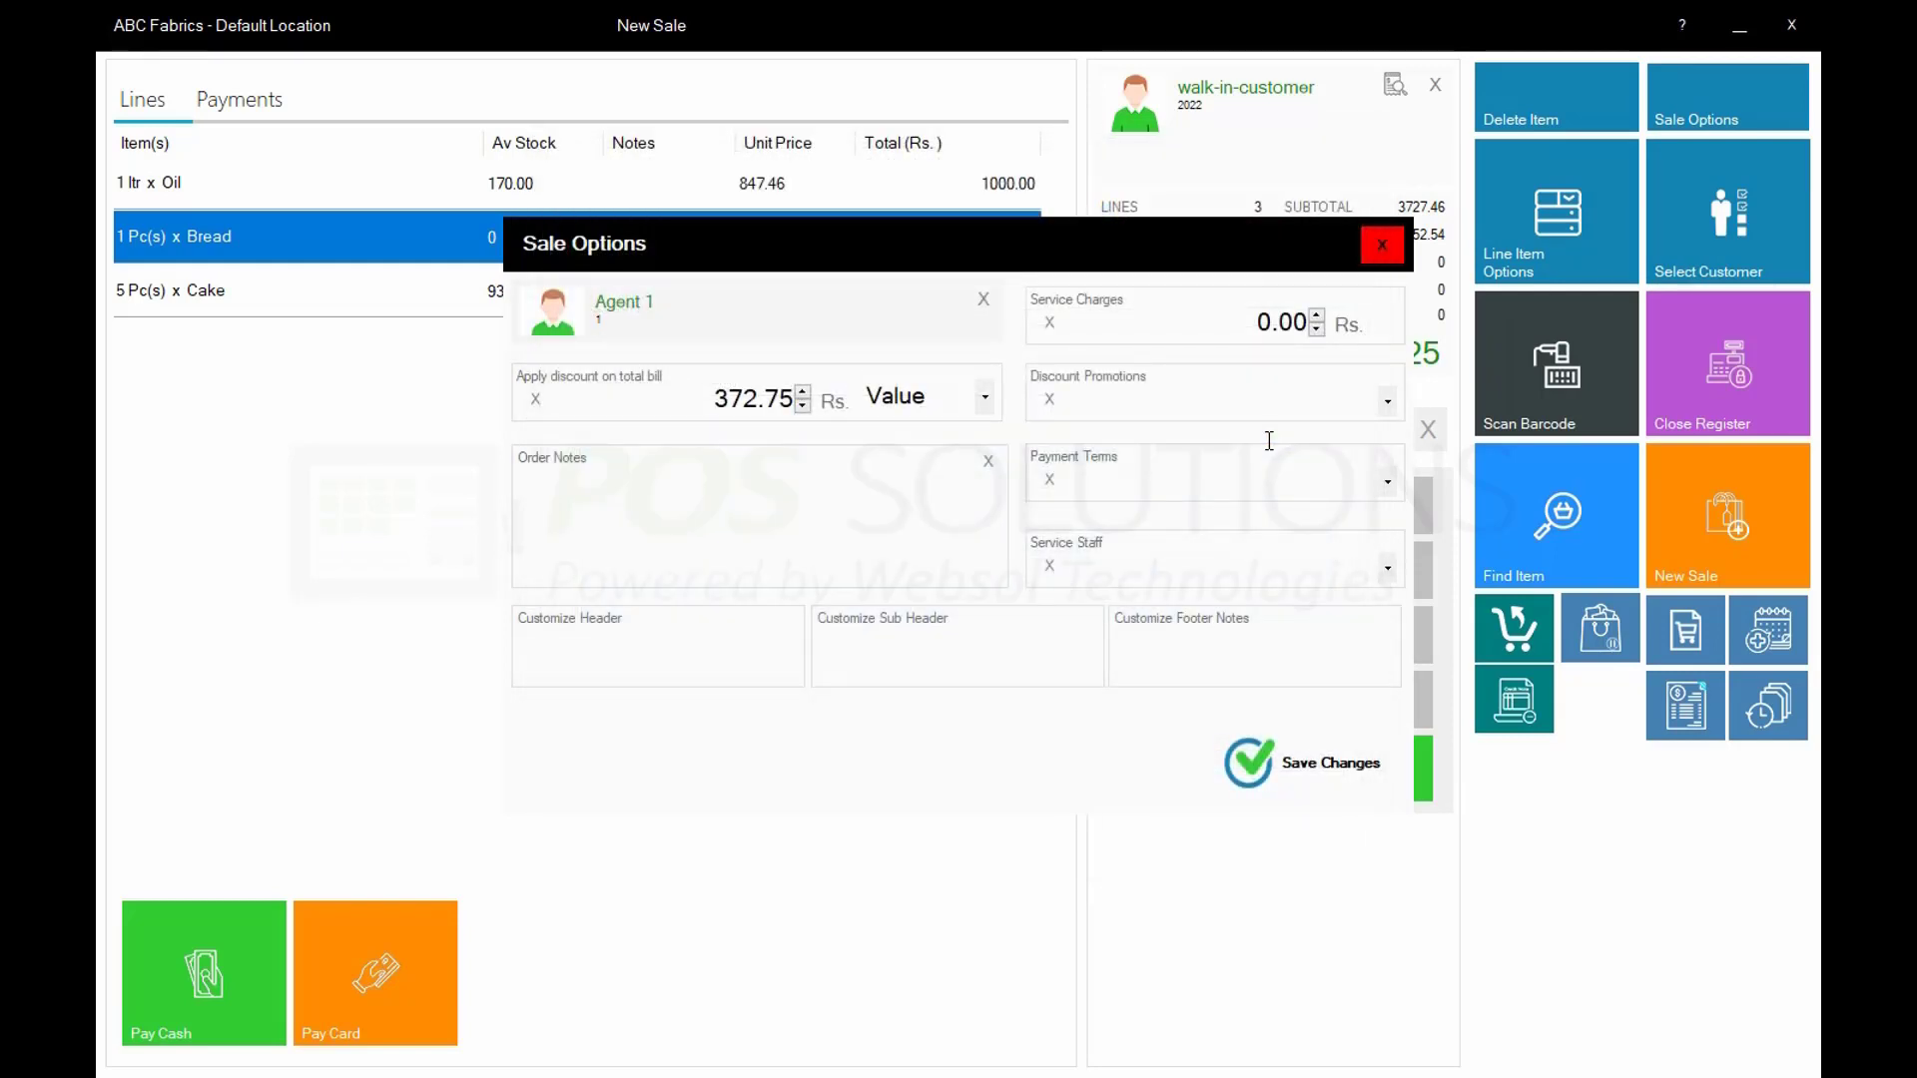
key(Tab)
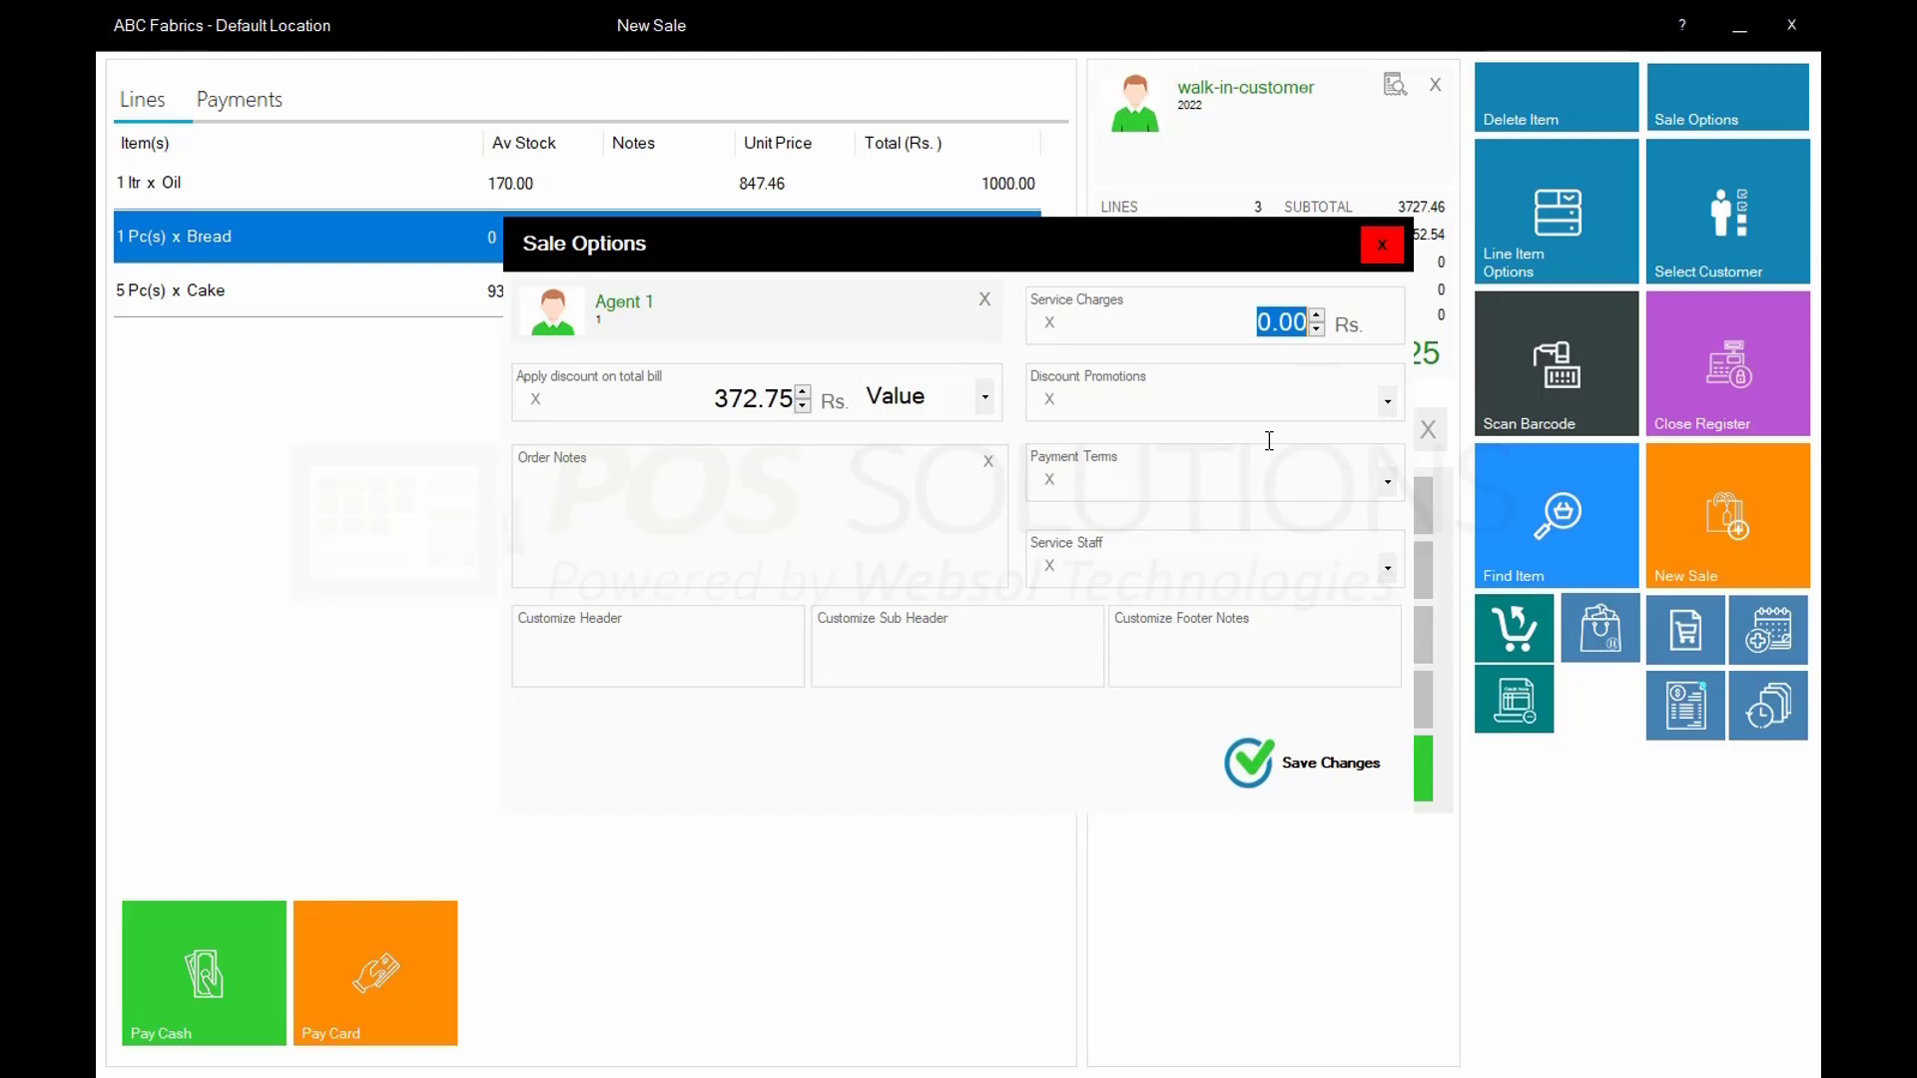
text(200)
key(Return)
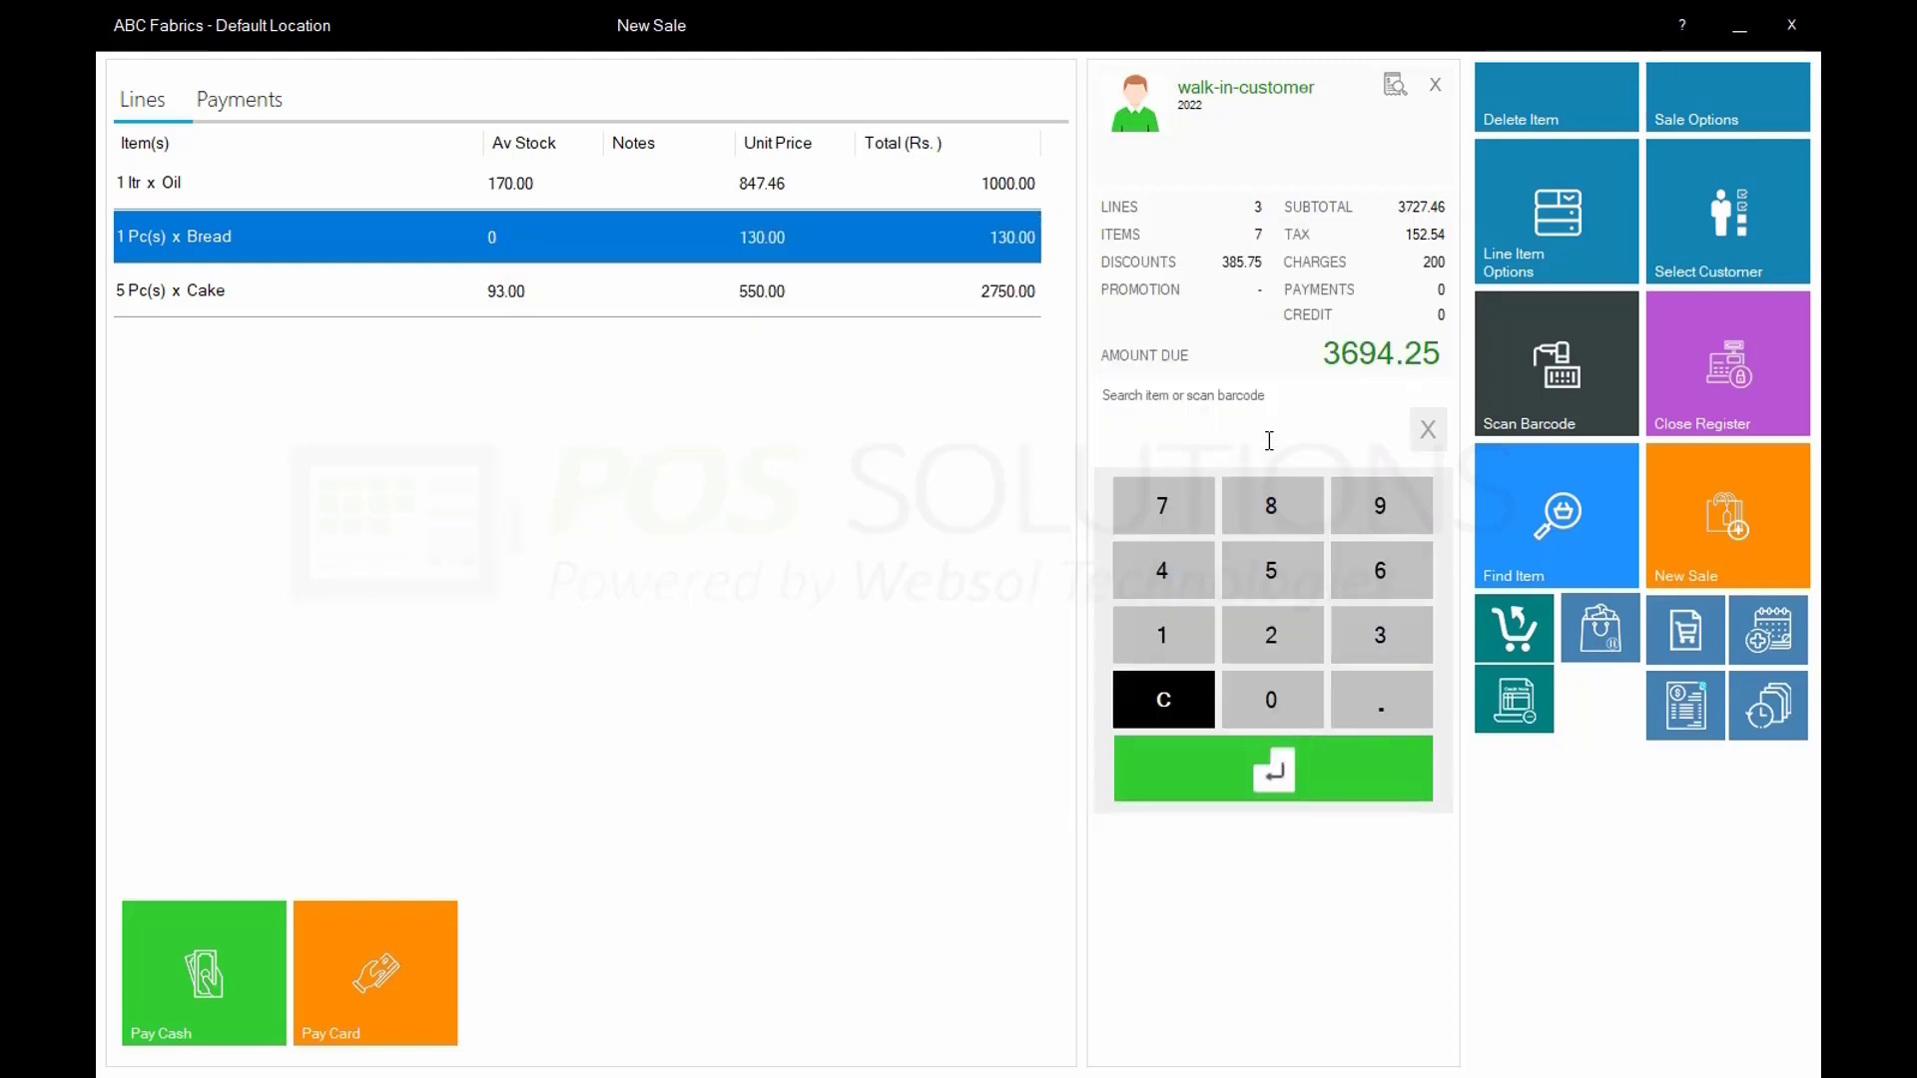
Reopen the sale options and choose the Flat 20 discount promotion
key(Return)
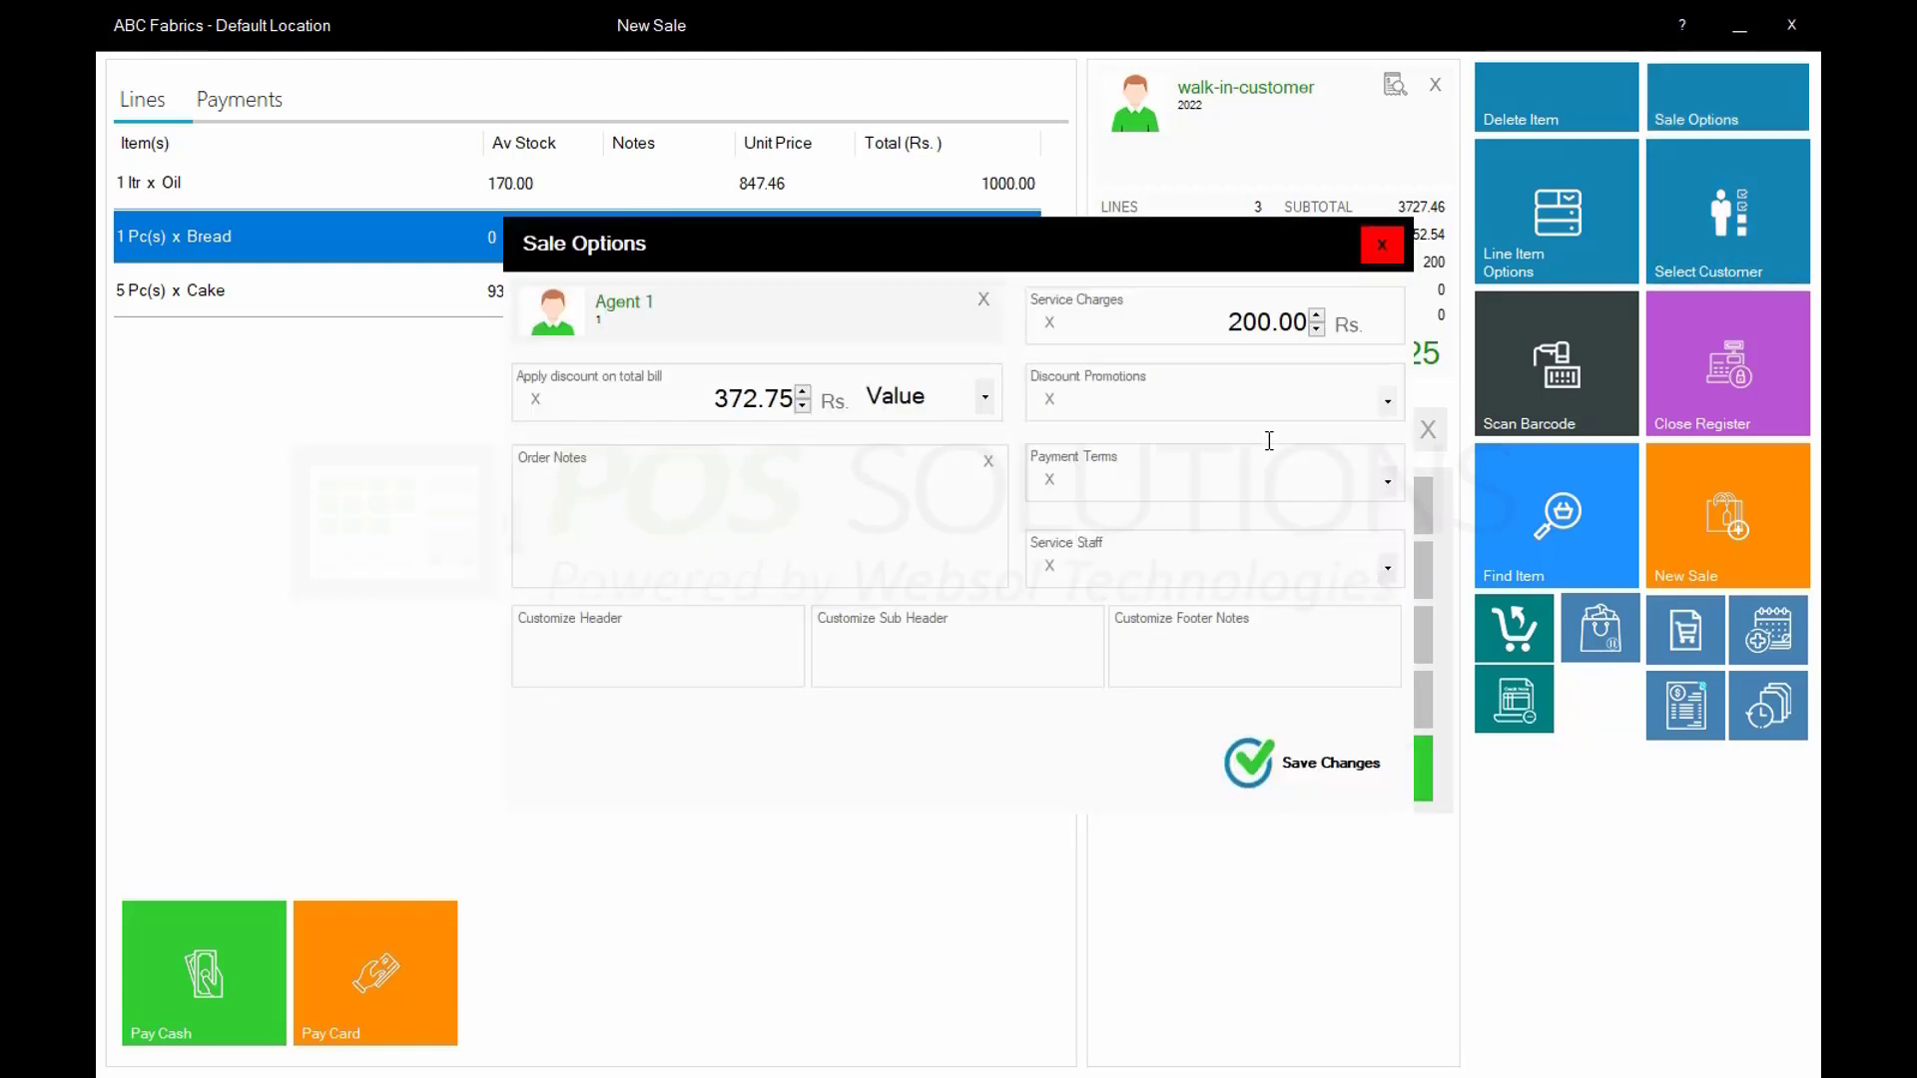
click(1387, 401)
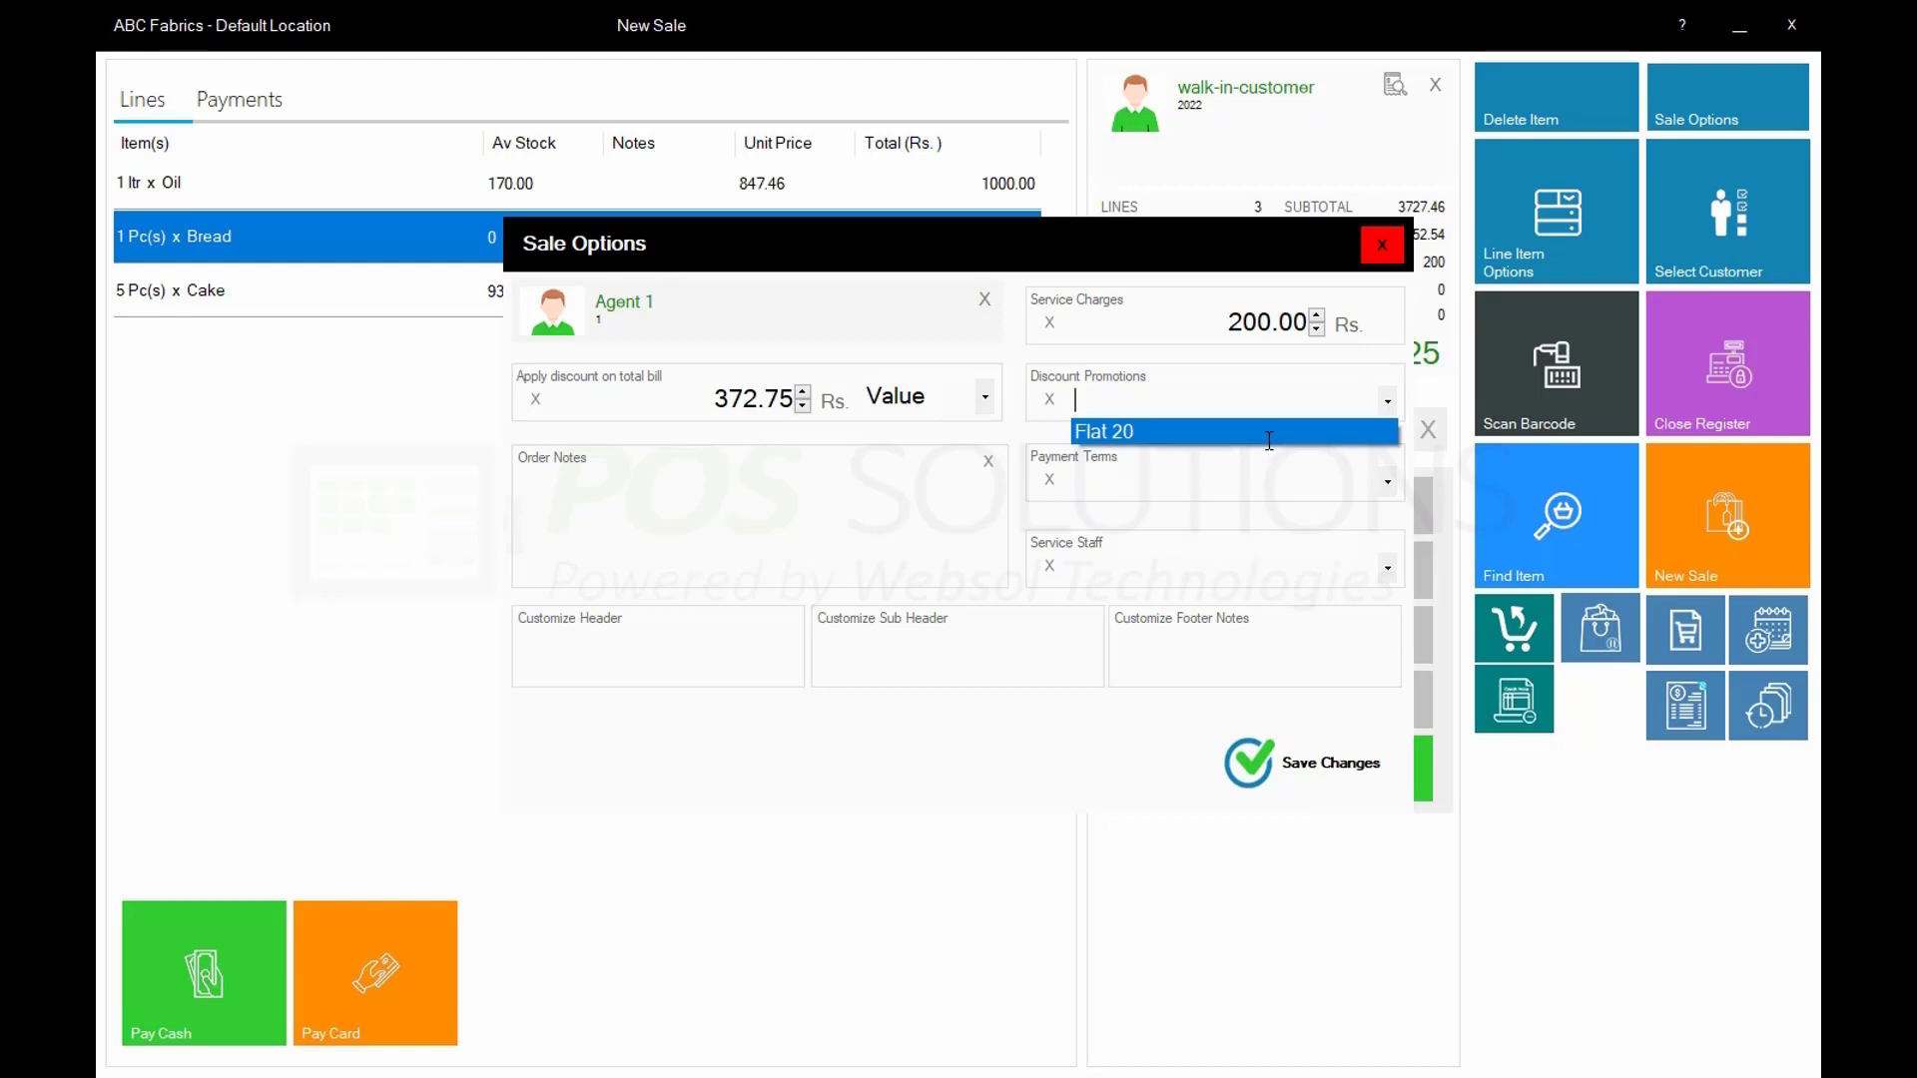
click(1270, 431)
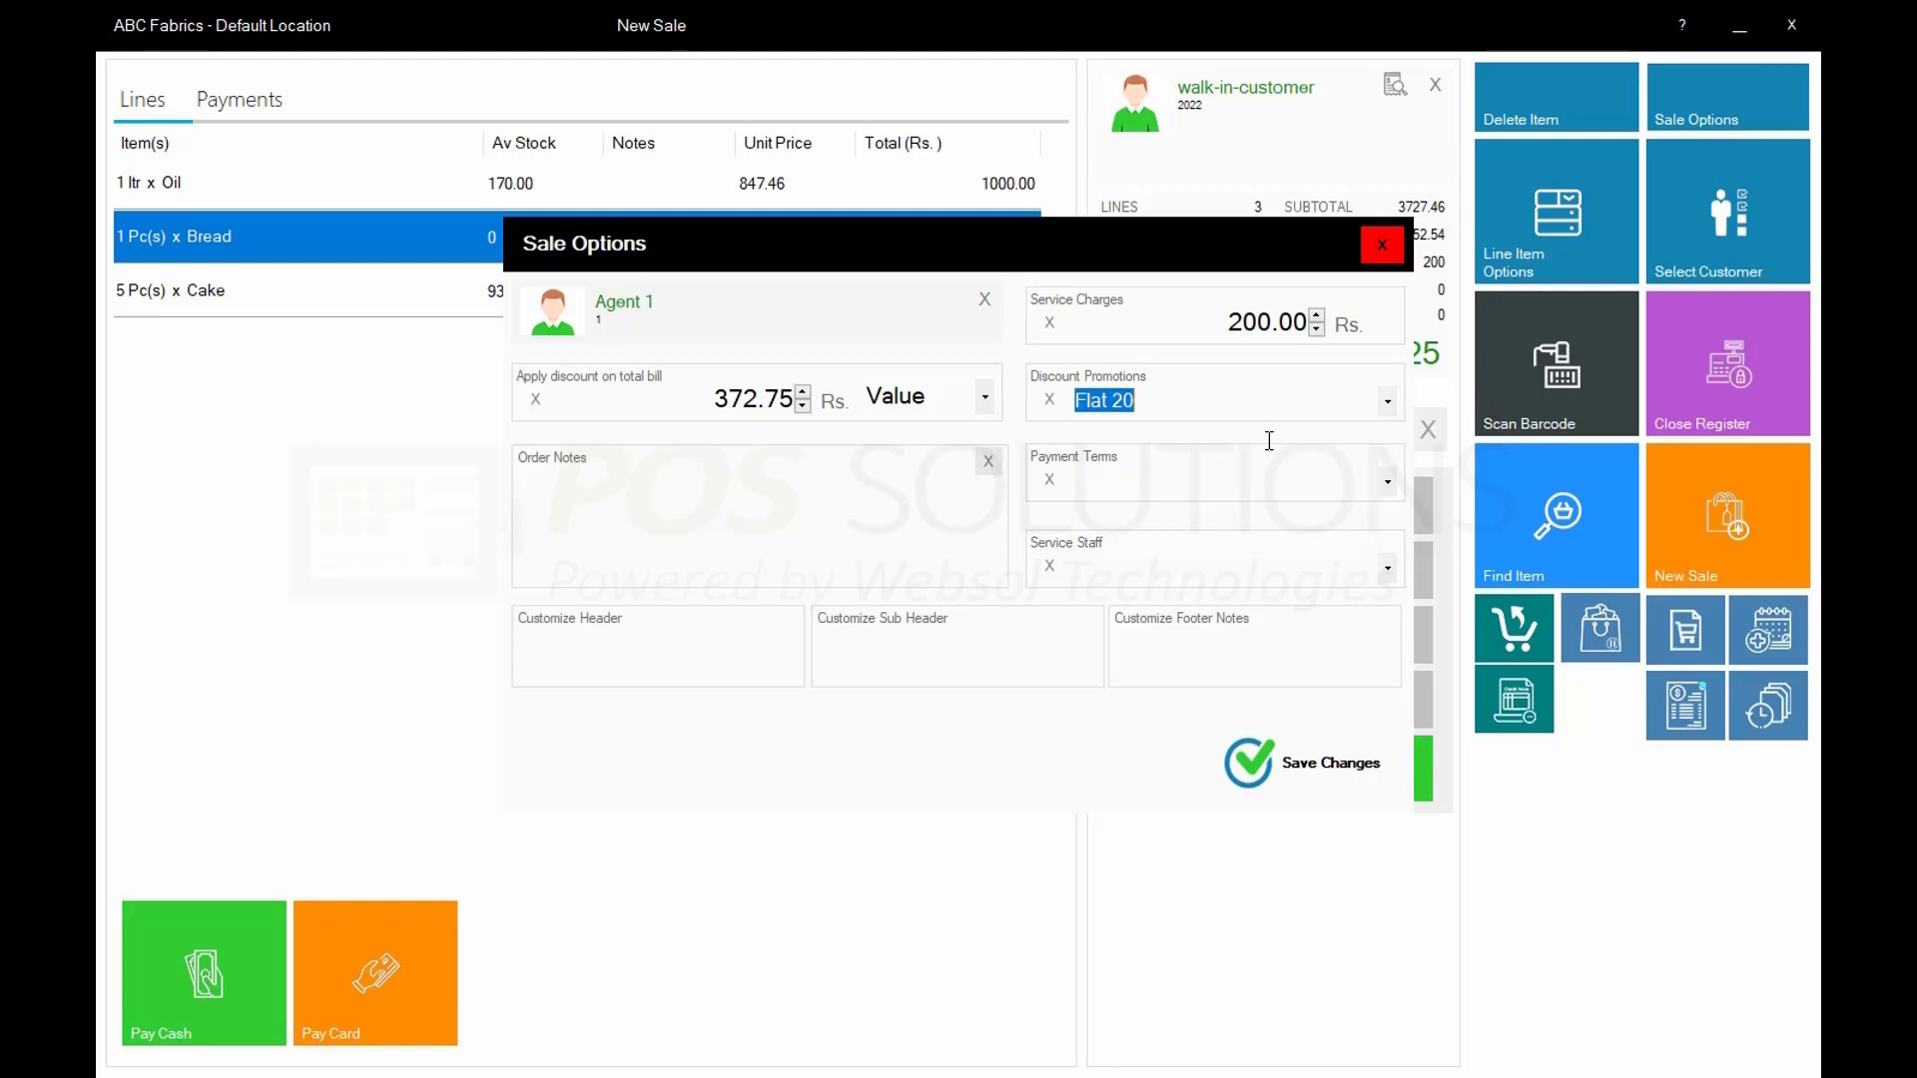
Leave the payment terms empty, set the service staff to Super Admin and save the sale options
key(Tab)
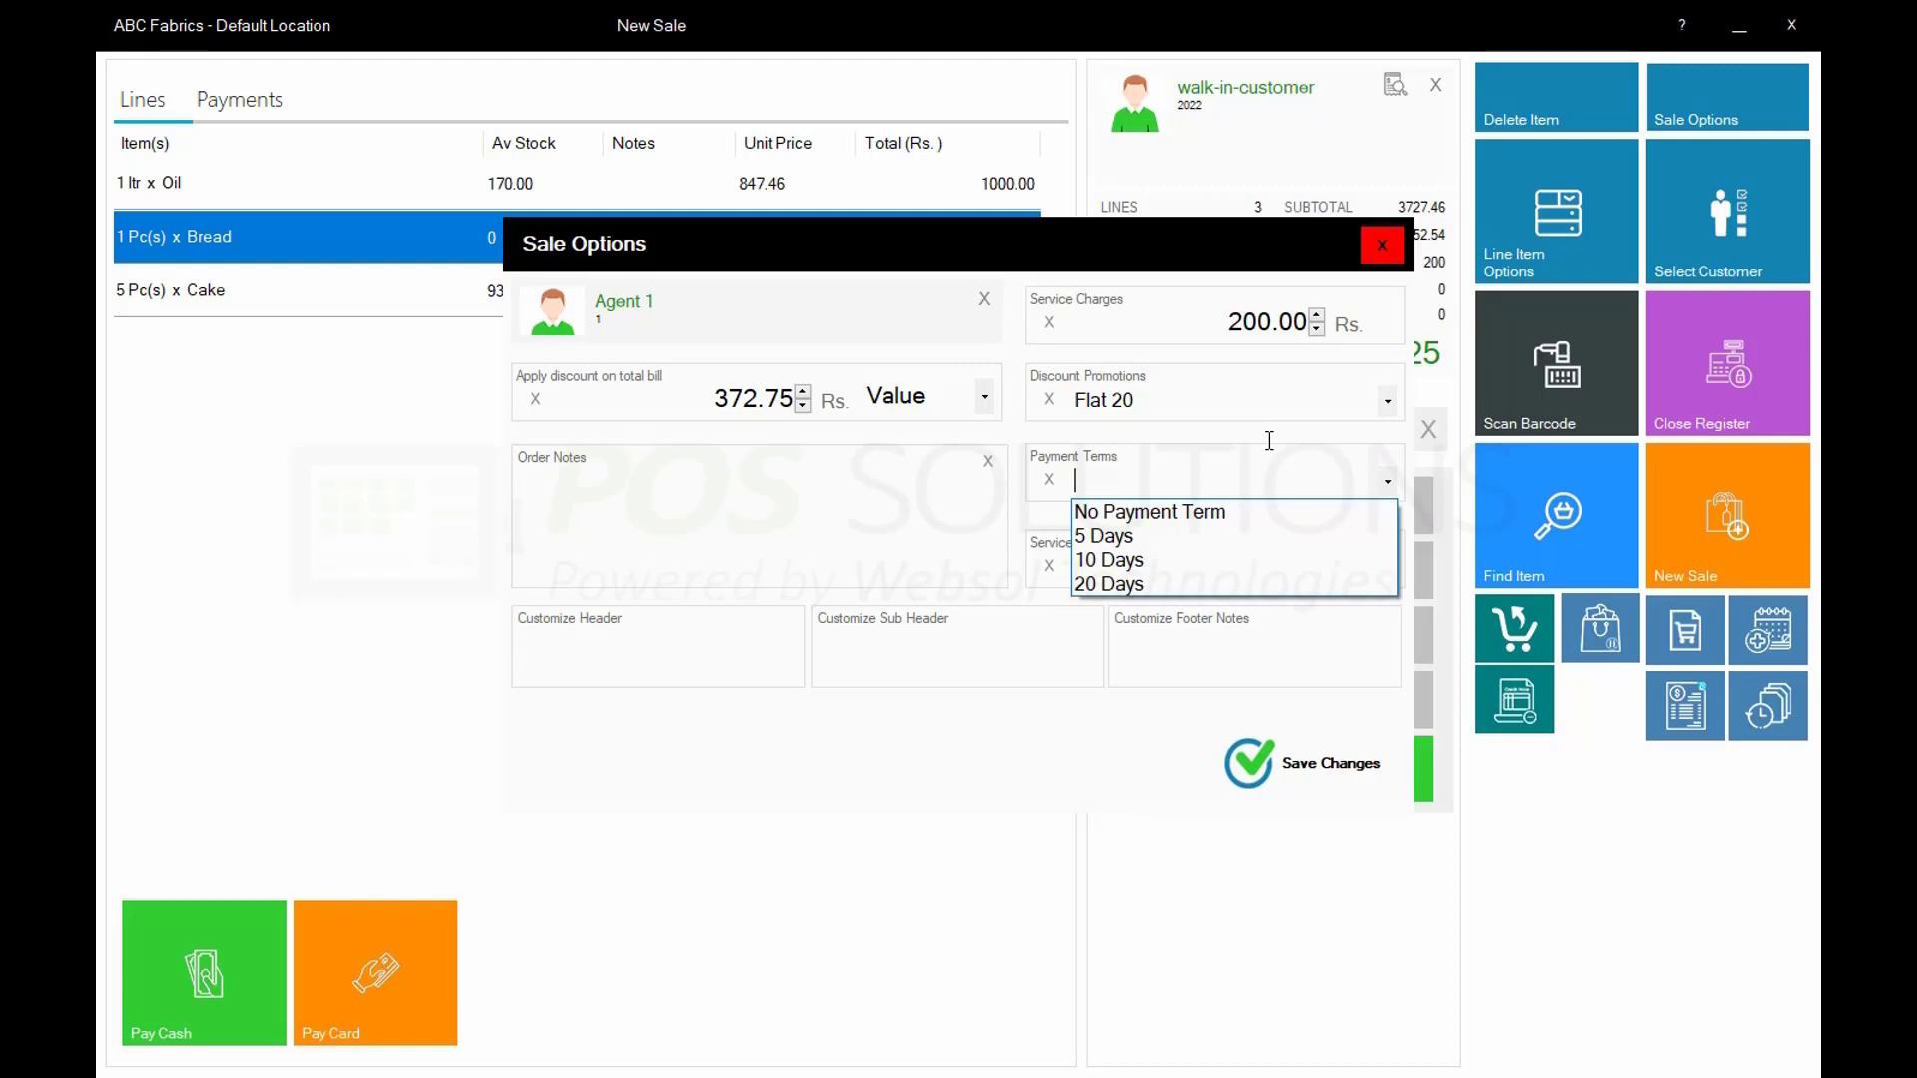
key(Escape)
key(Tab)
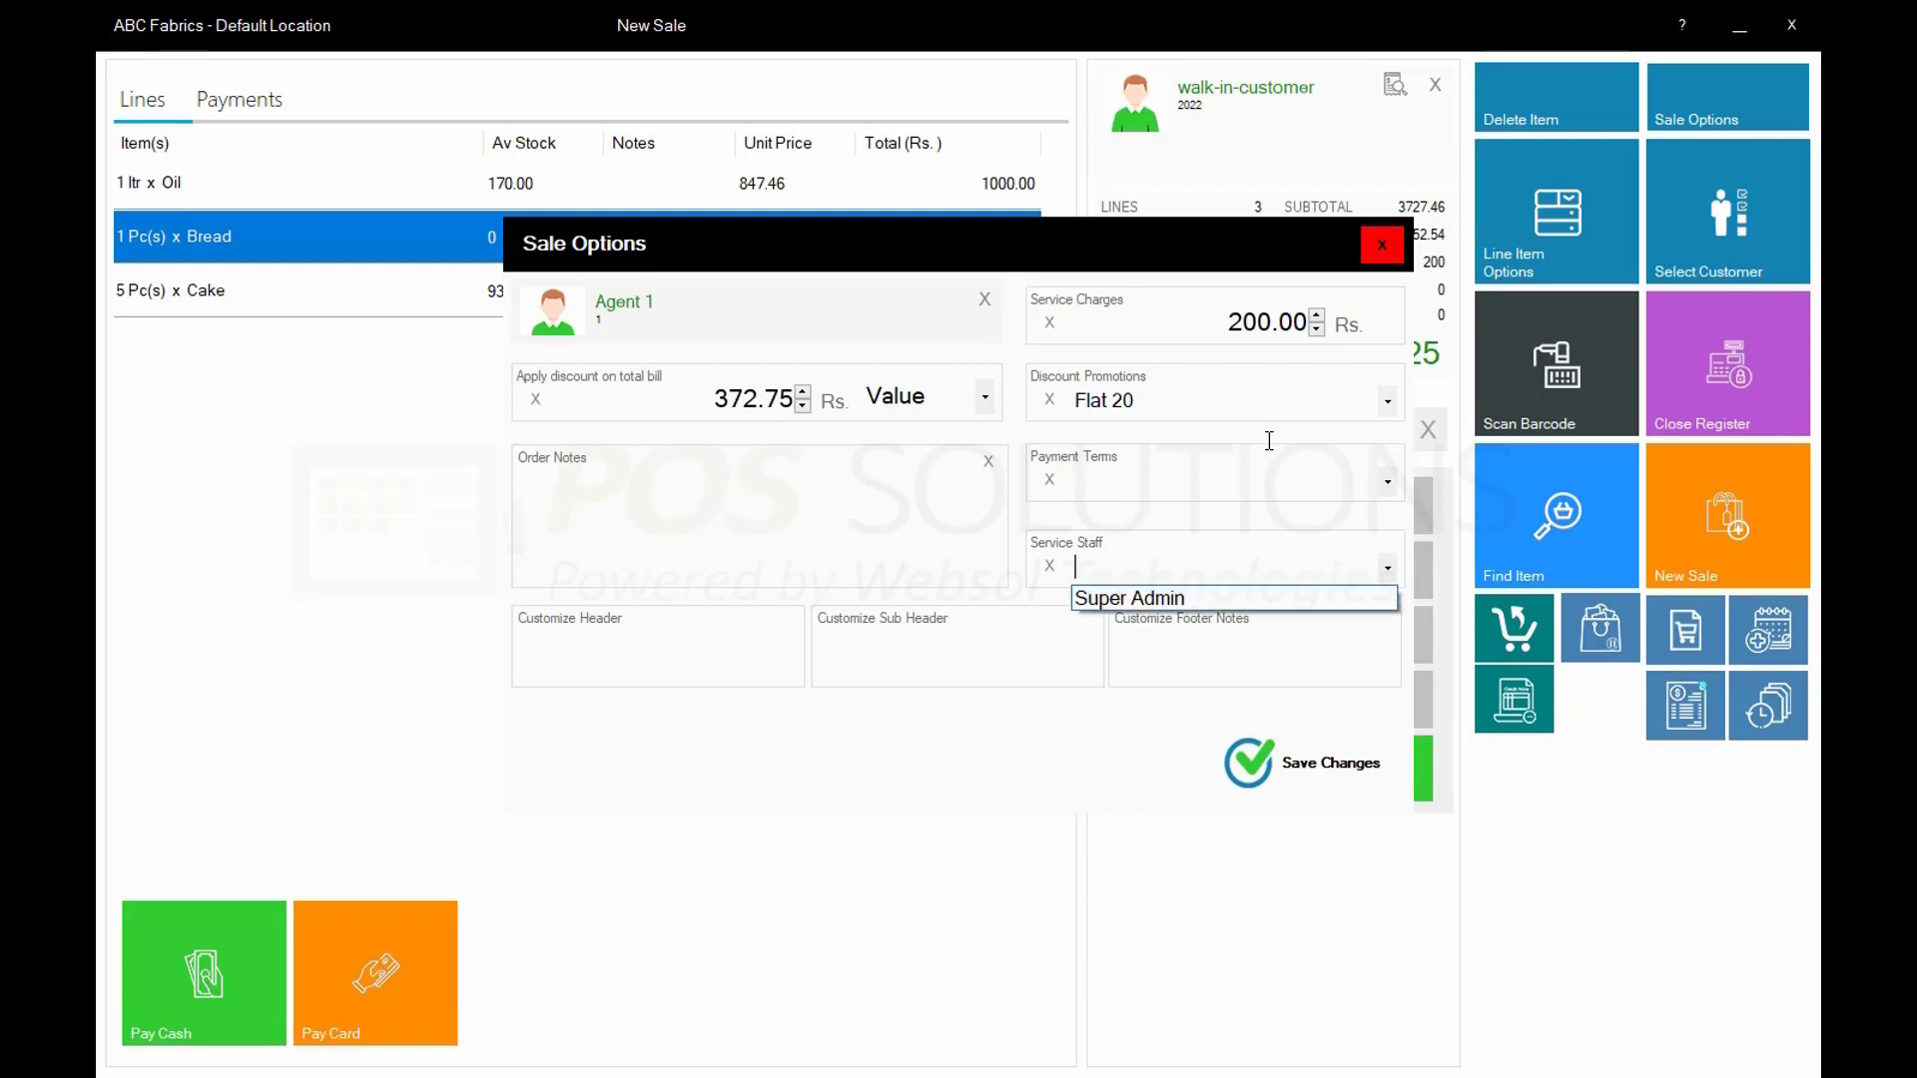
key(Down)
key(Return)
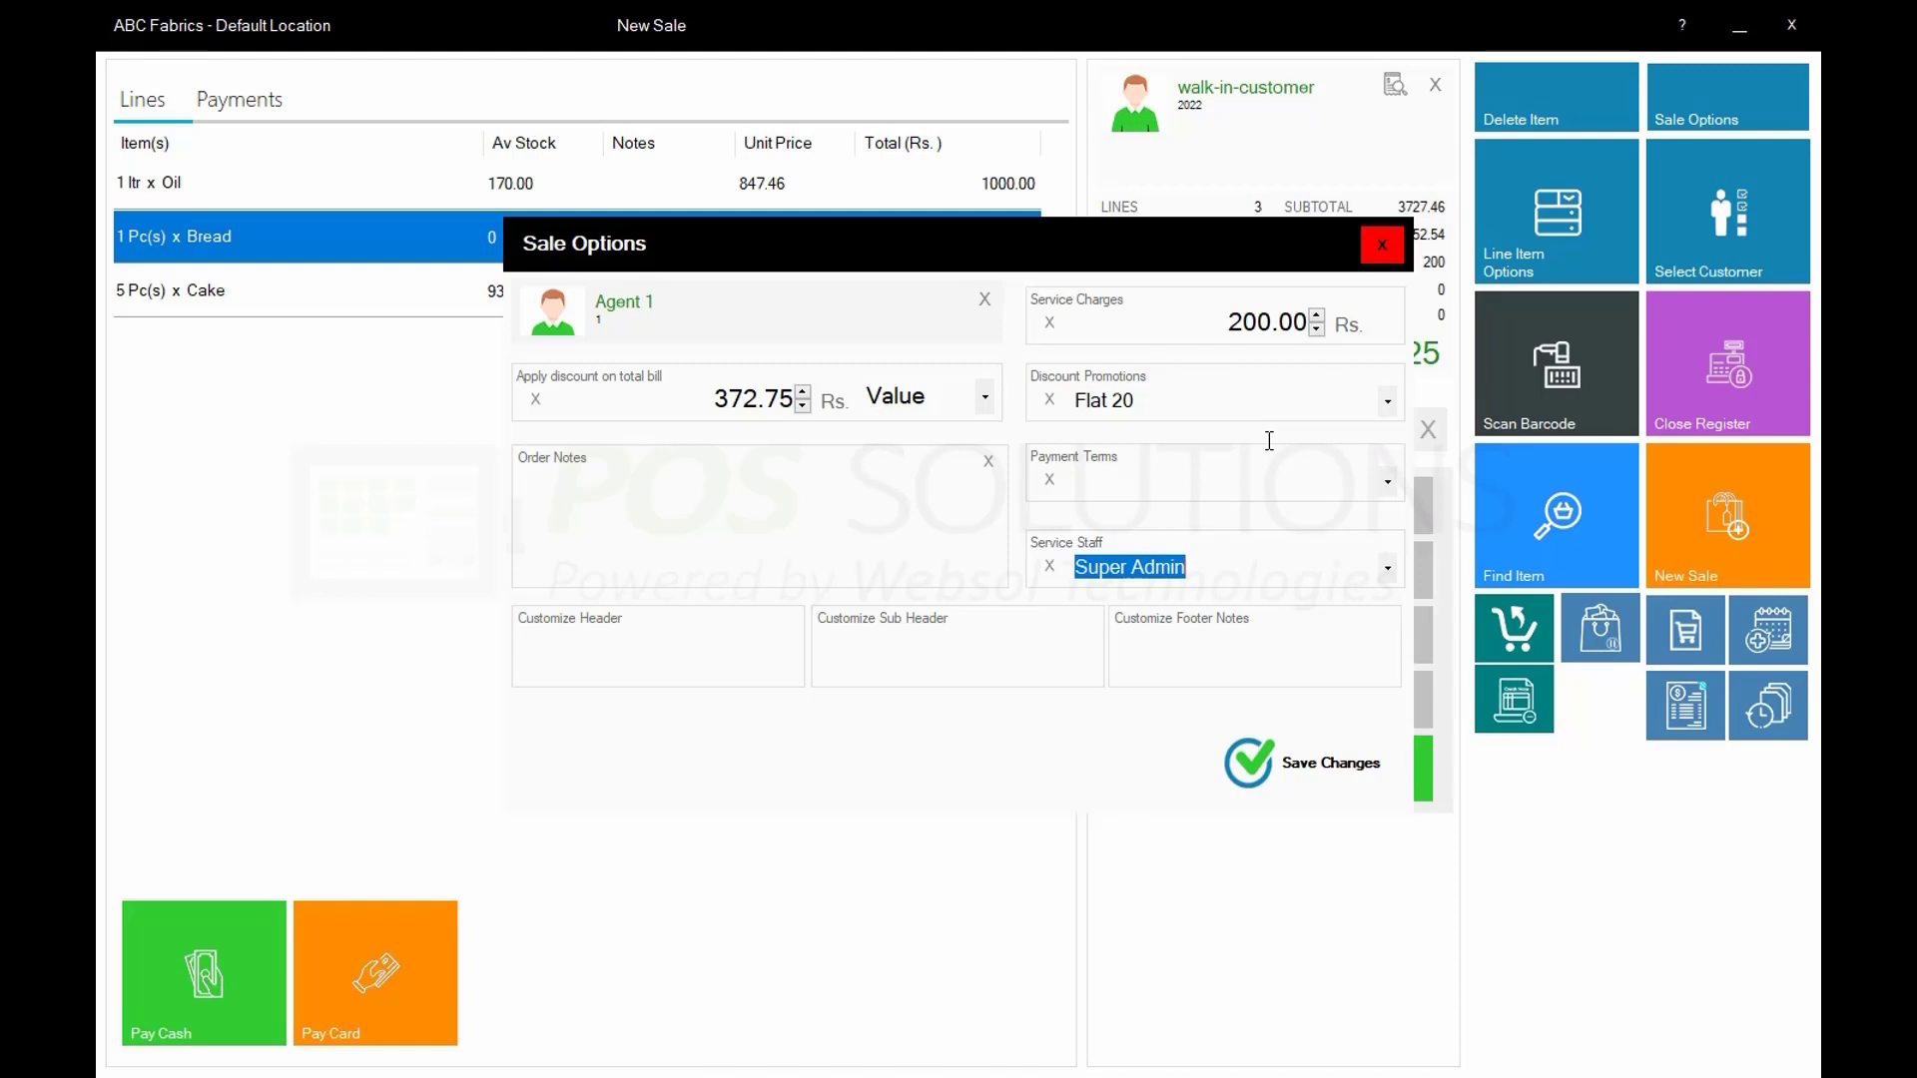
key(Tab)
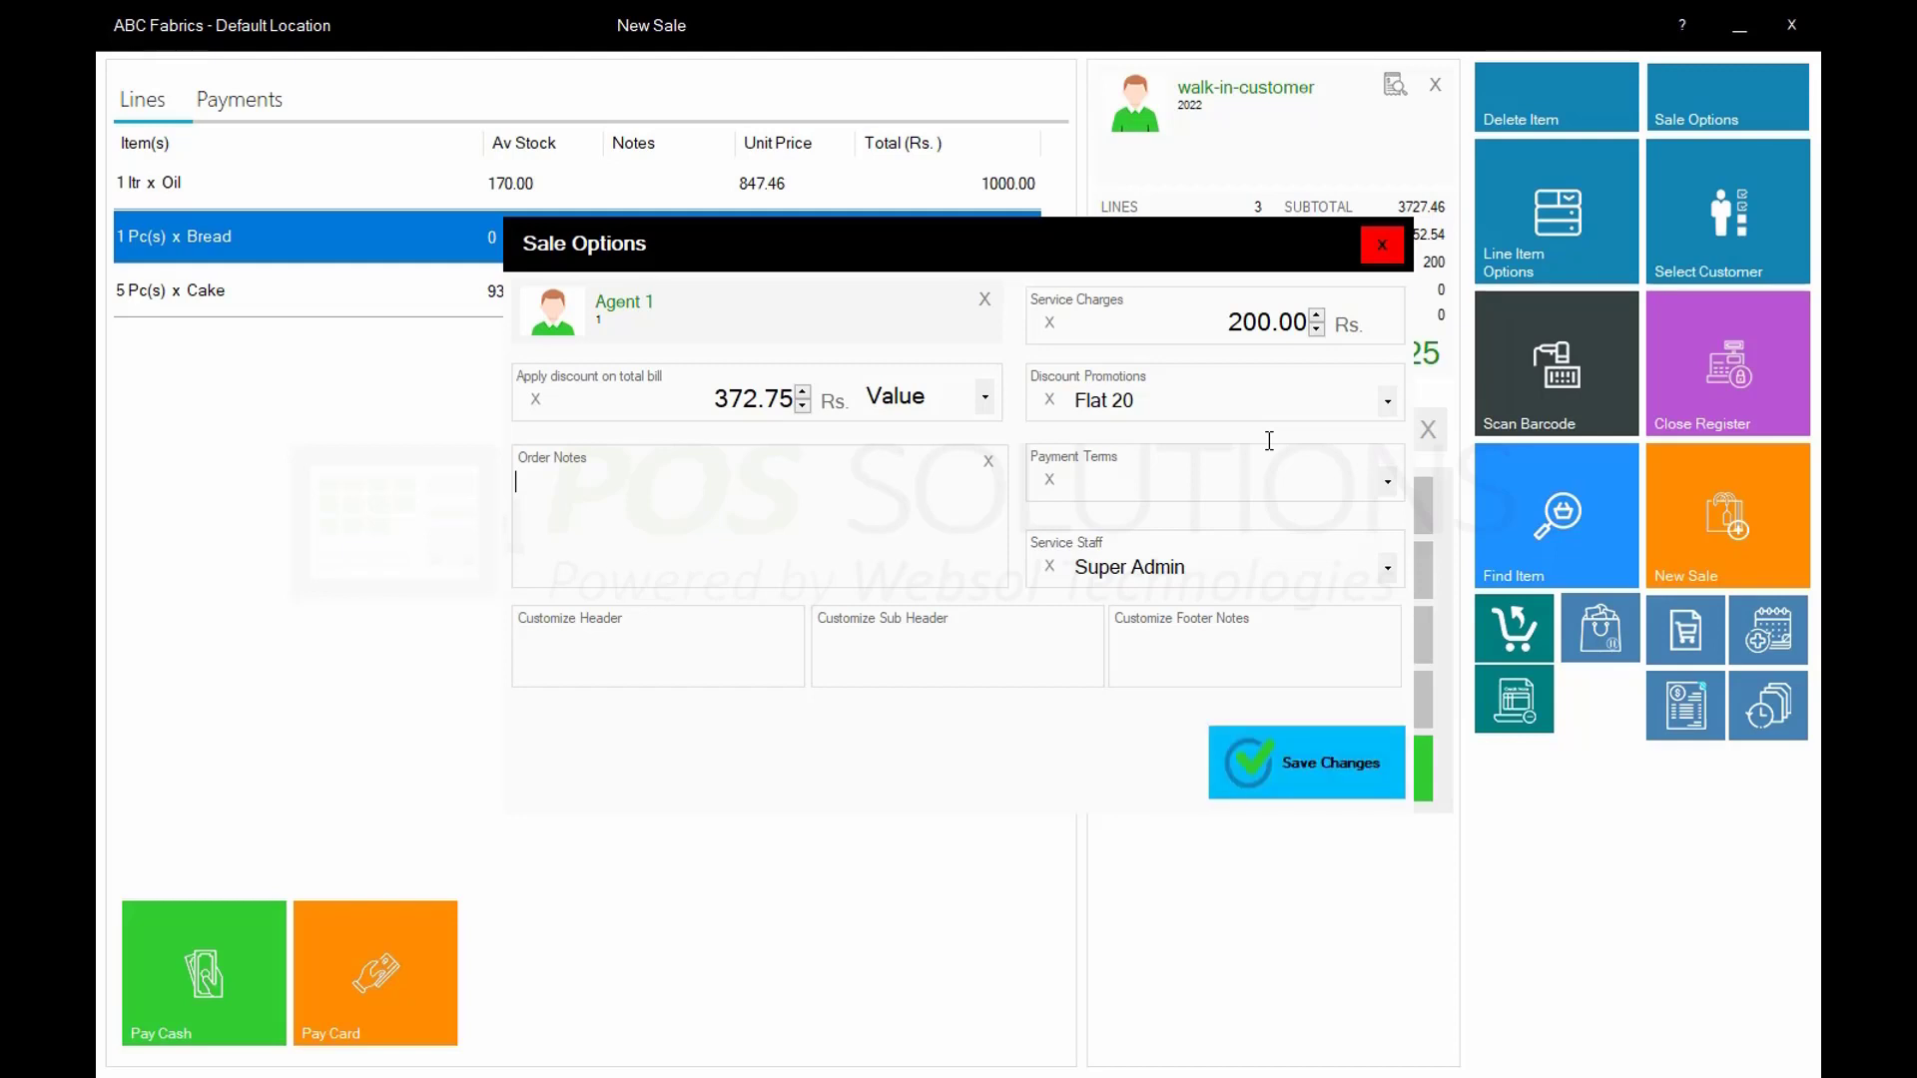
click(1307, 763)
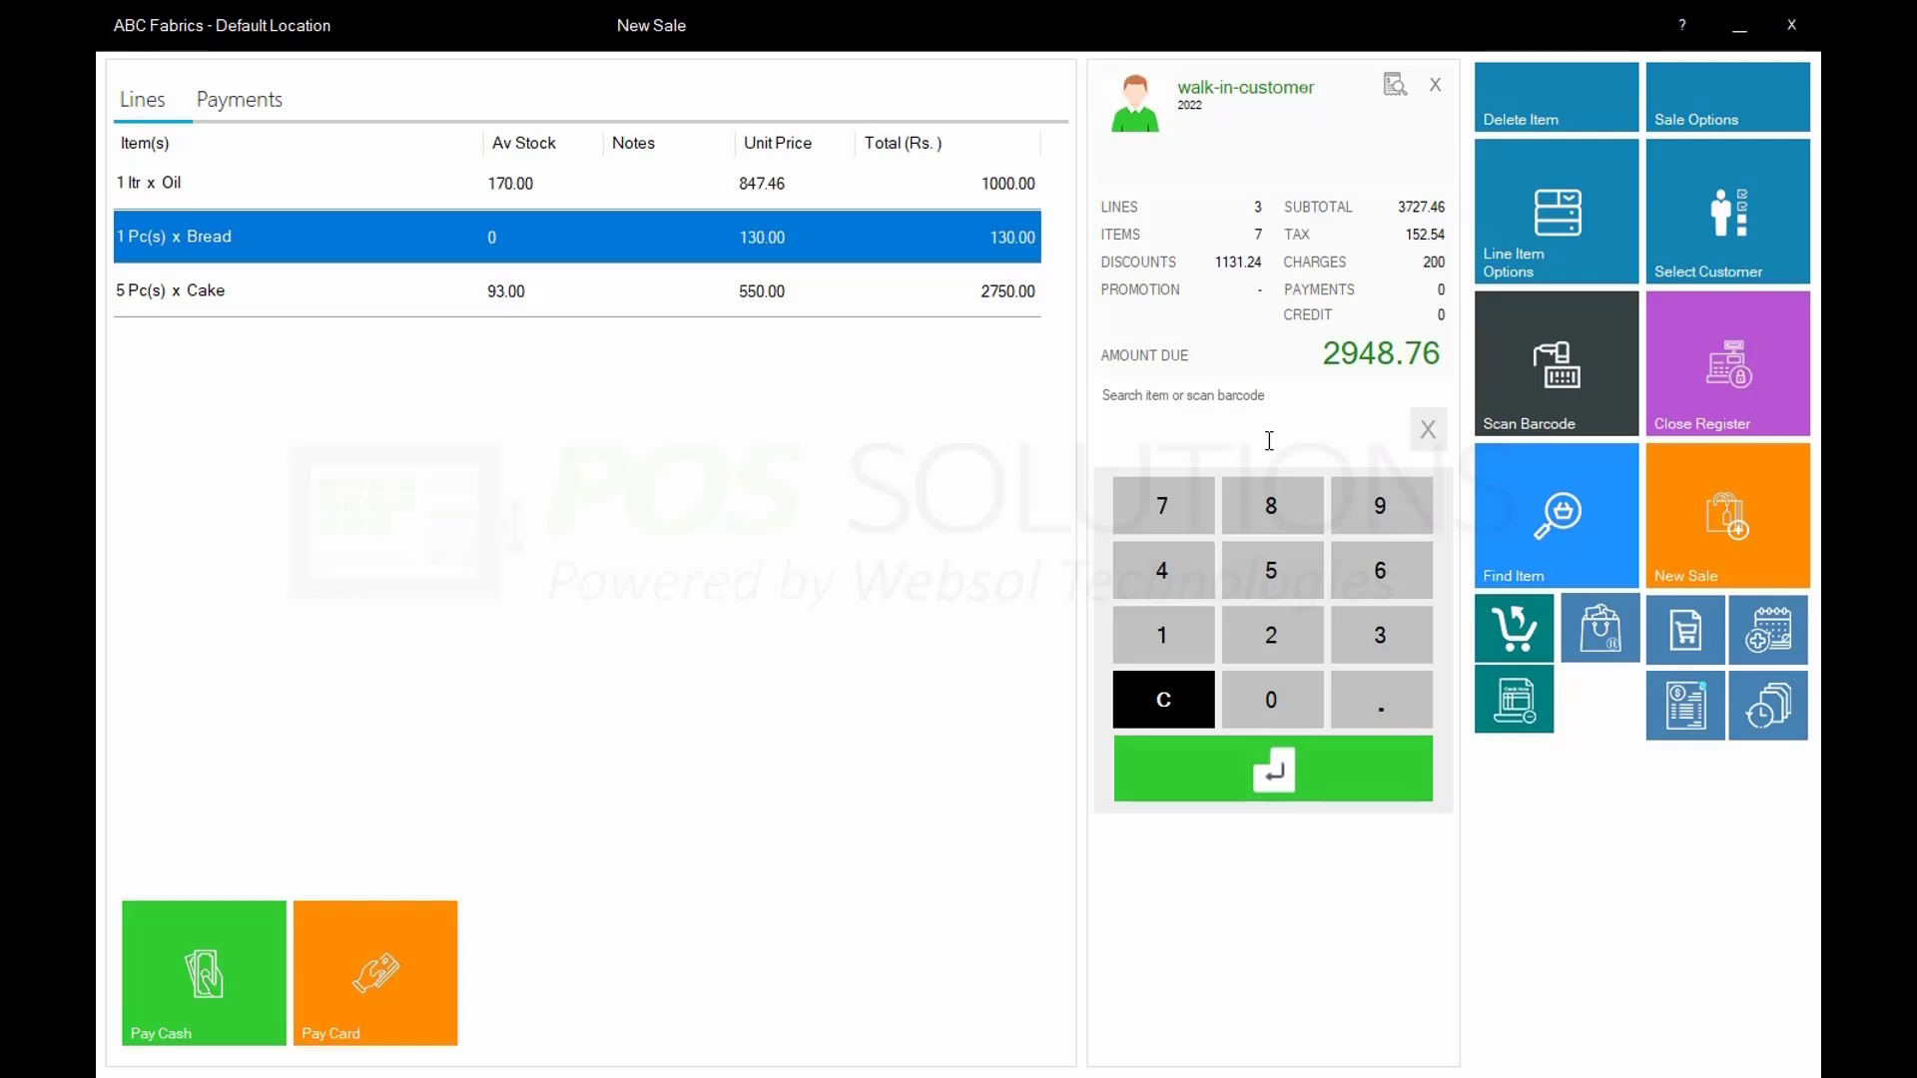
Set the Bread line's quantity to 6
key(Return)
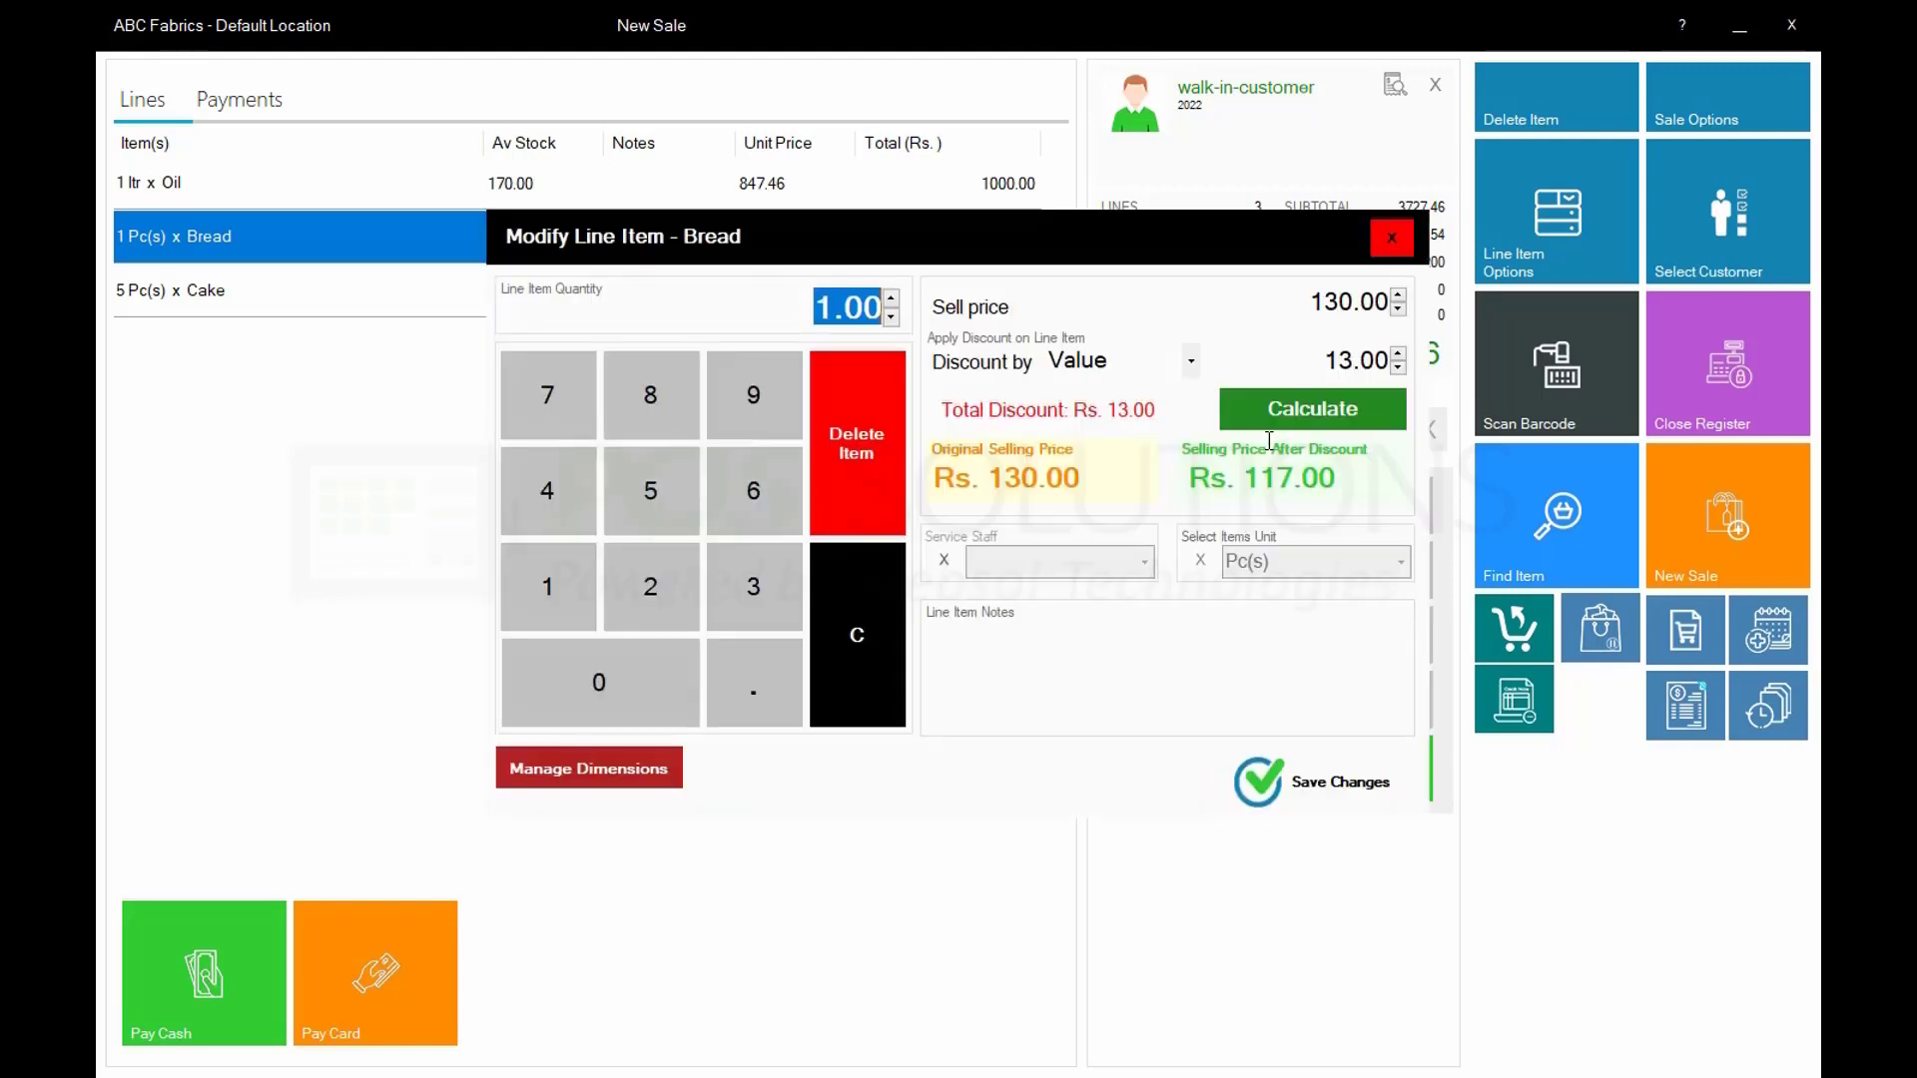
text(6)
key(Return)
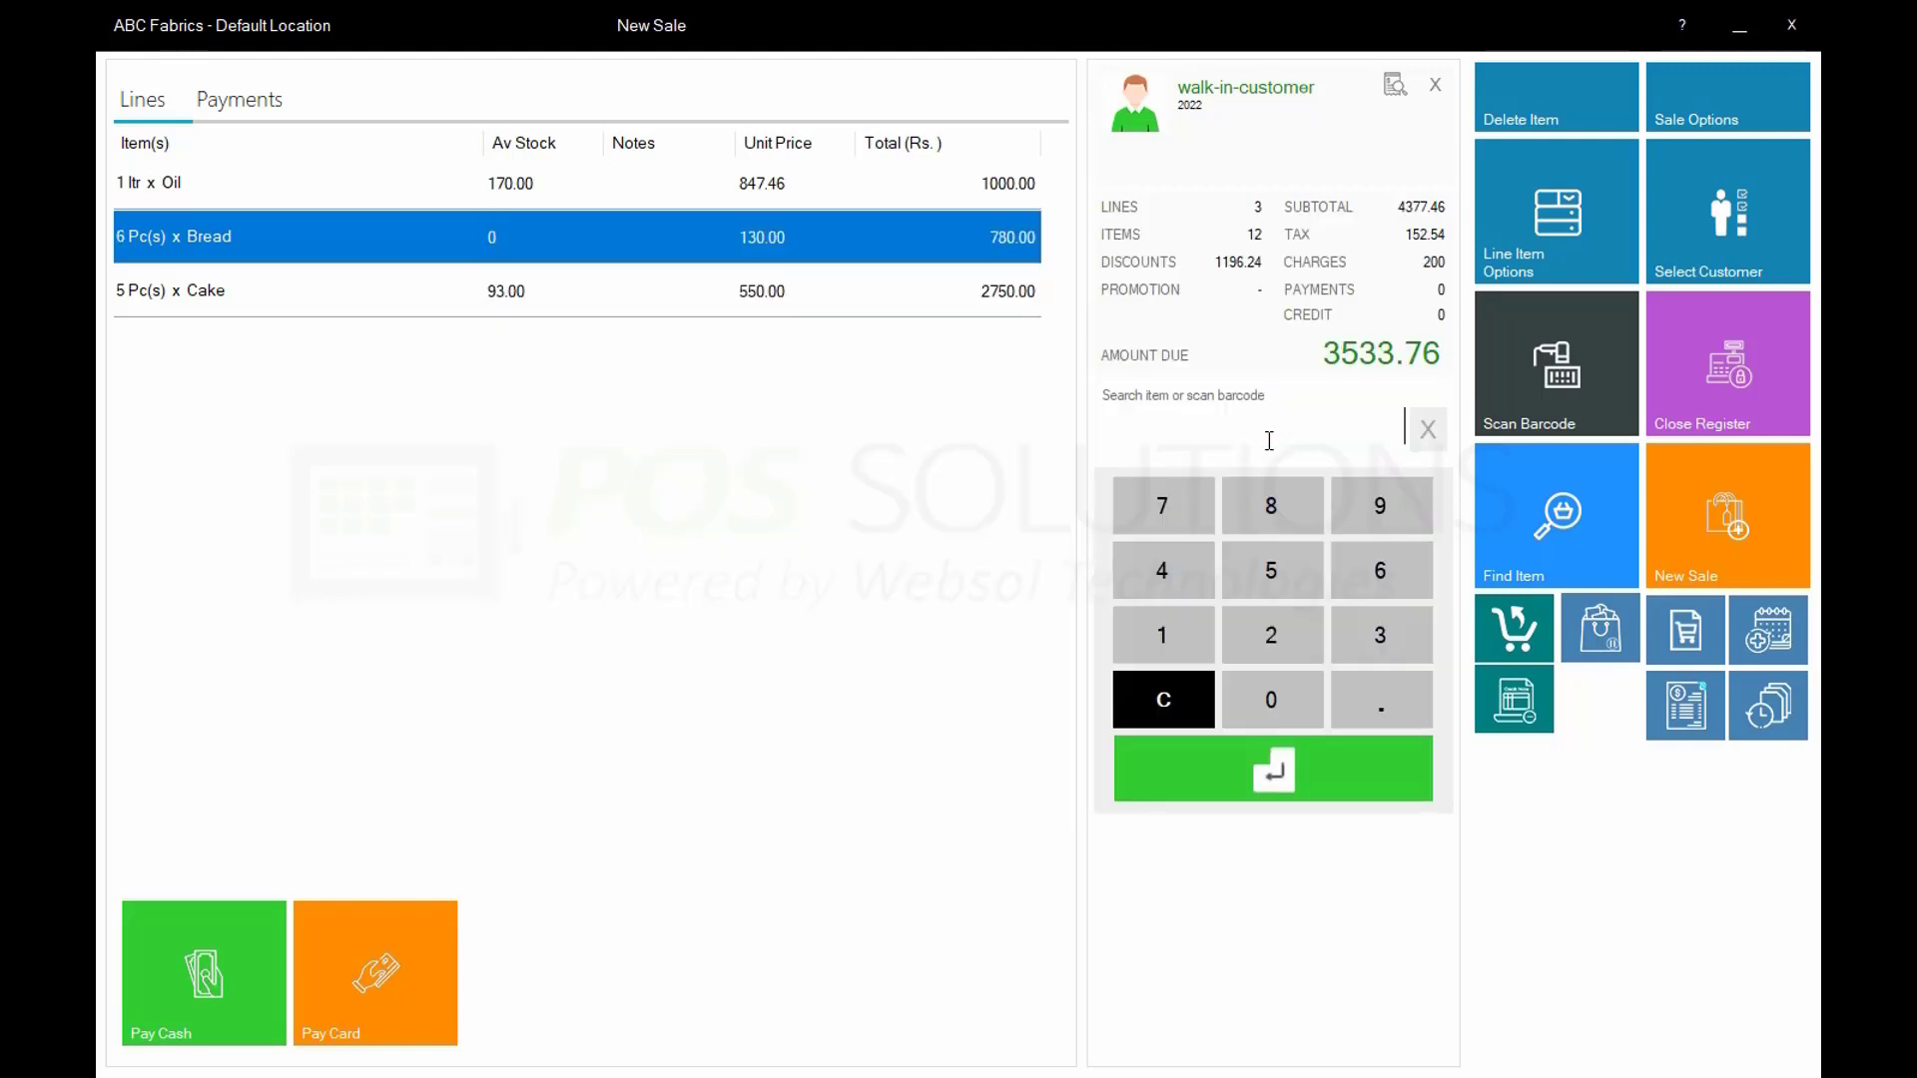
Set the Bread line's quantity to 1
key(Return)
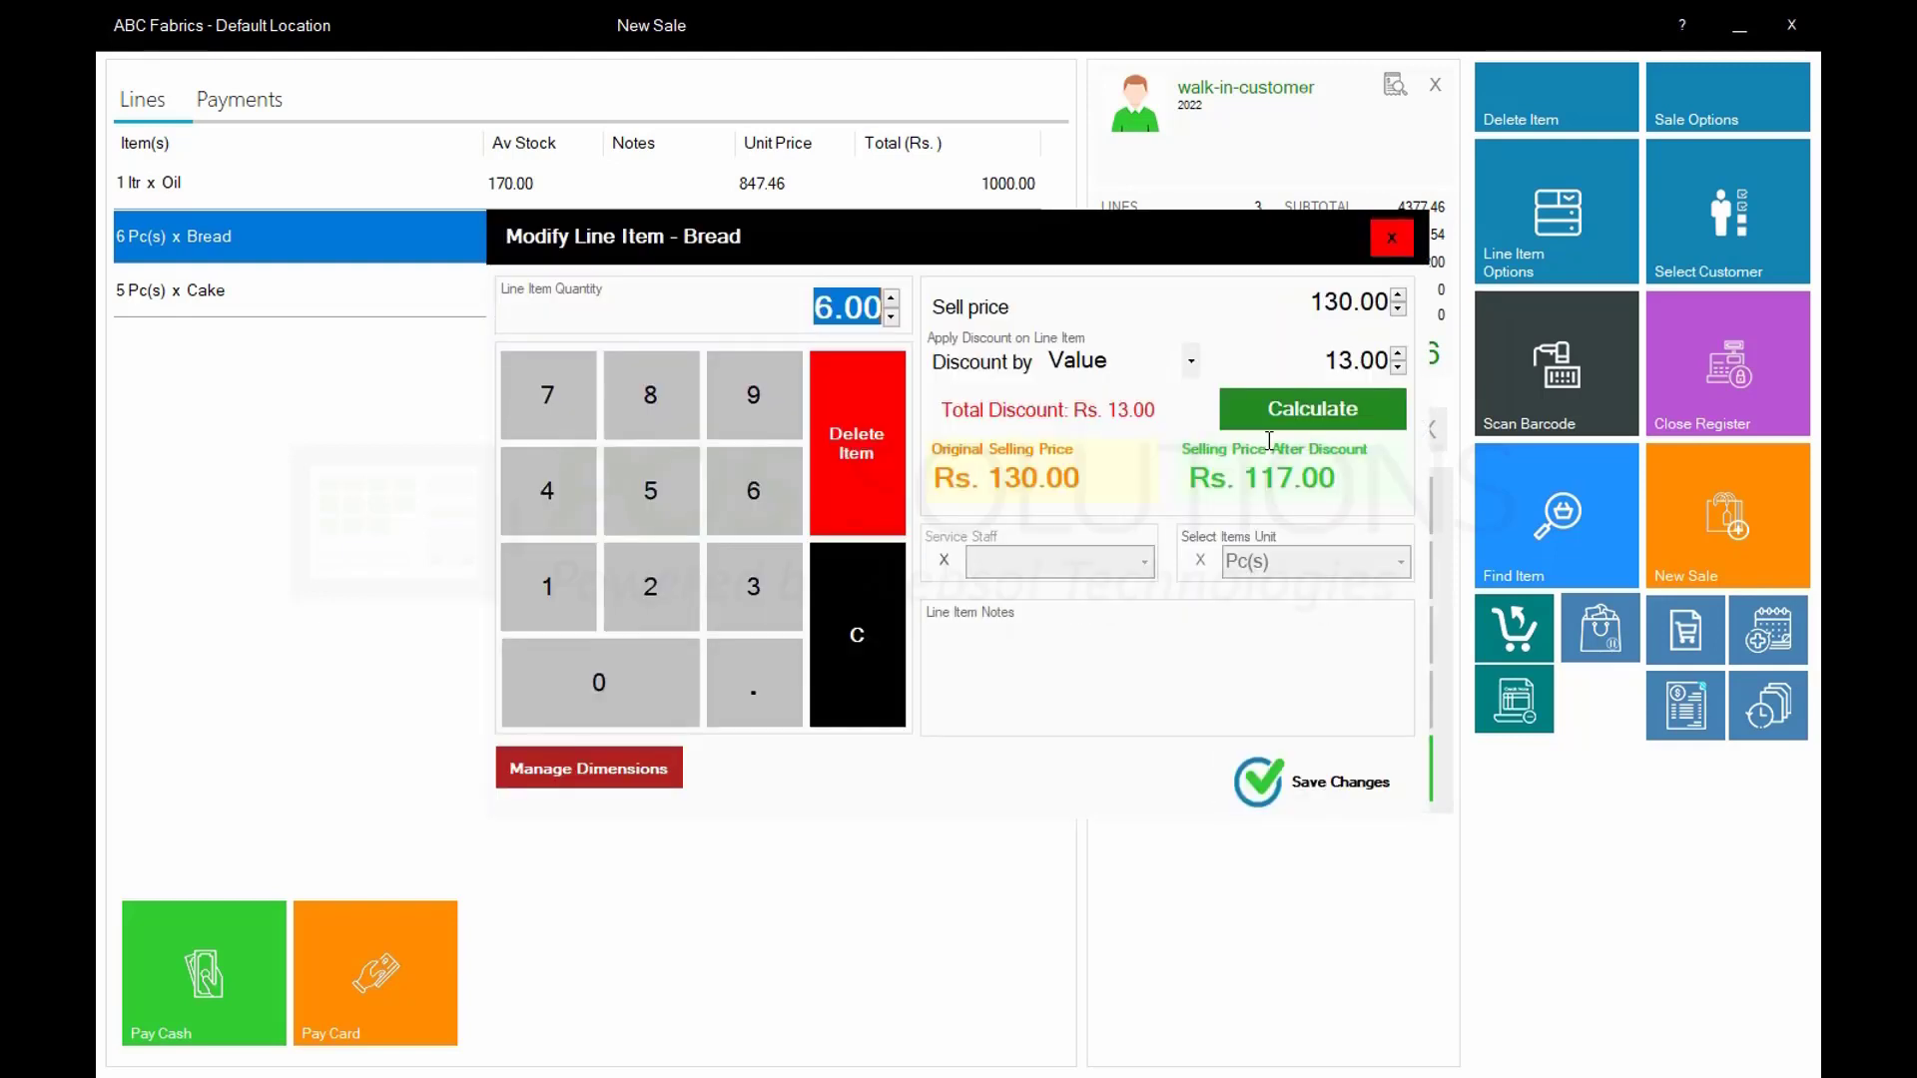
text(1)
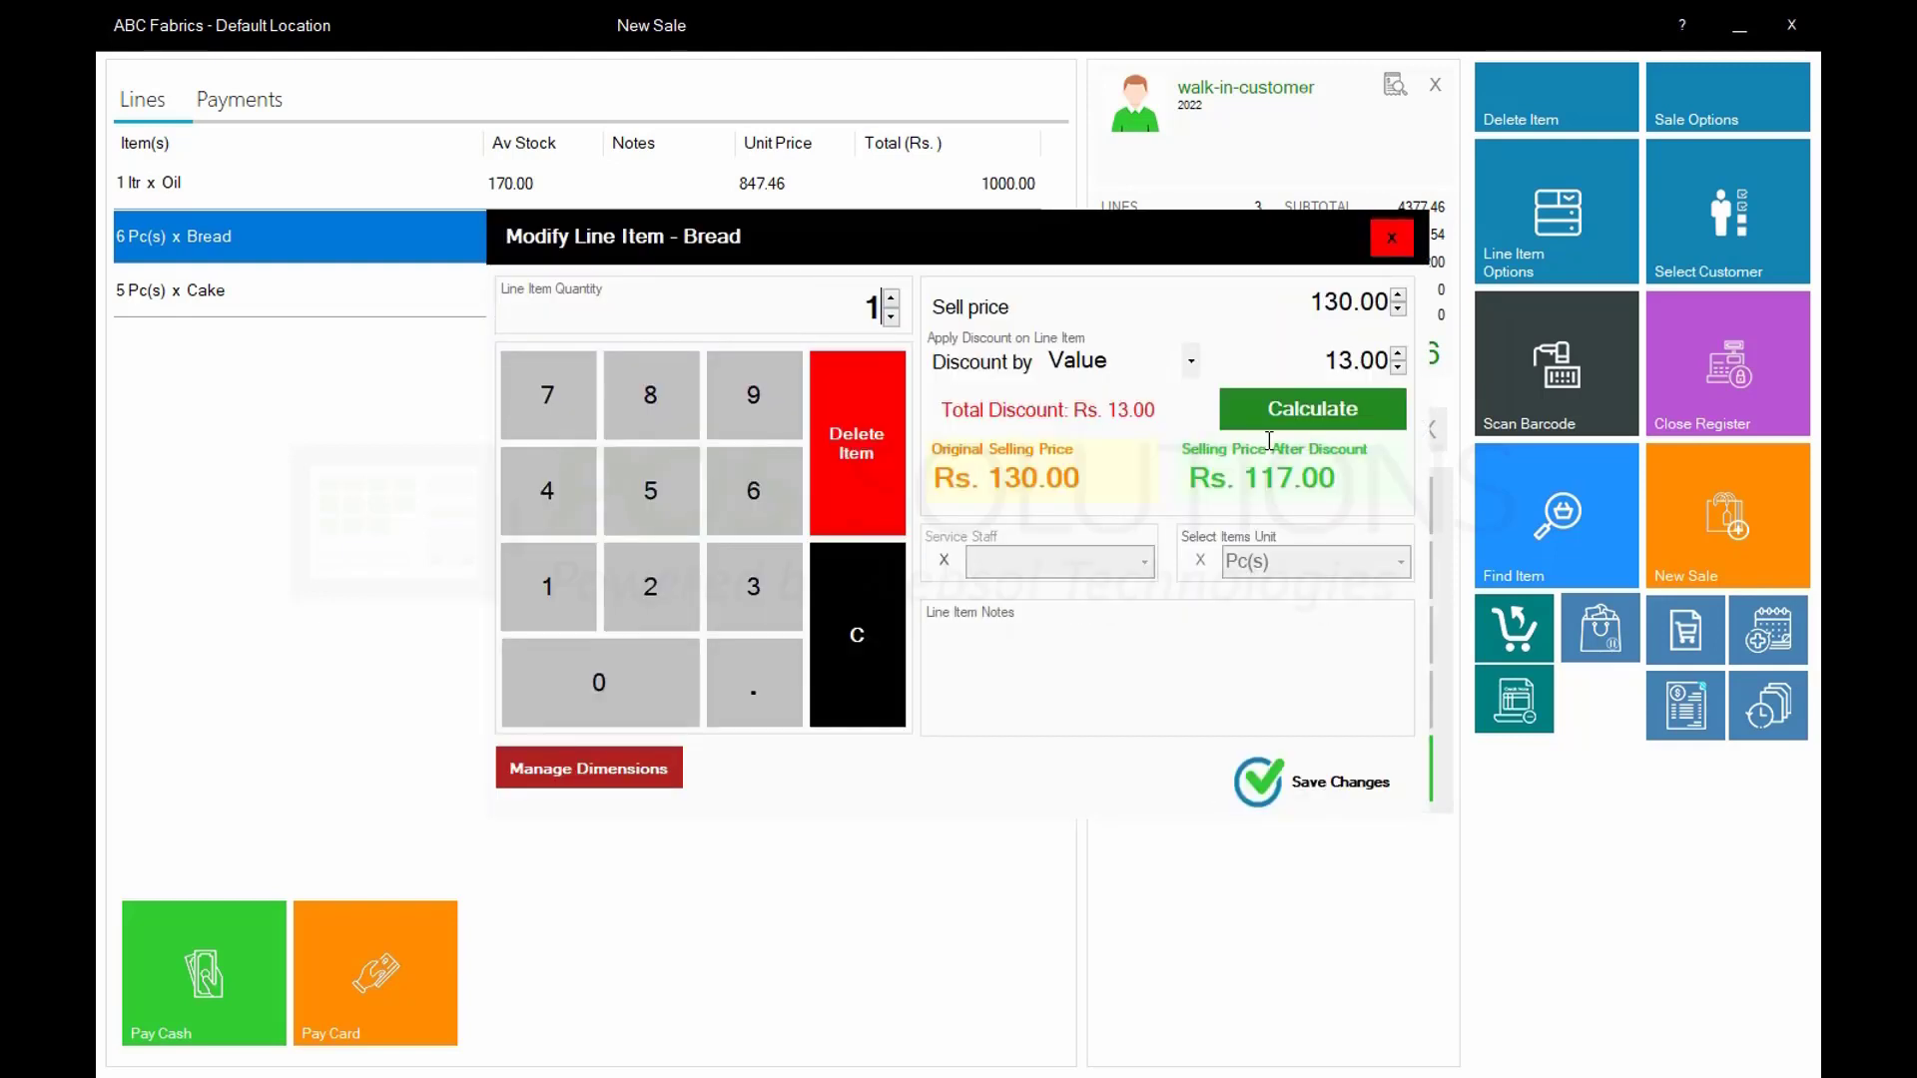
key(Return)
Confirm the Bread line's quantity, close its line options and remove the Bread line from the sale
key(Return)
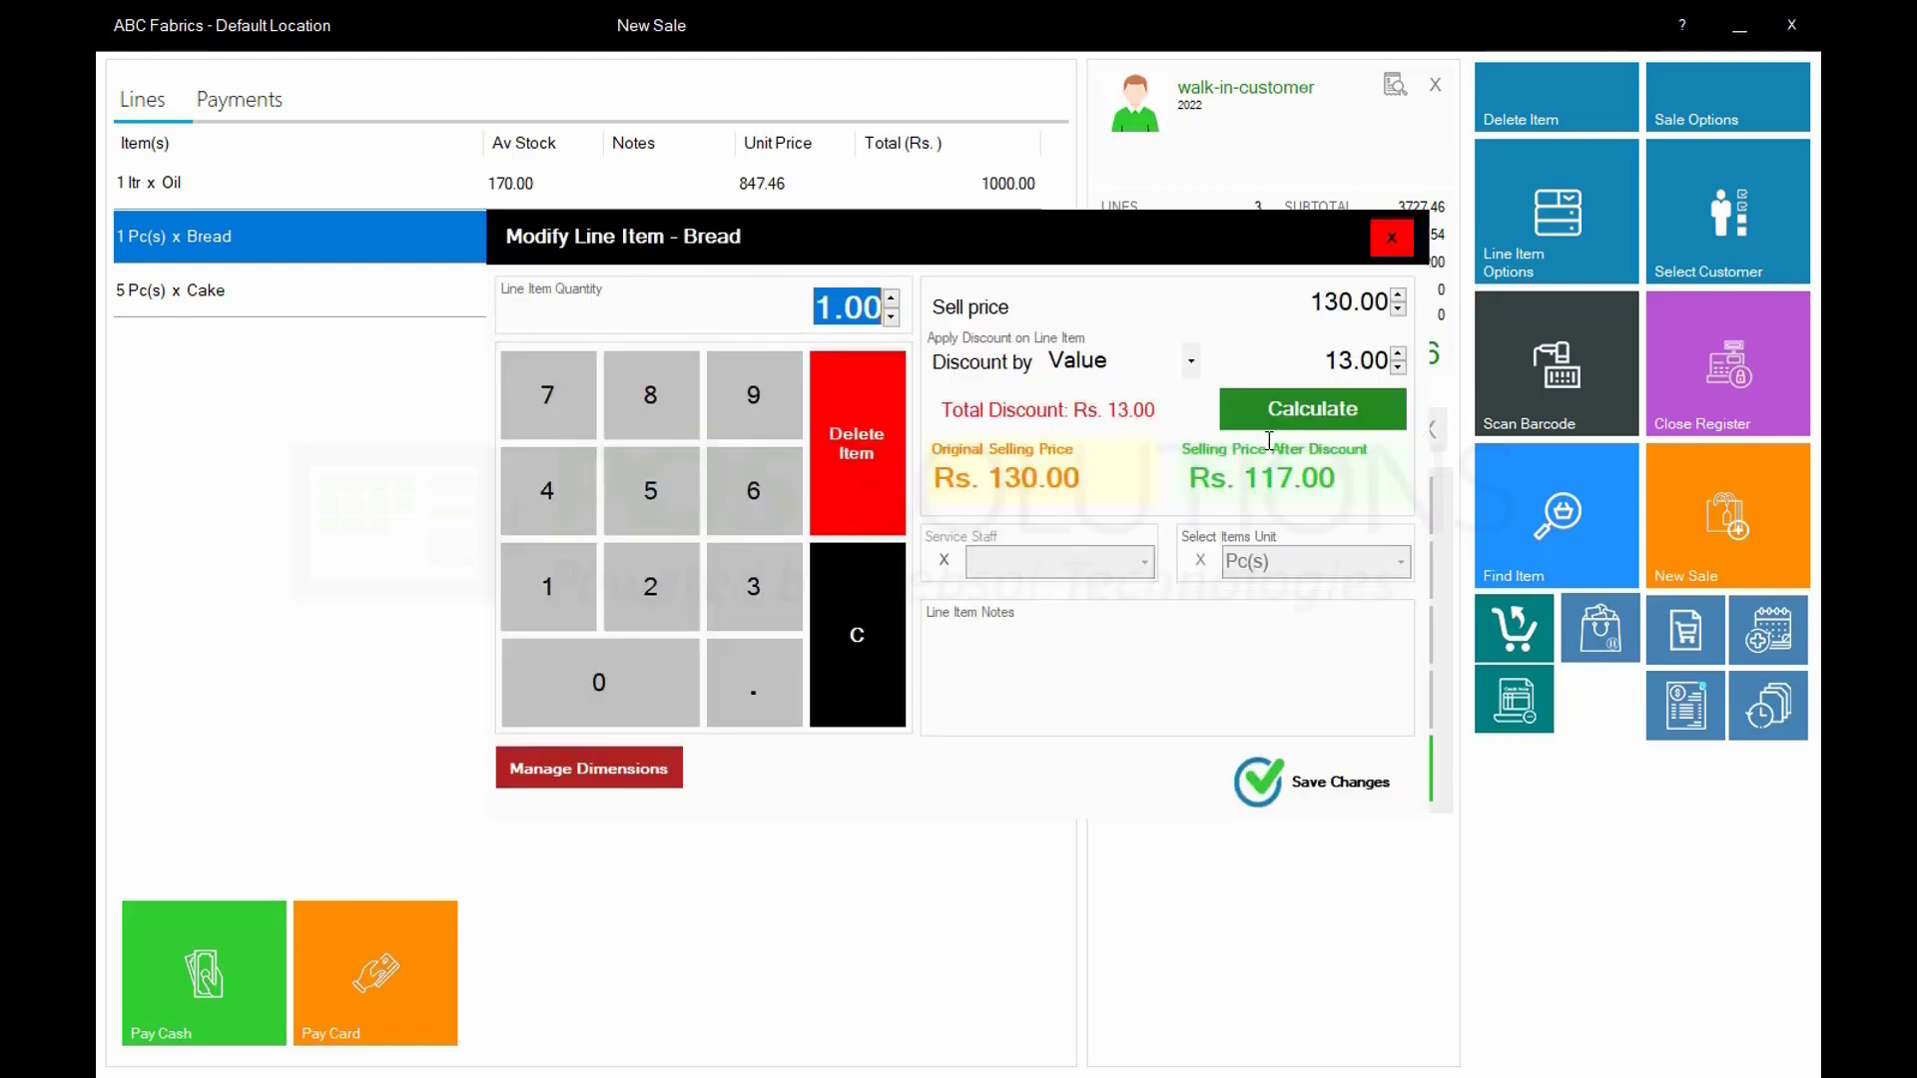
key(Return)
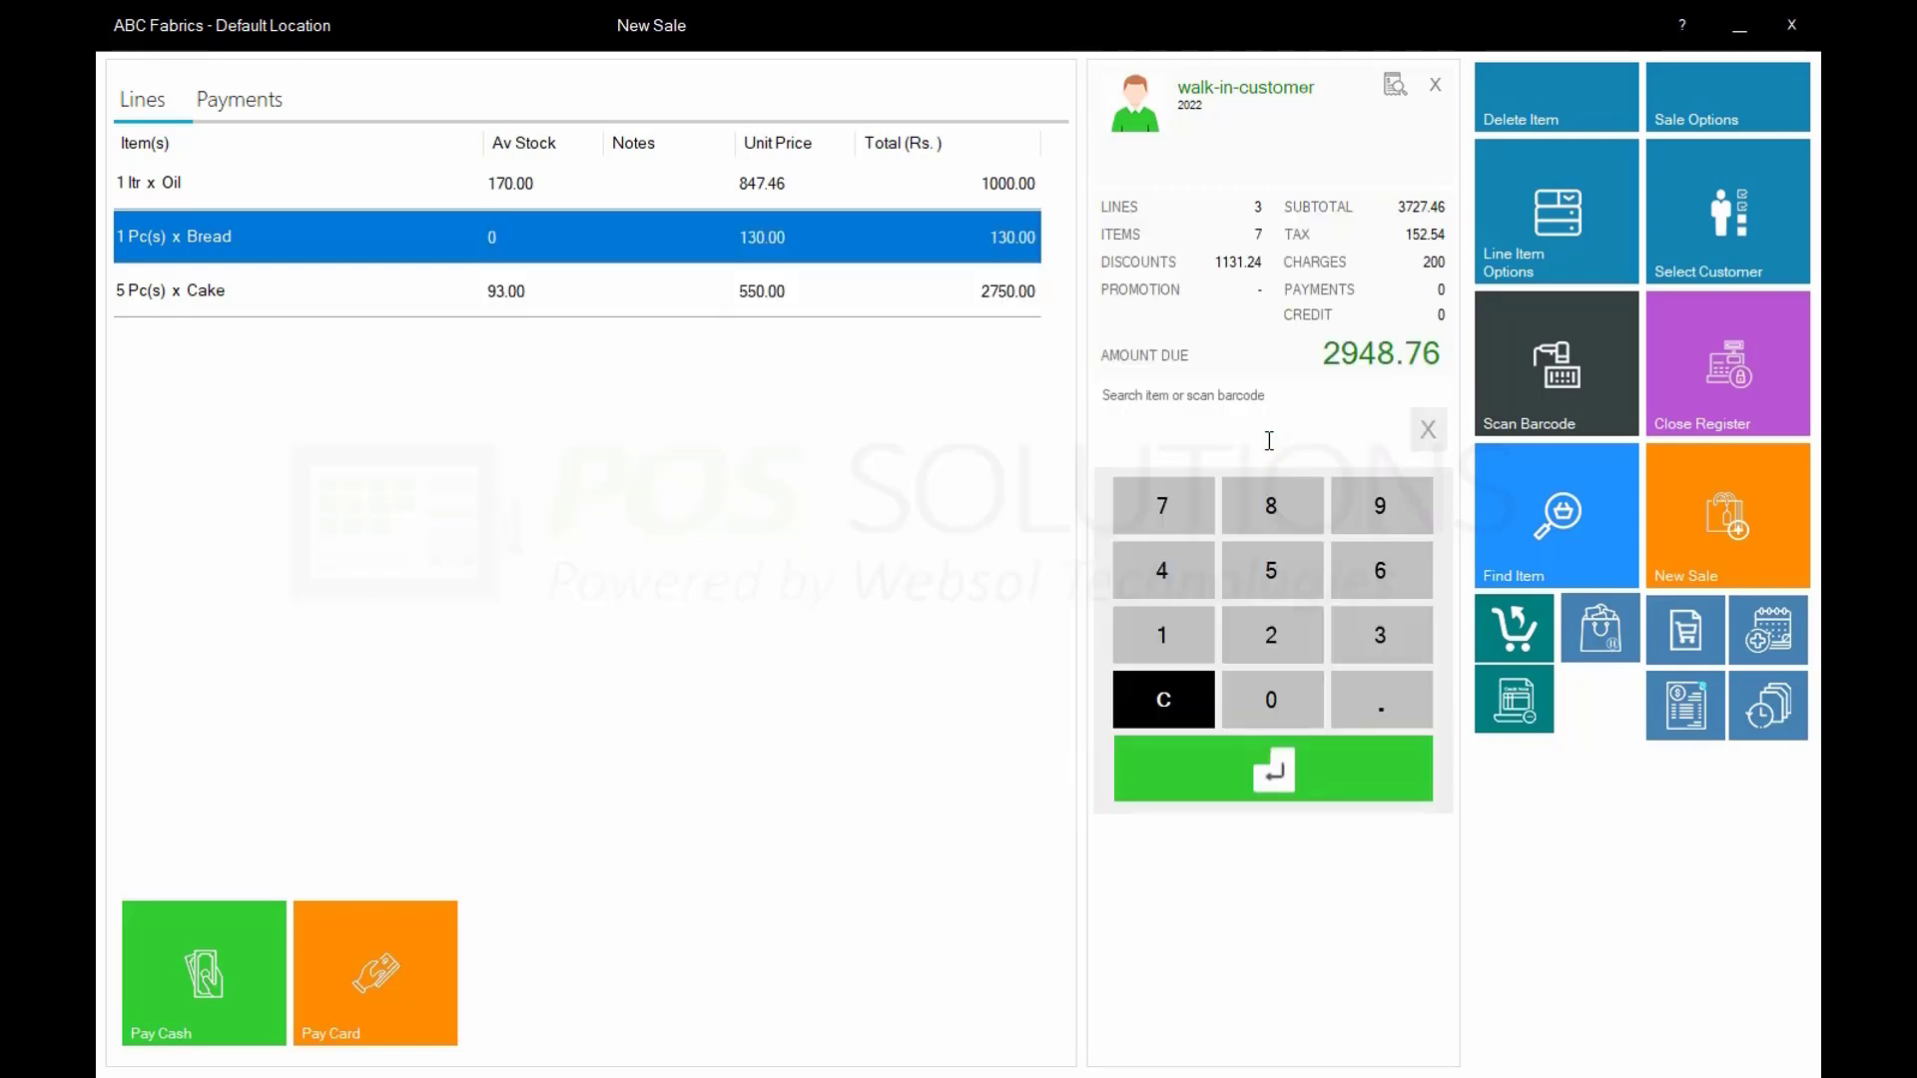
key(Delete)
Set the Oil line's quantity to 5
key(Up)
key(Return)
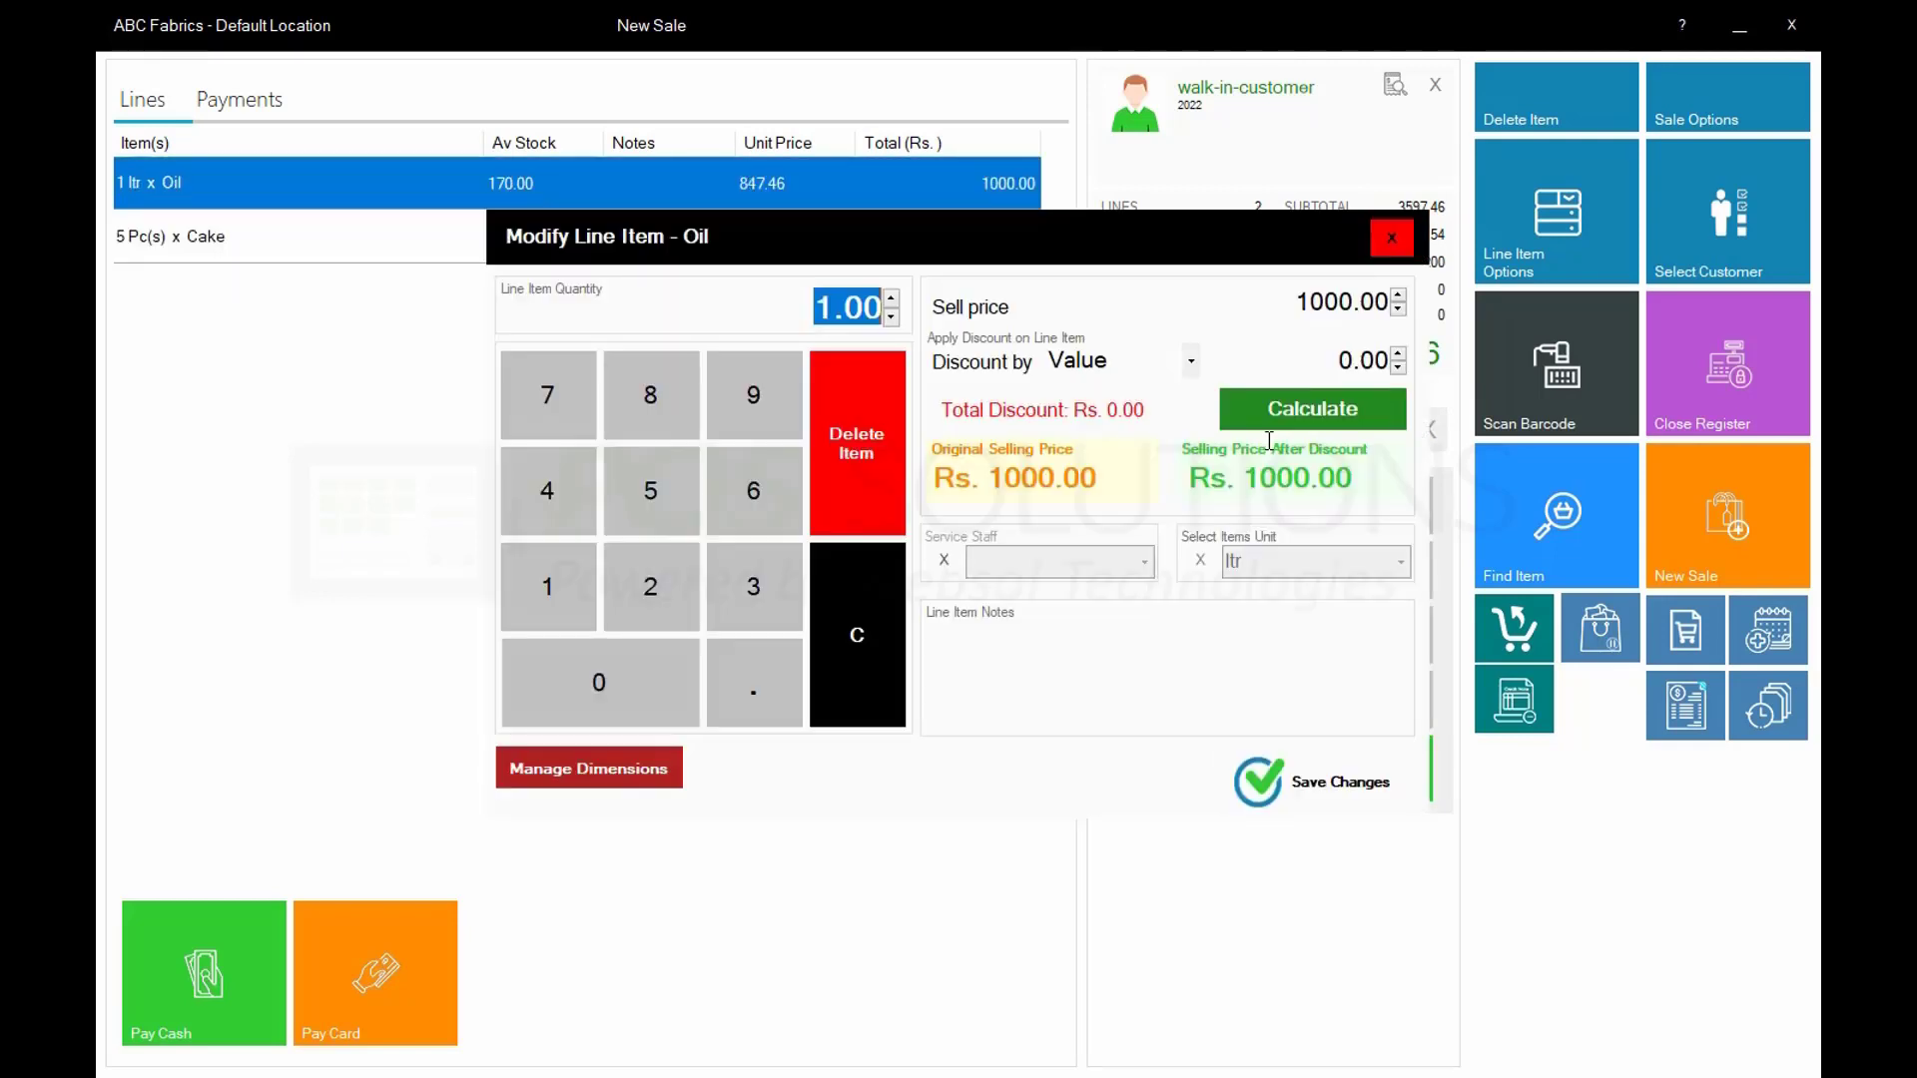
text(5)
key(Return)
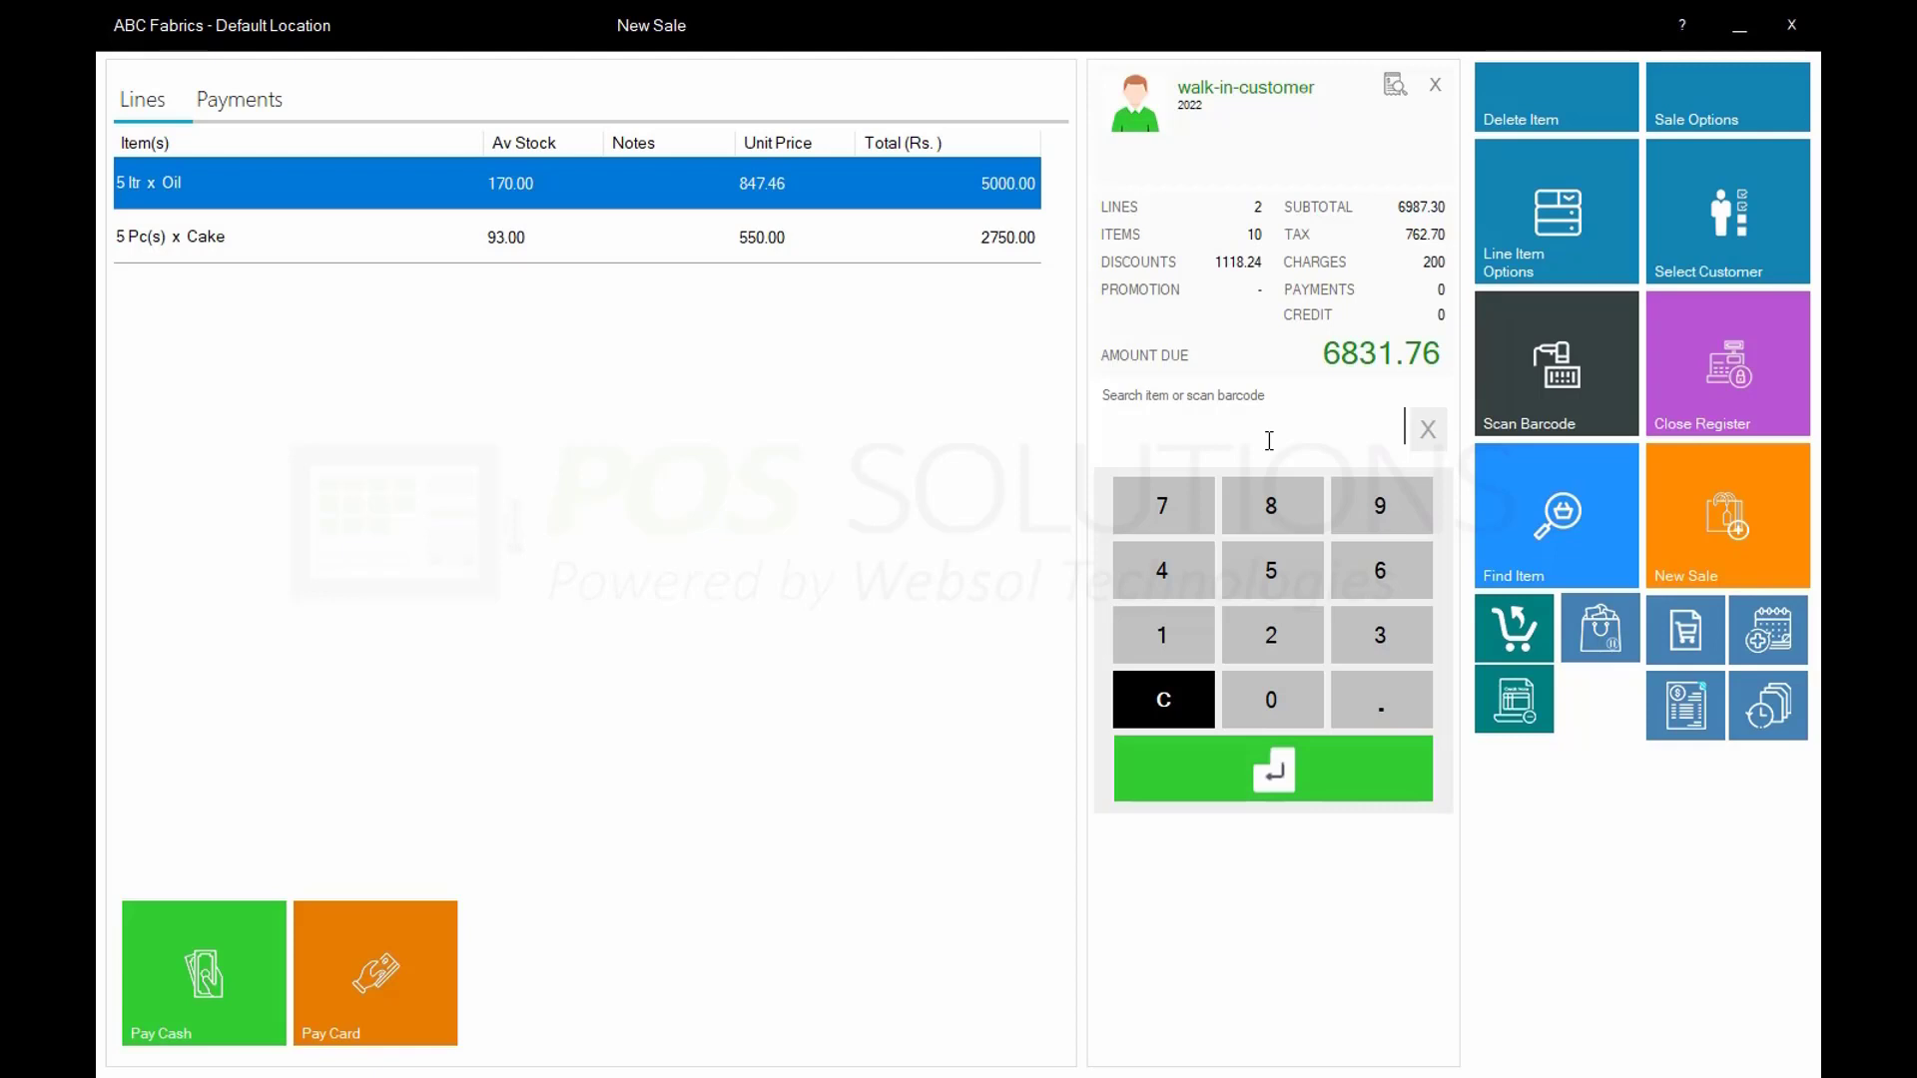
Record a partial payment of 831.76 as Cash to the Default Cash Account
key(Return)
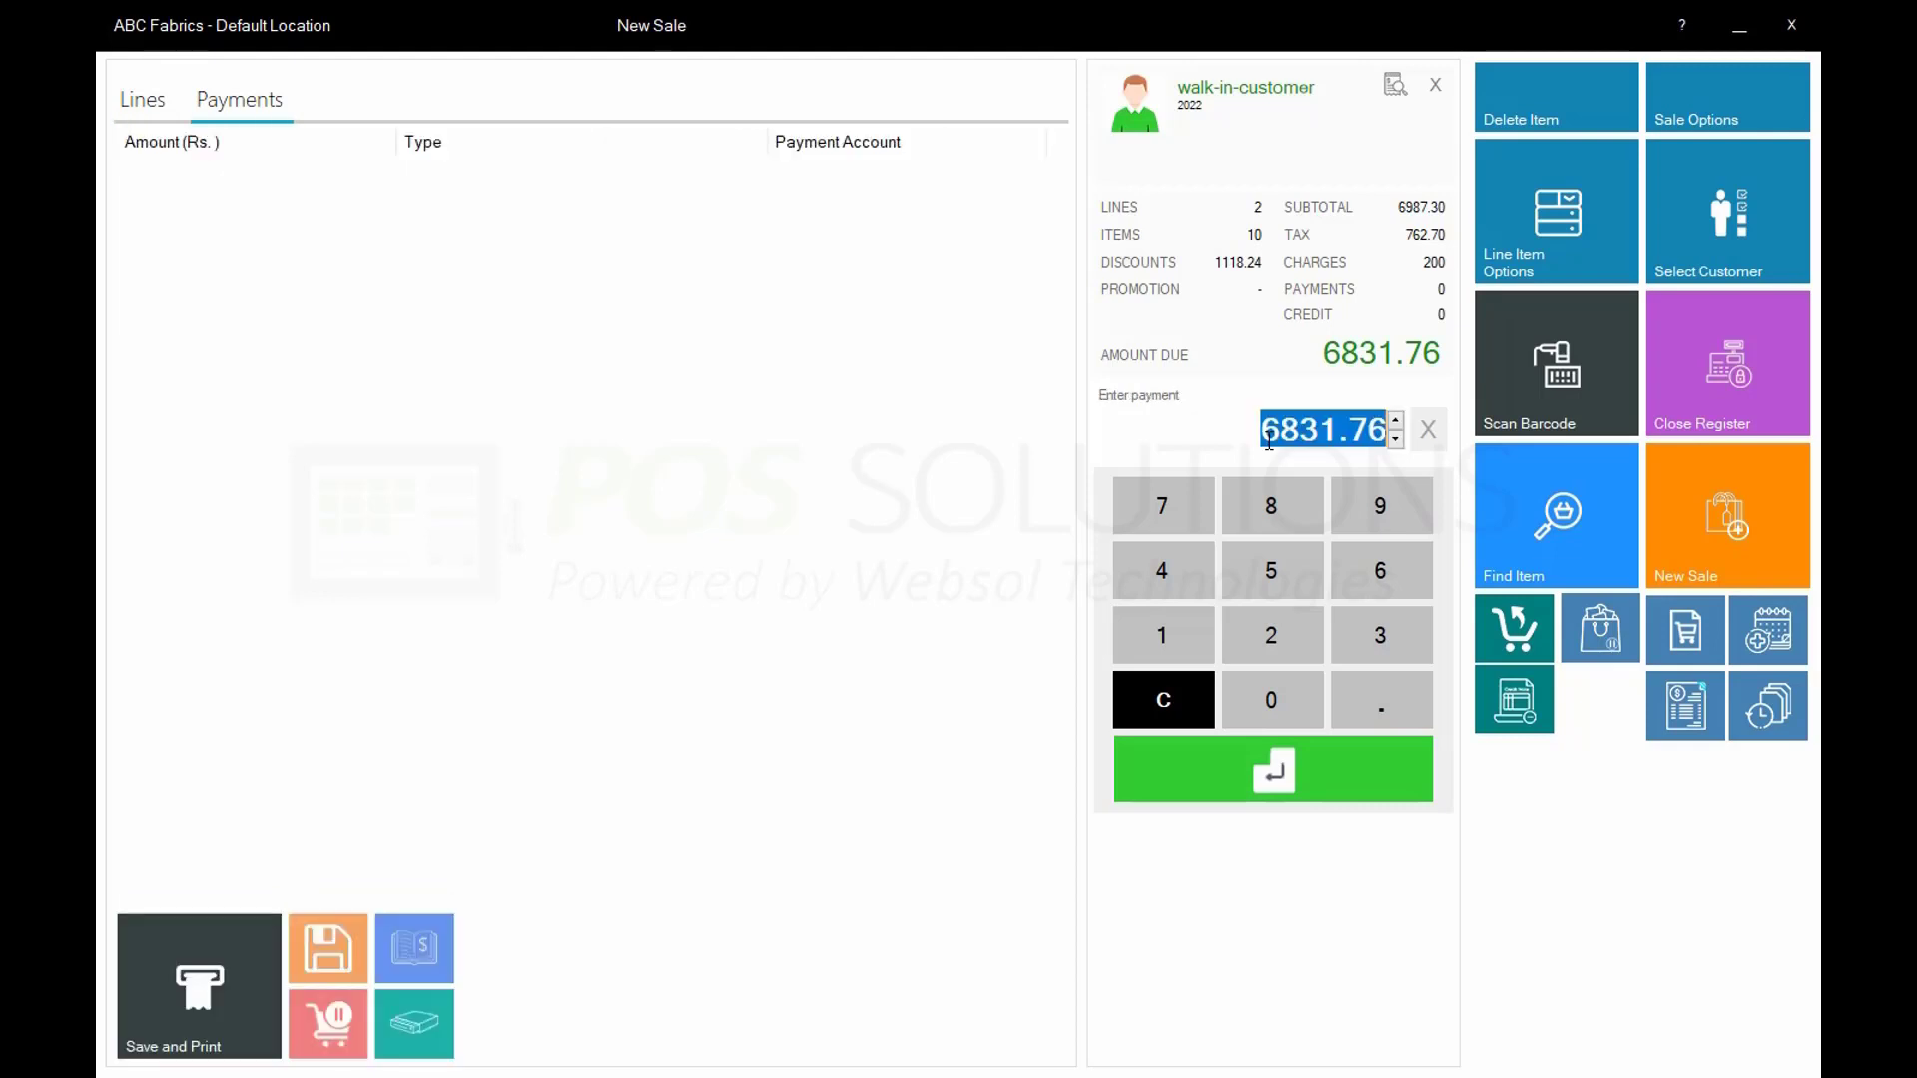
key(Escape)
key(Return)
text(831.76)
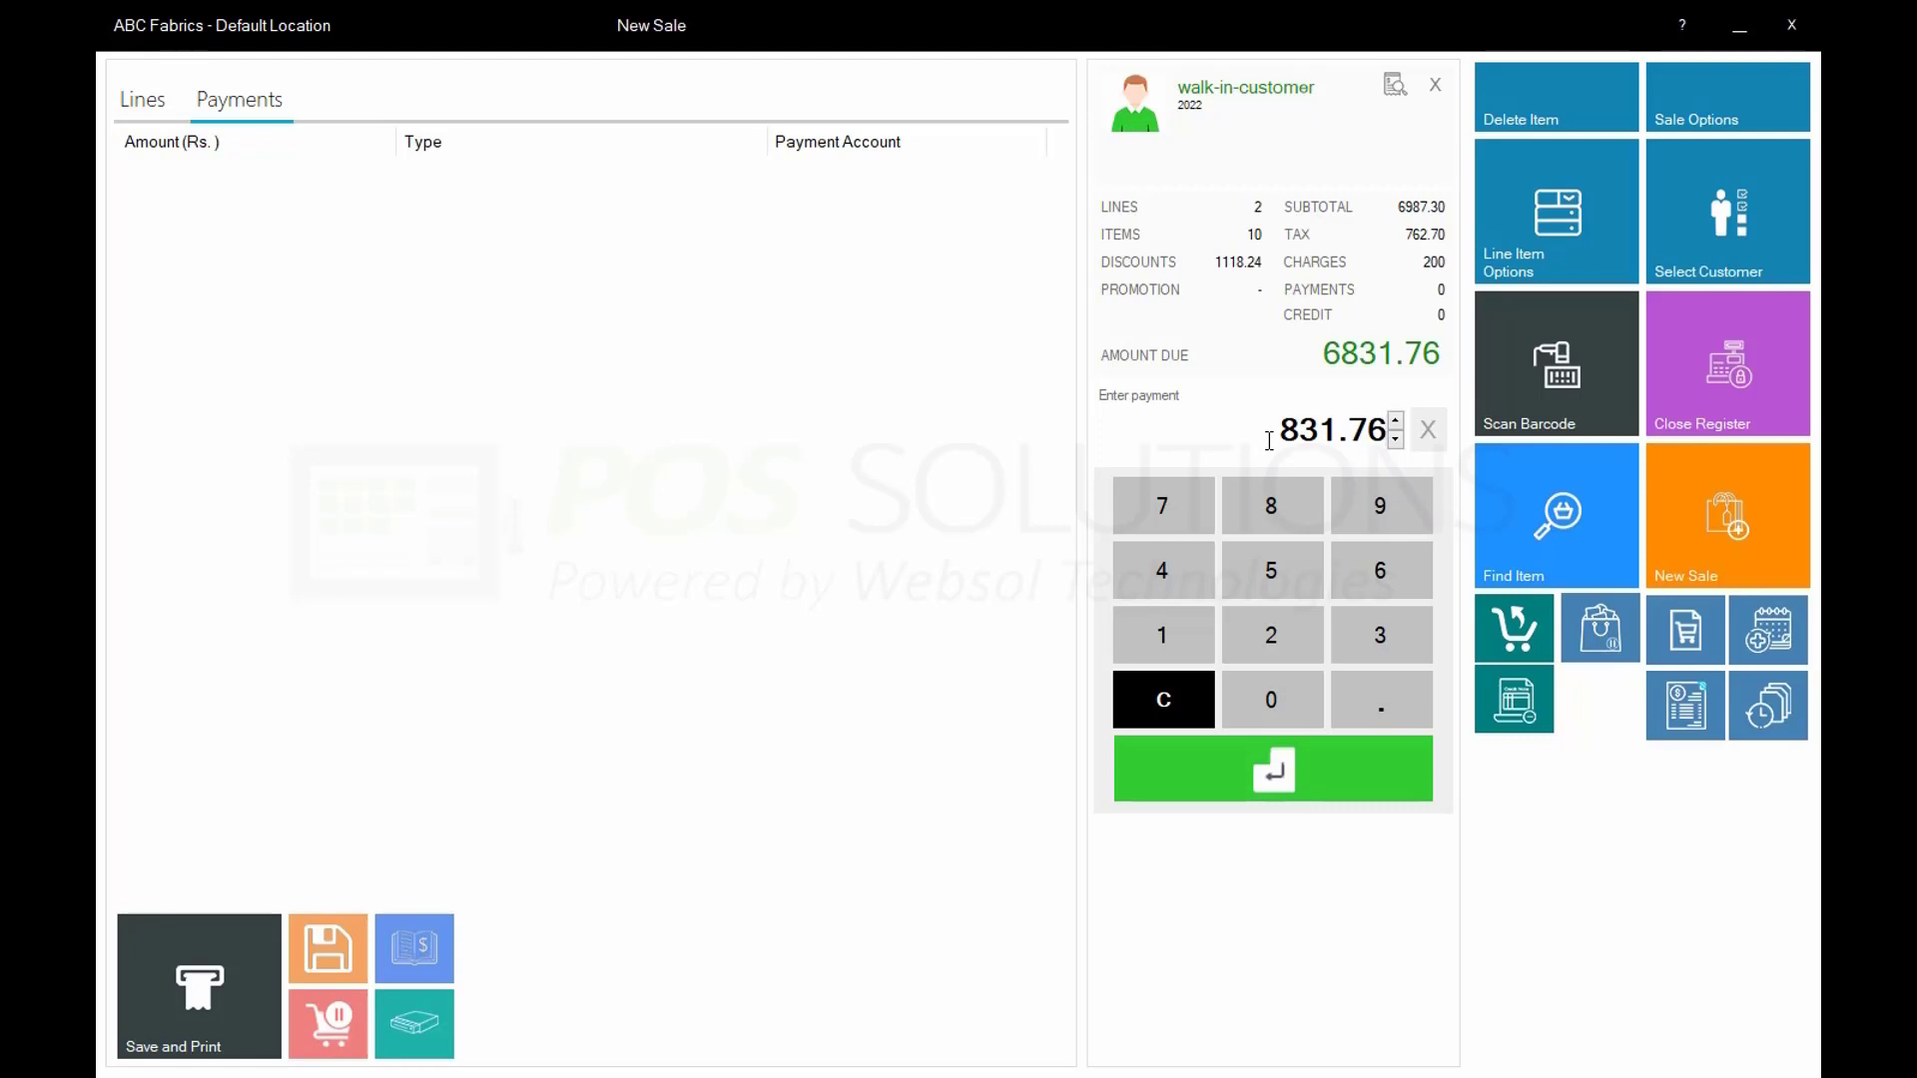
key(Return)
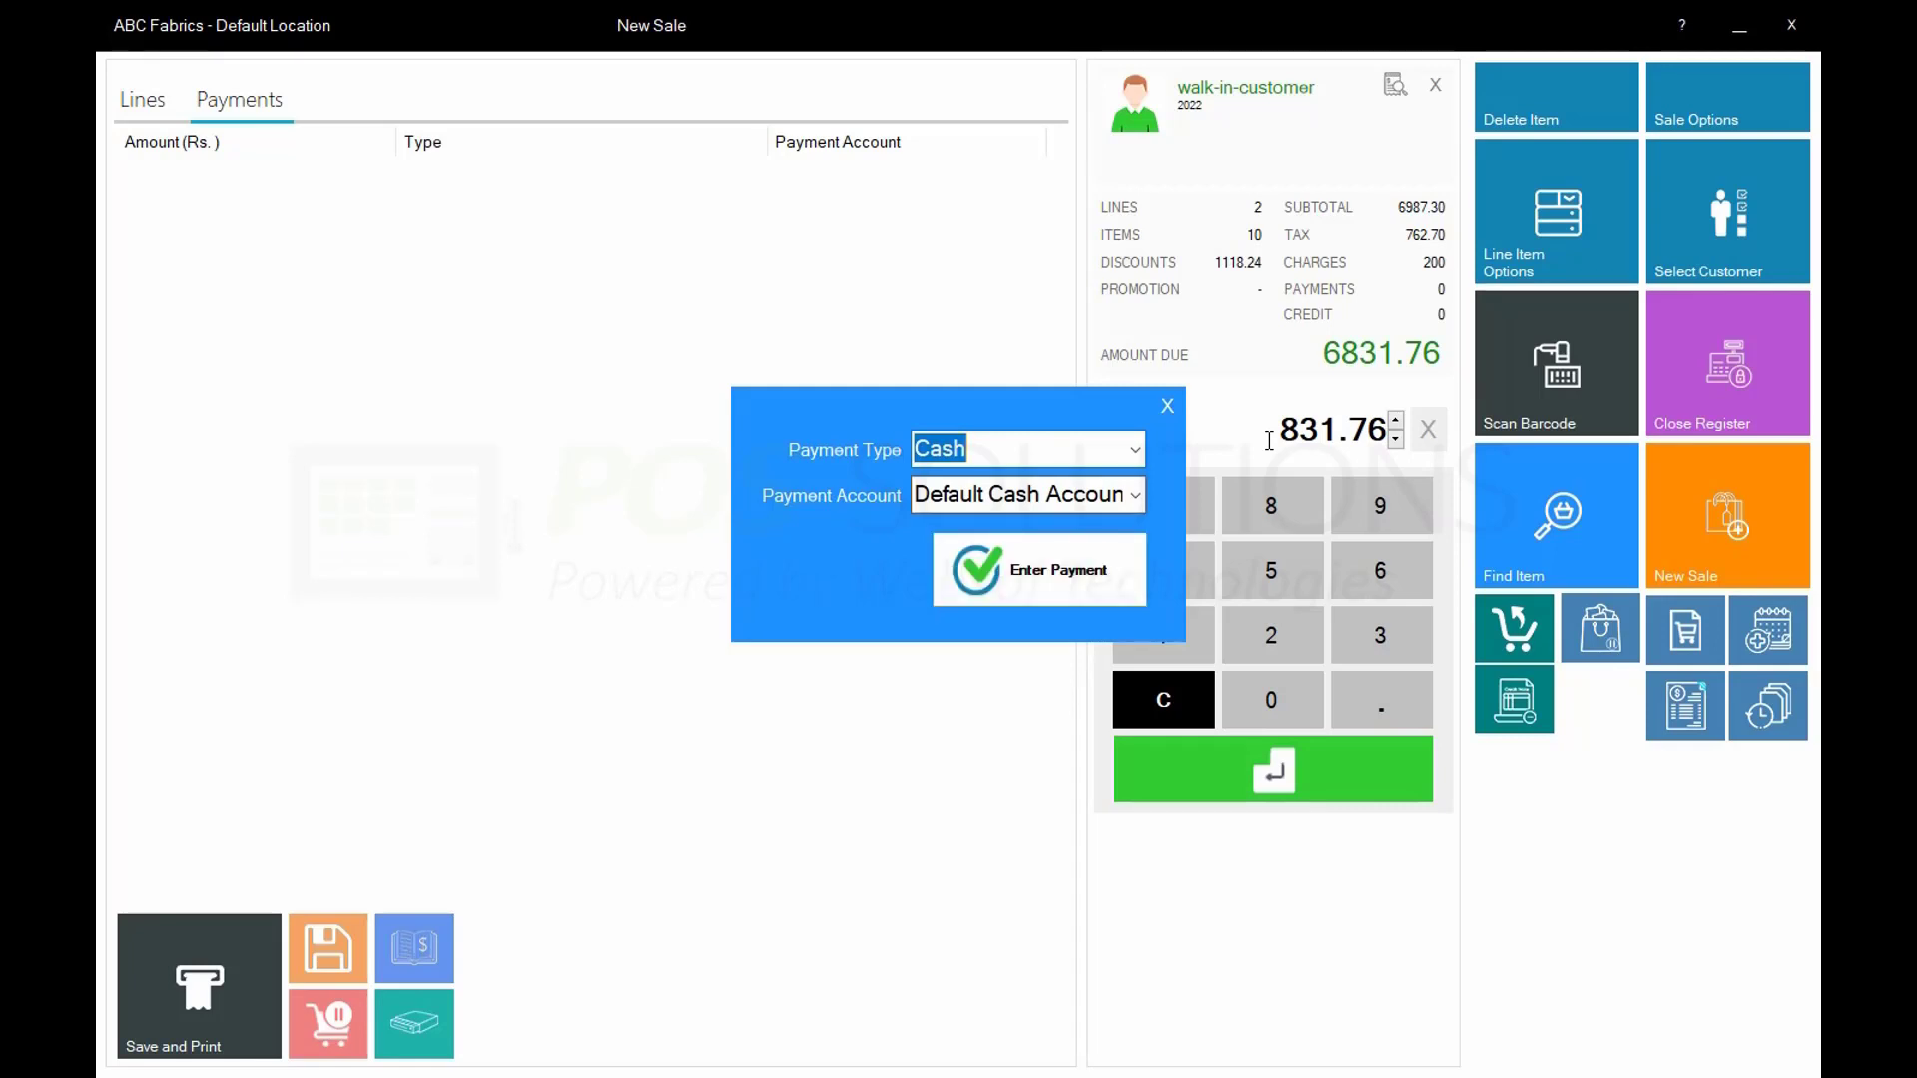
click(1135, 449)
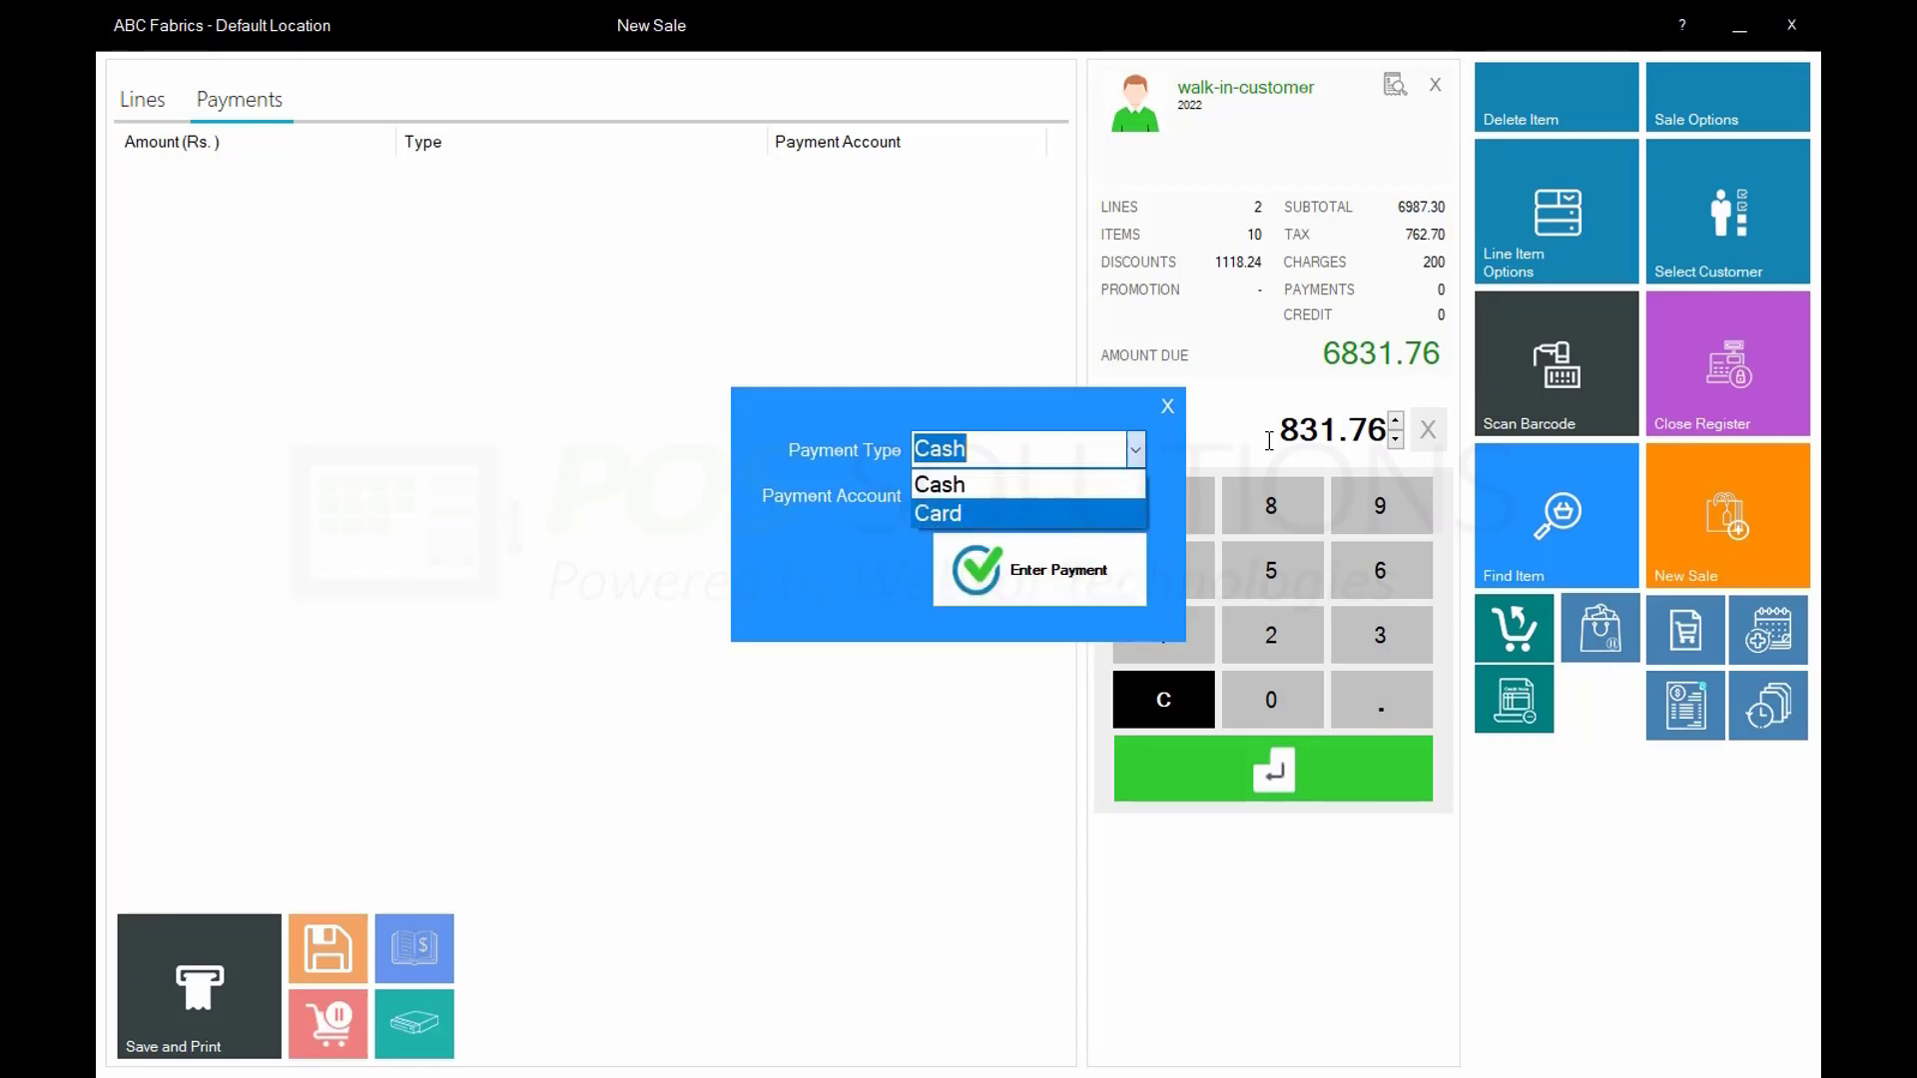
click(998, 485)
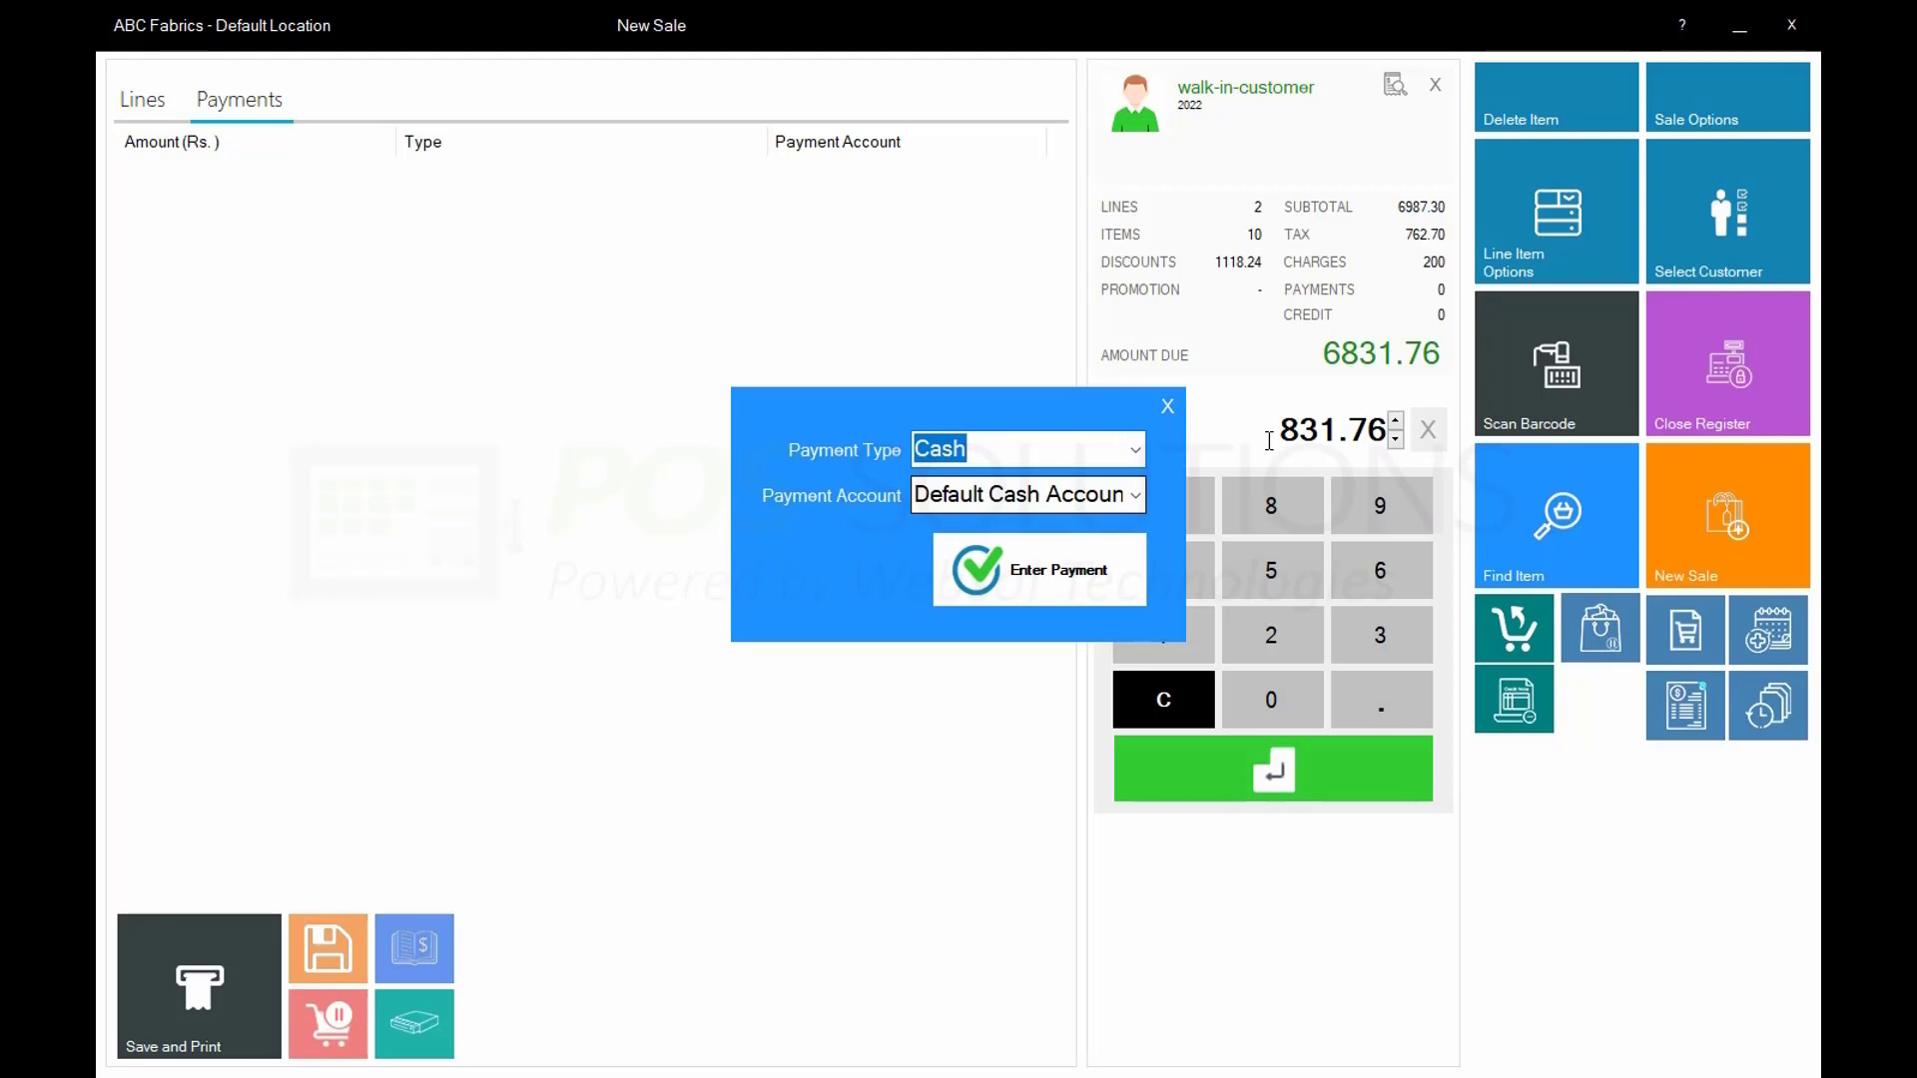
click(1135, 495)
click(1039, 561)
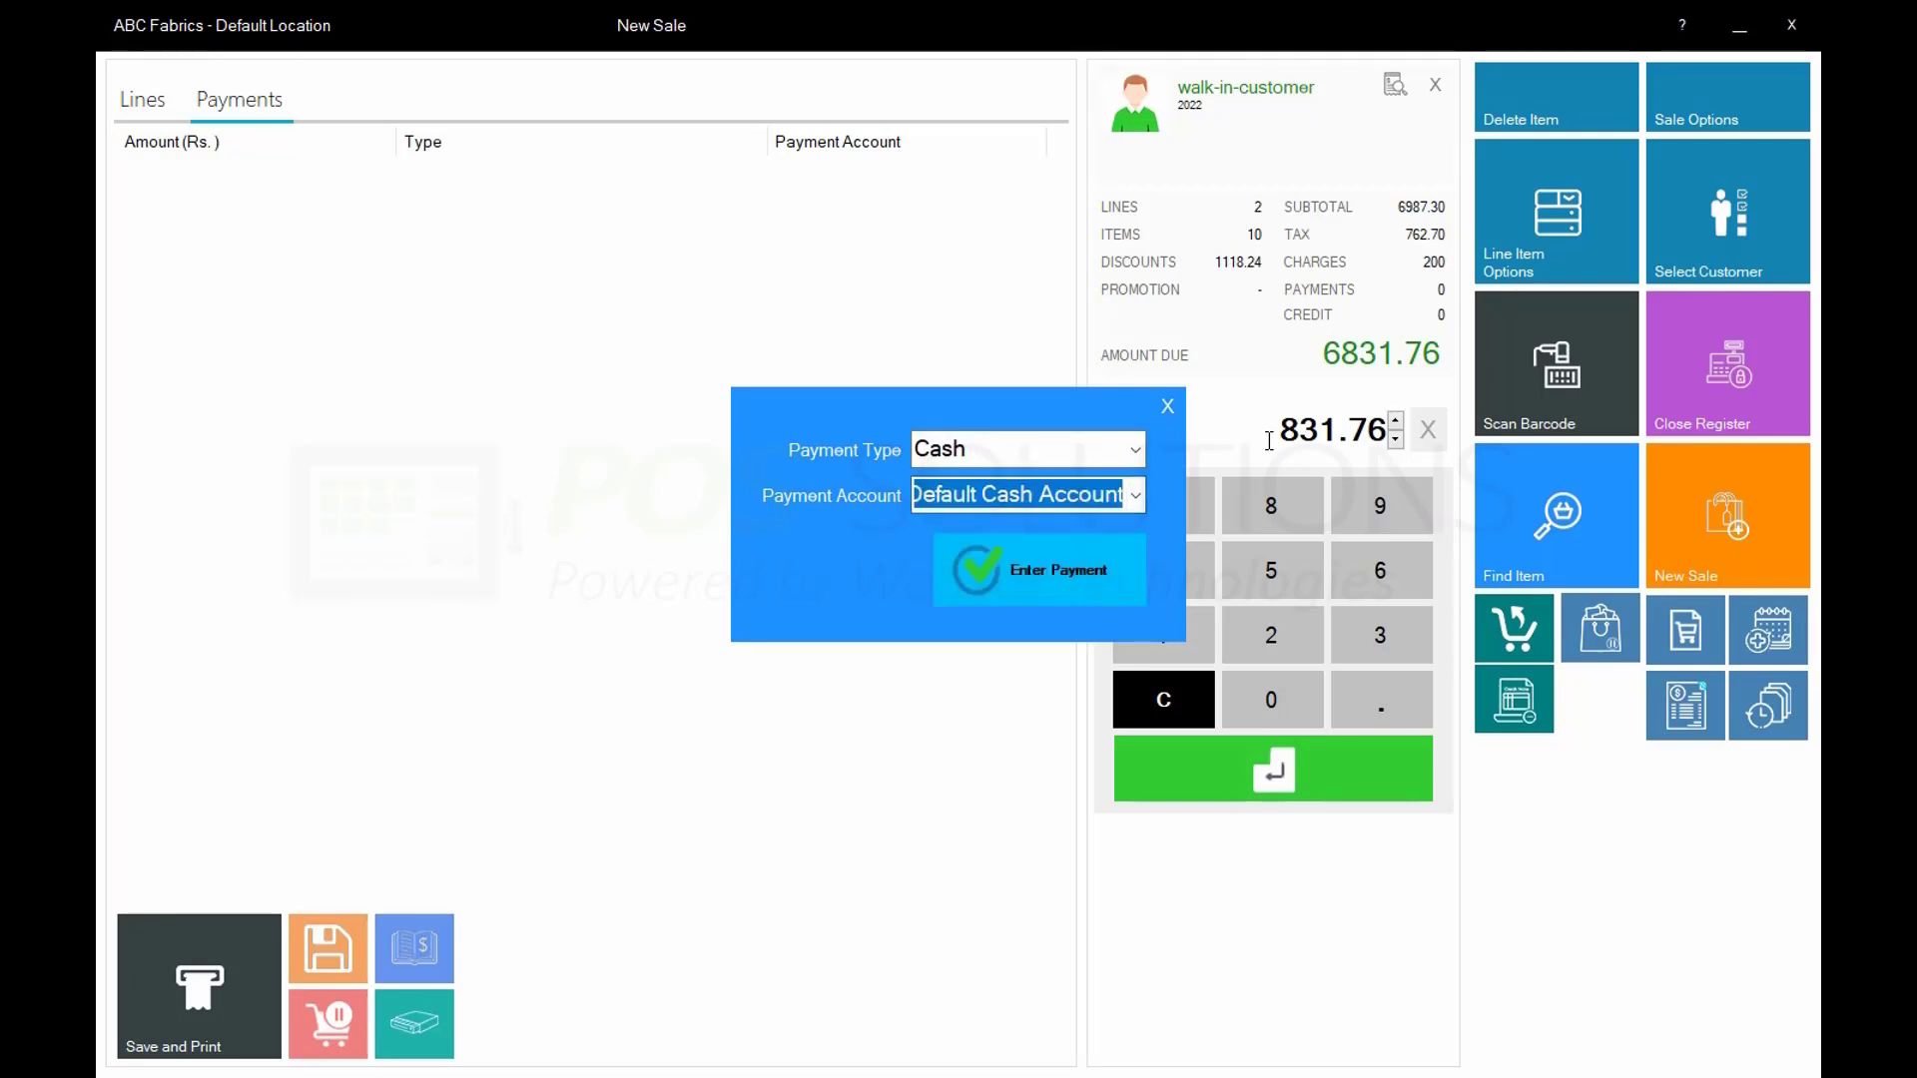
click(1038, 569)
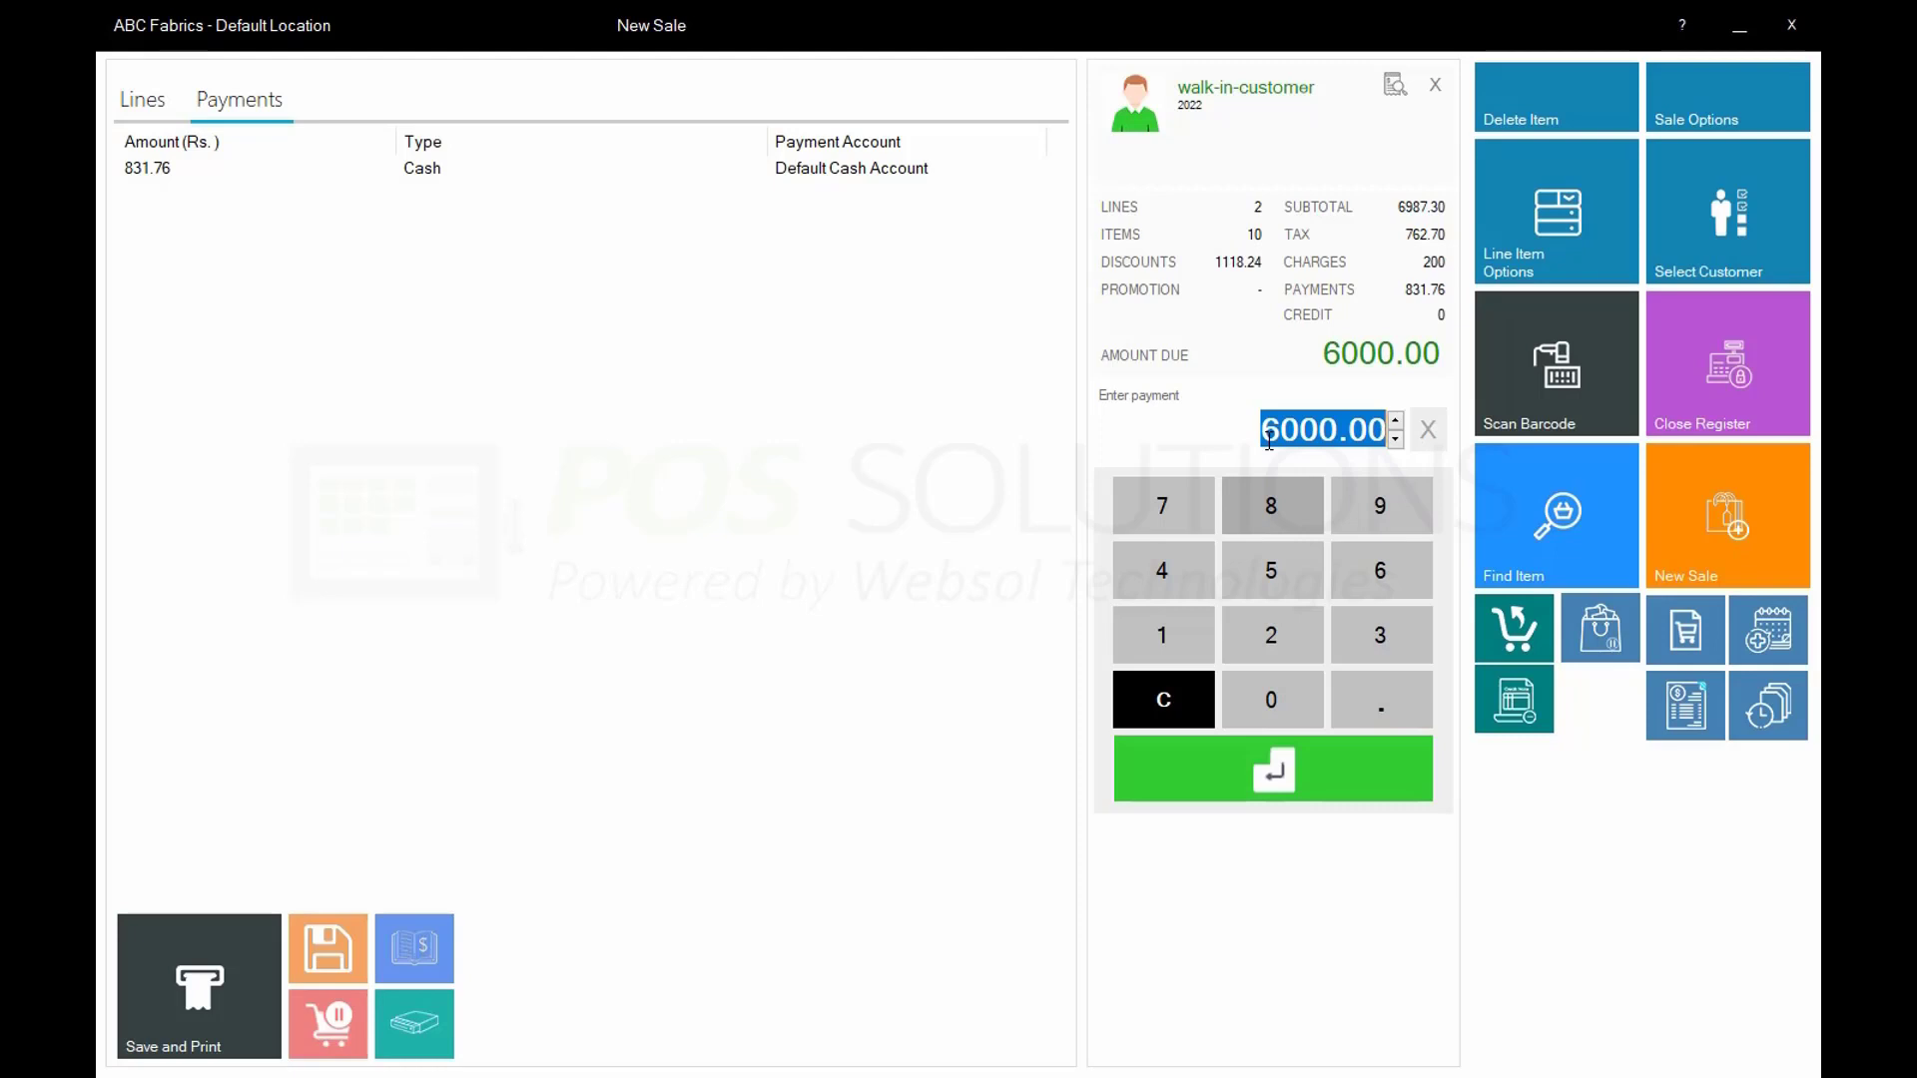
Record the remaining 6000.00 as a Card payment with the payment account set to None
key(Return)
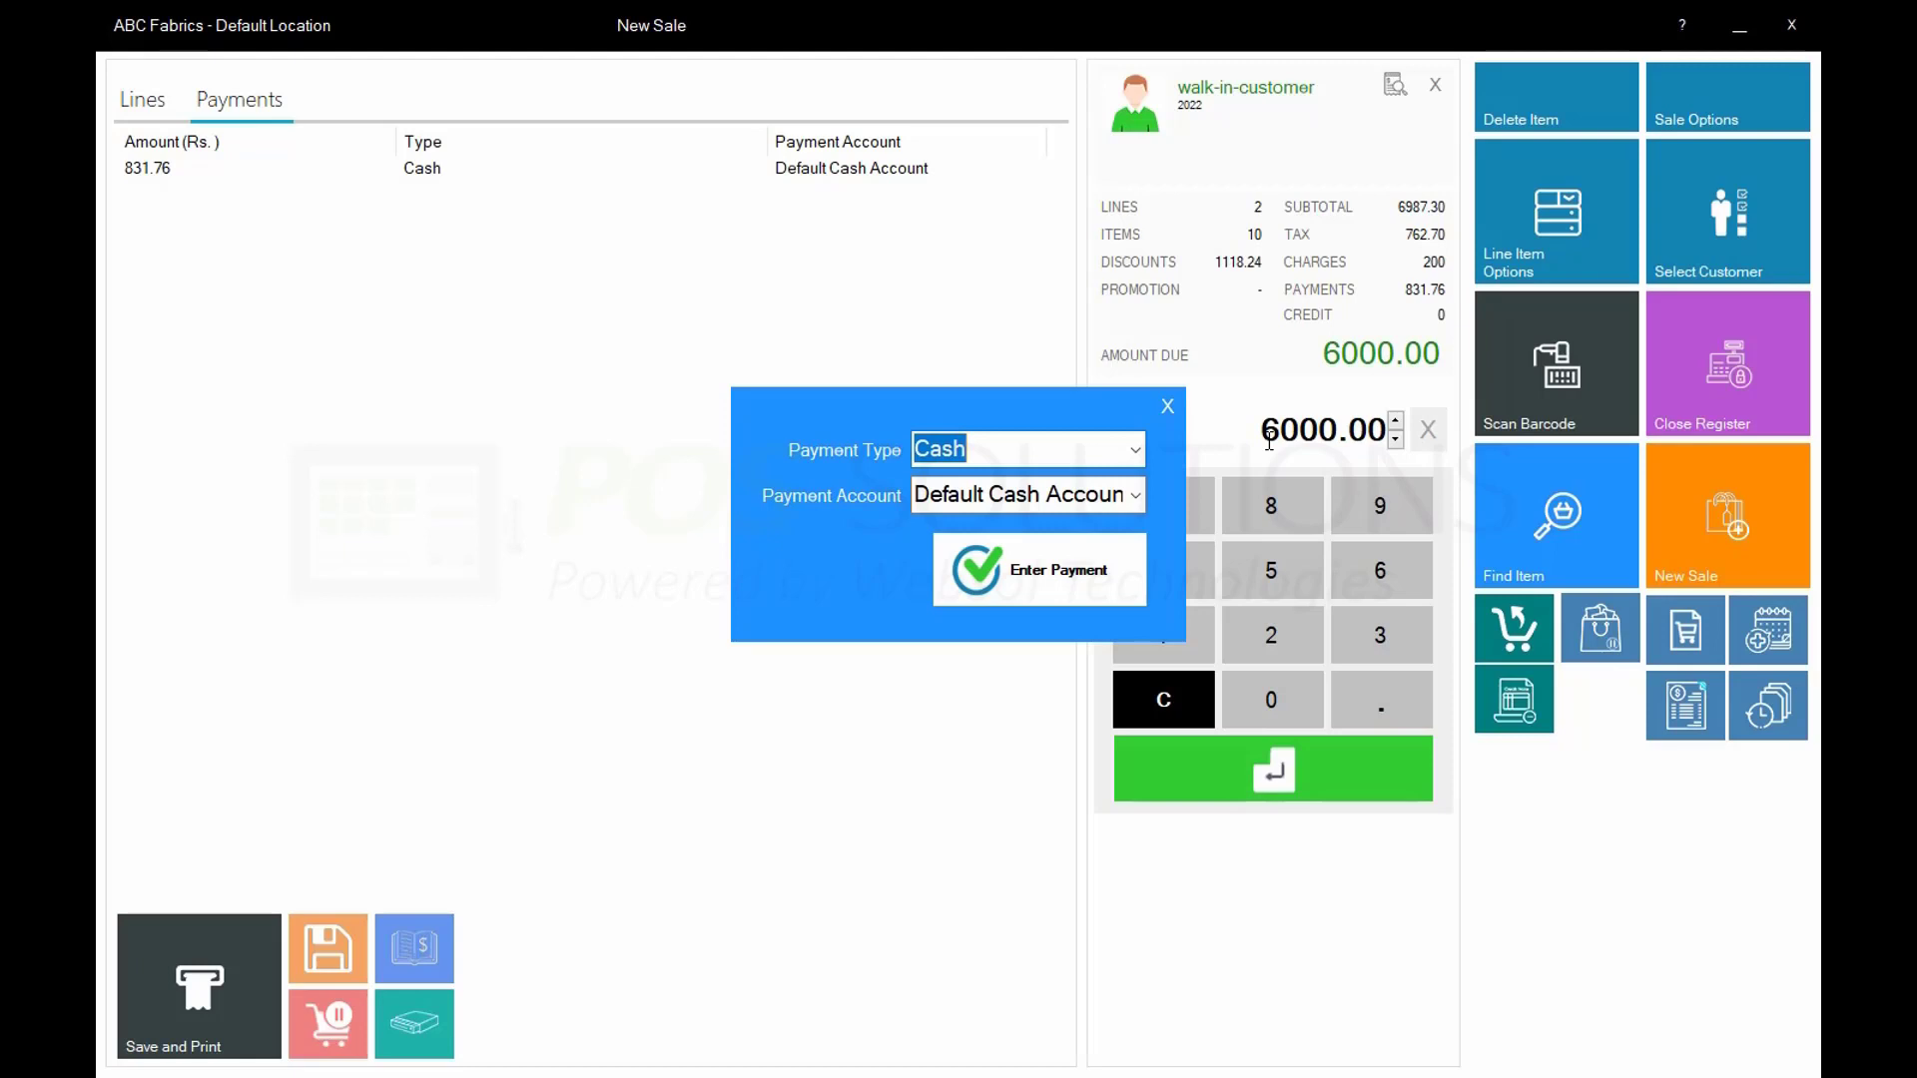
click(1136, 451)
click(1039, 513)
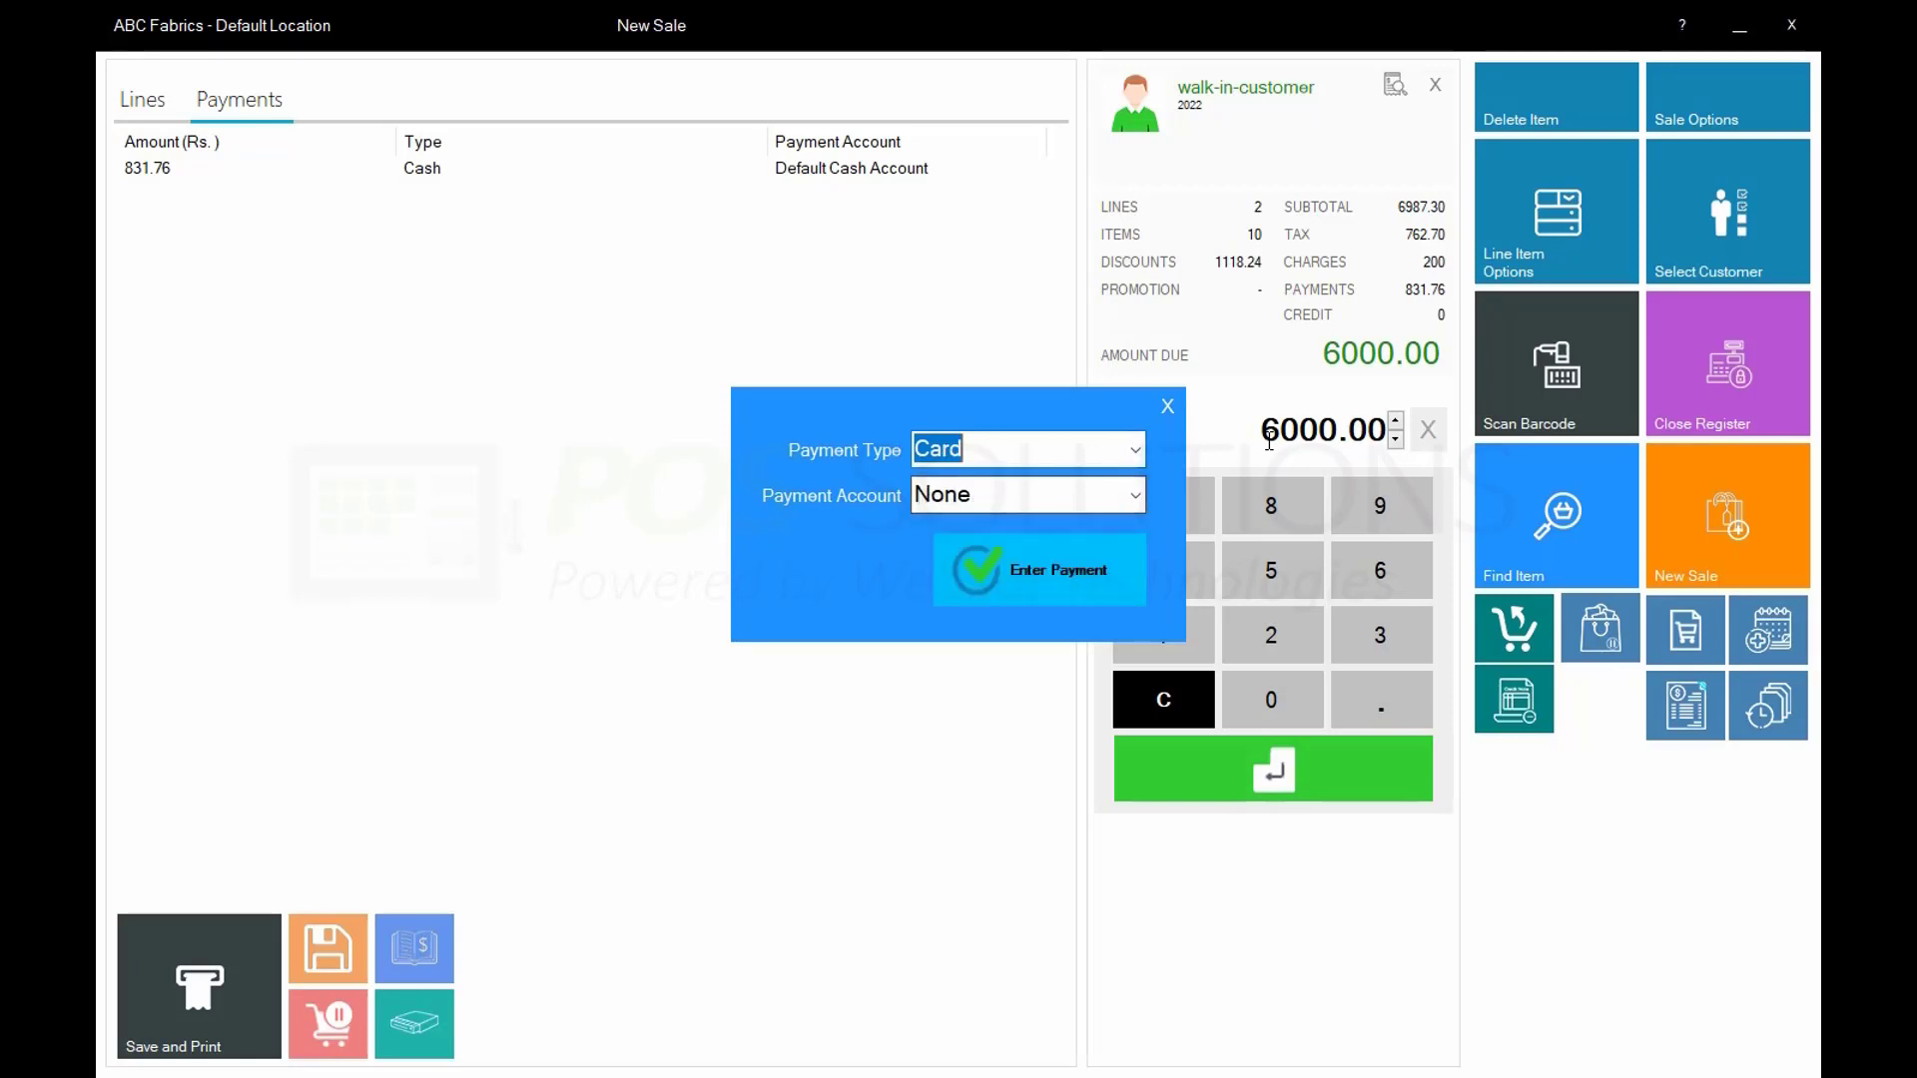
click(1135, 497)
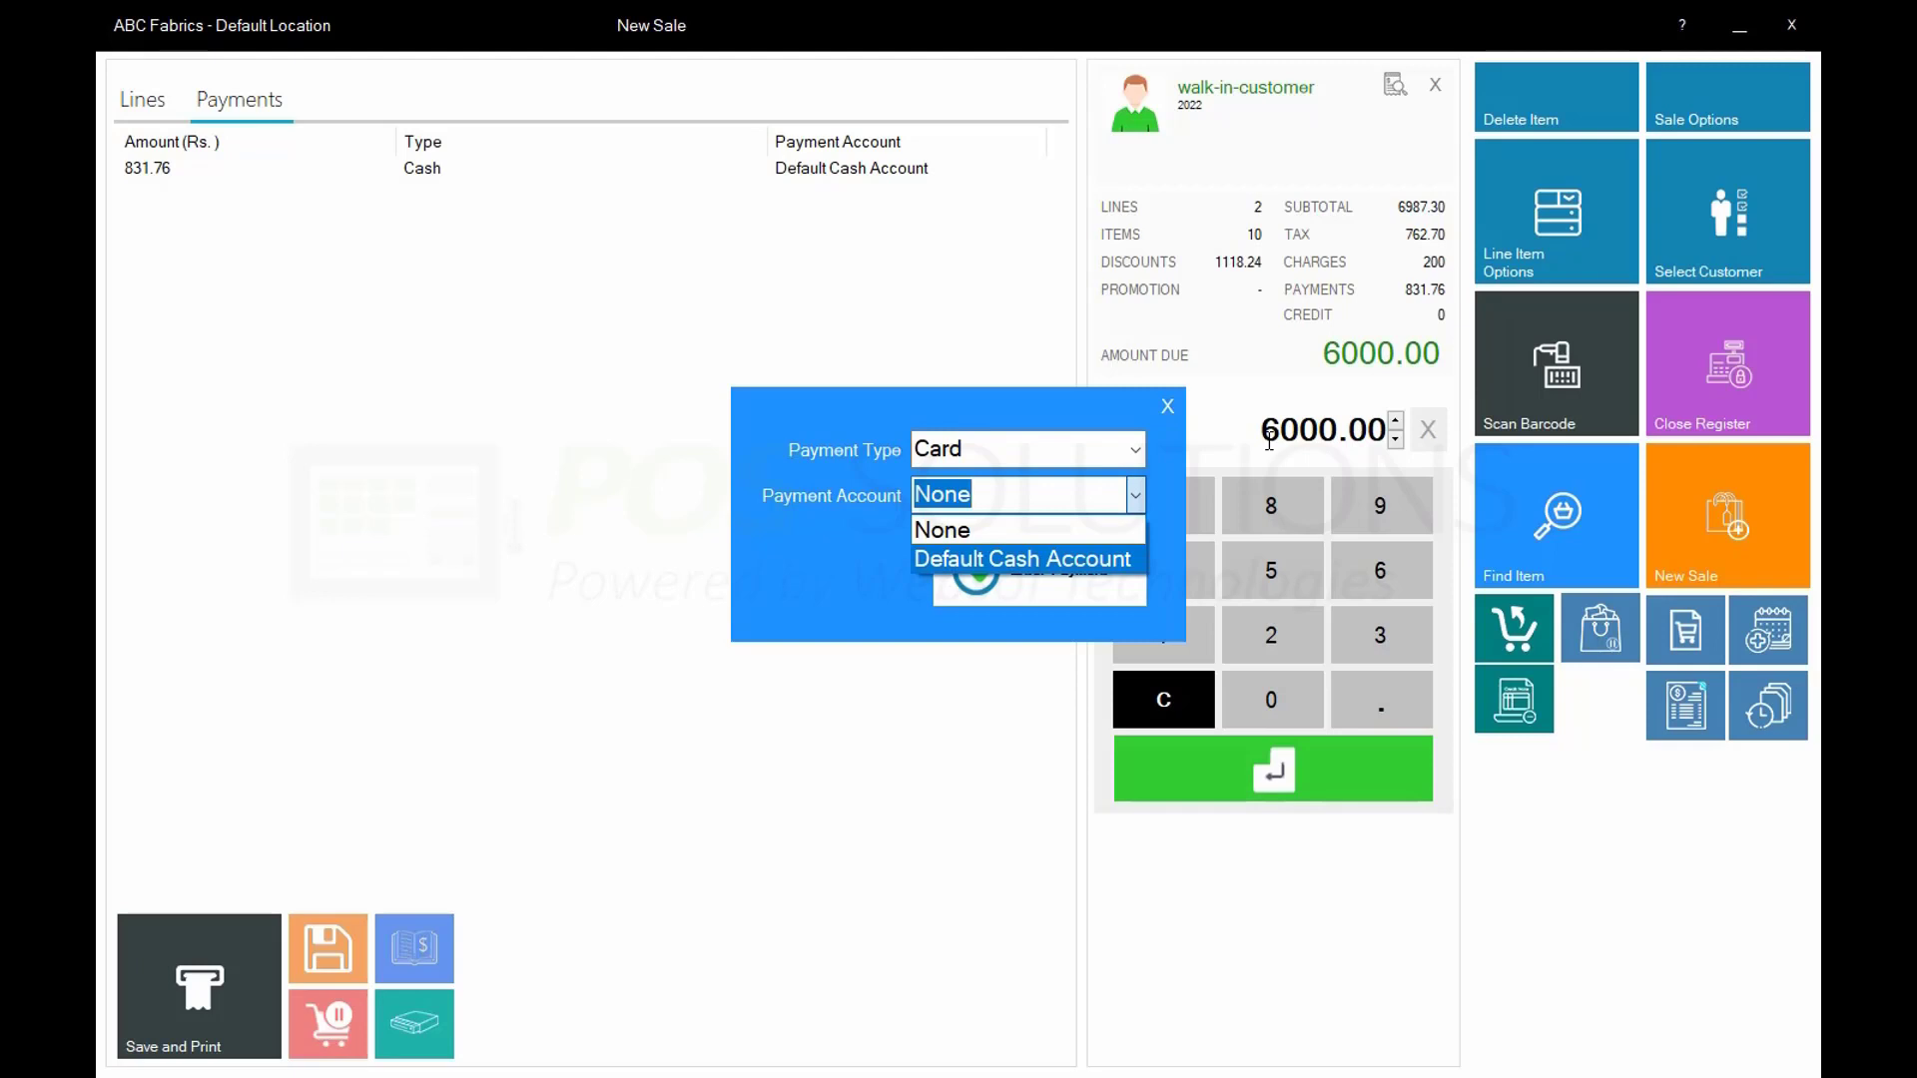
click(1029, 534)
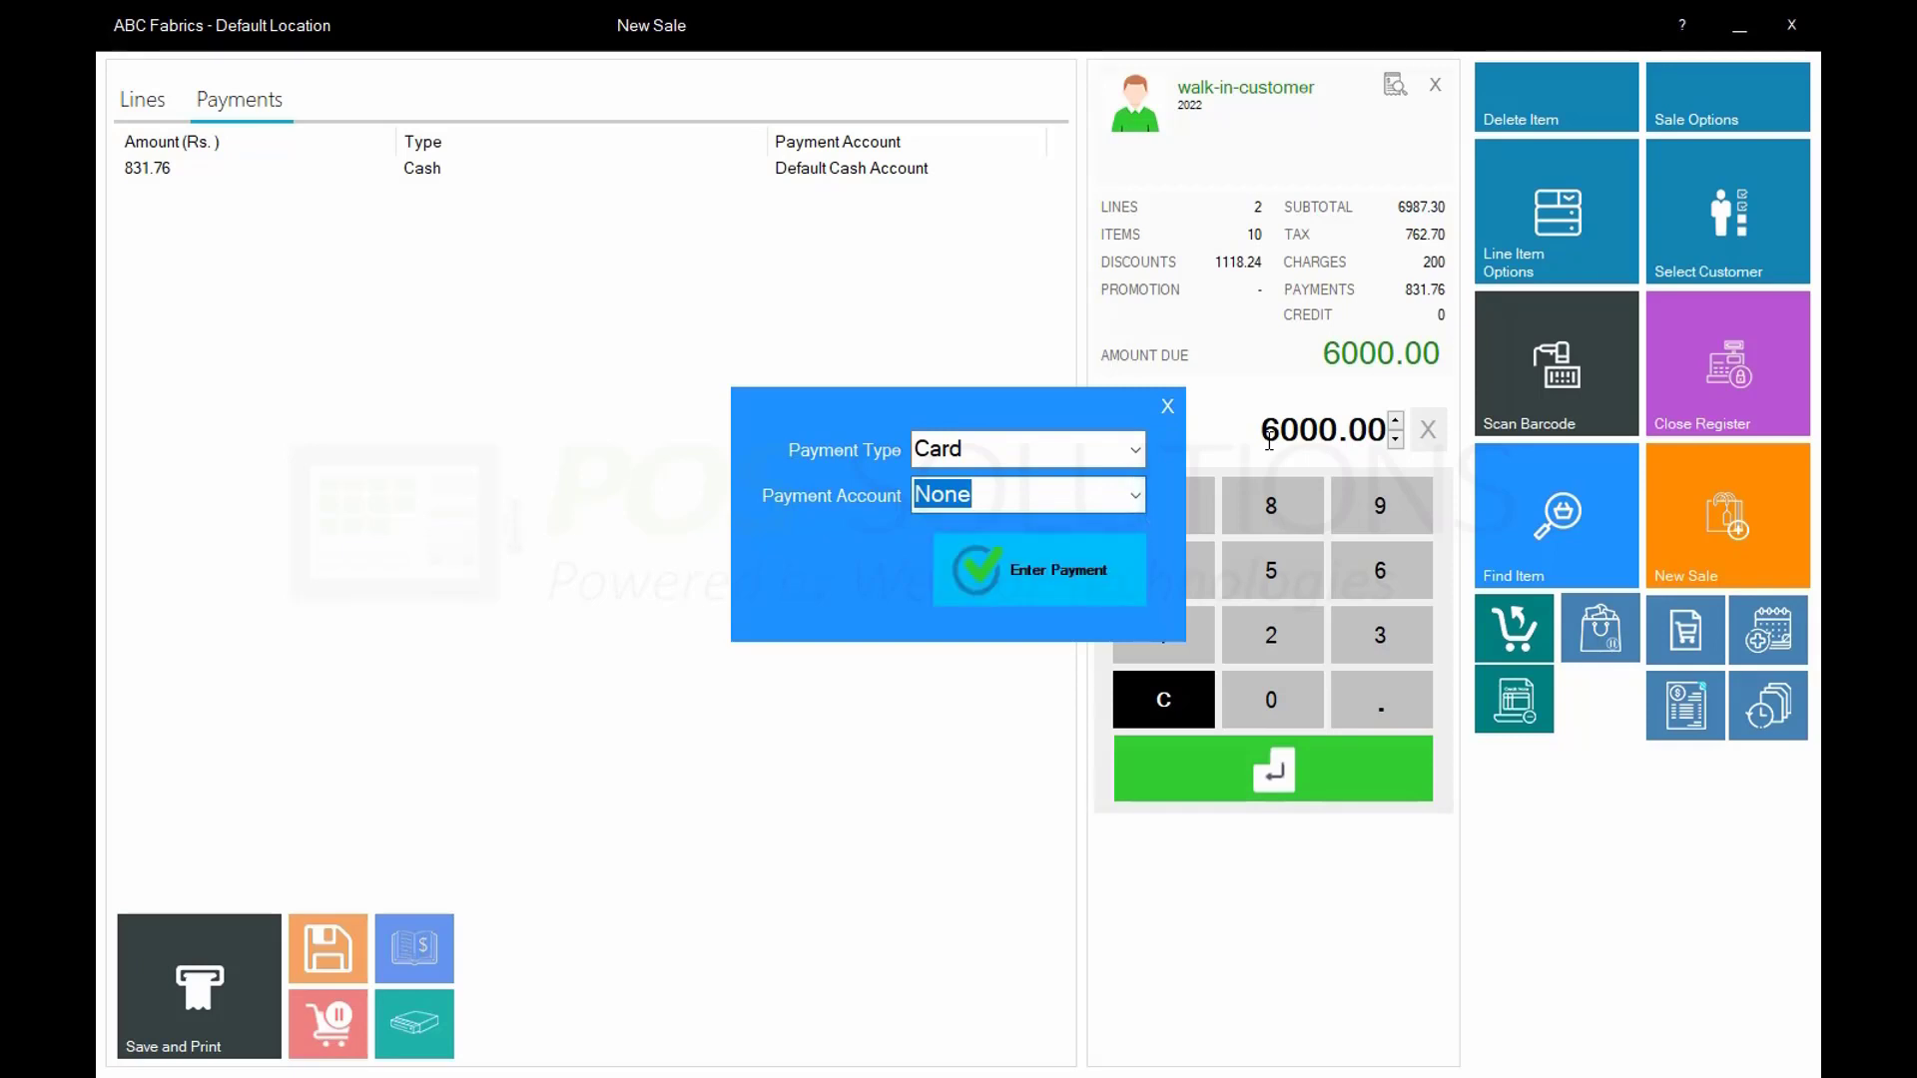
click(1039, 569)
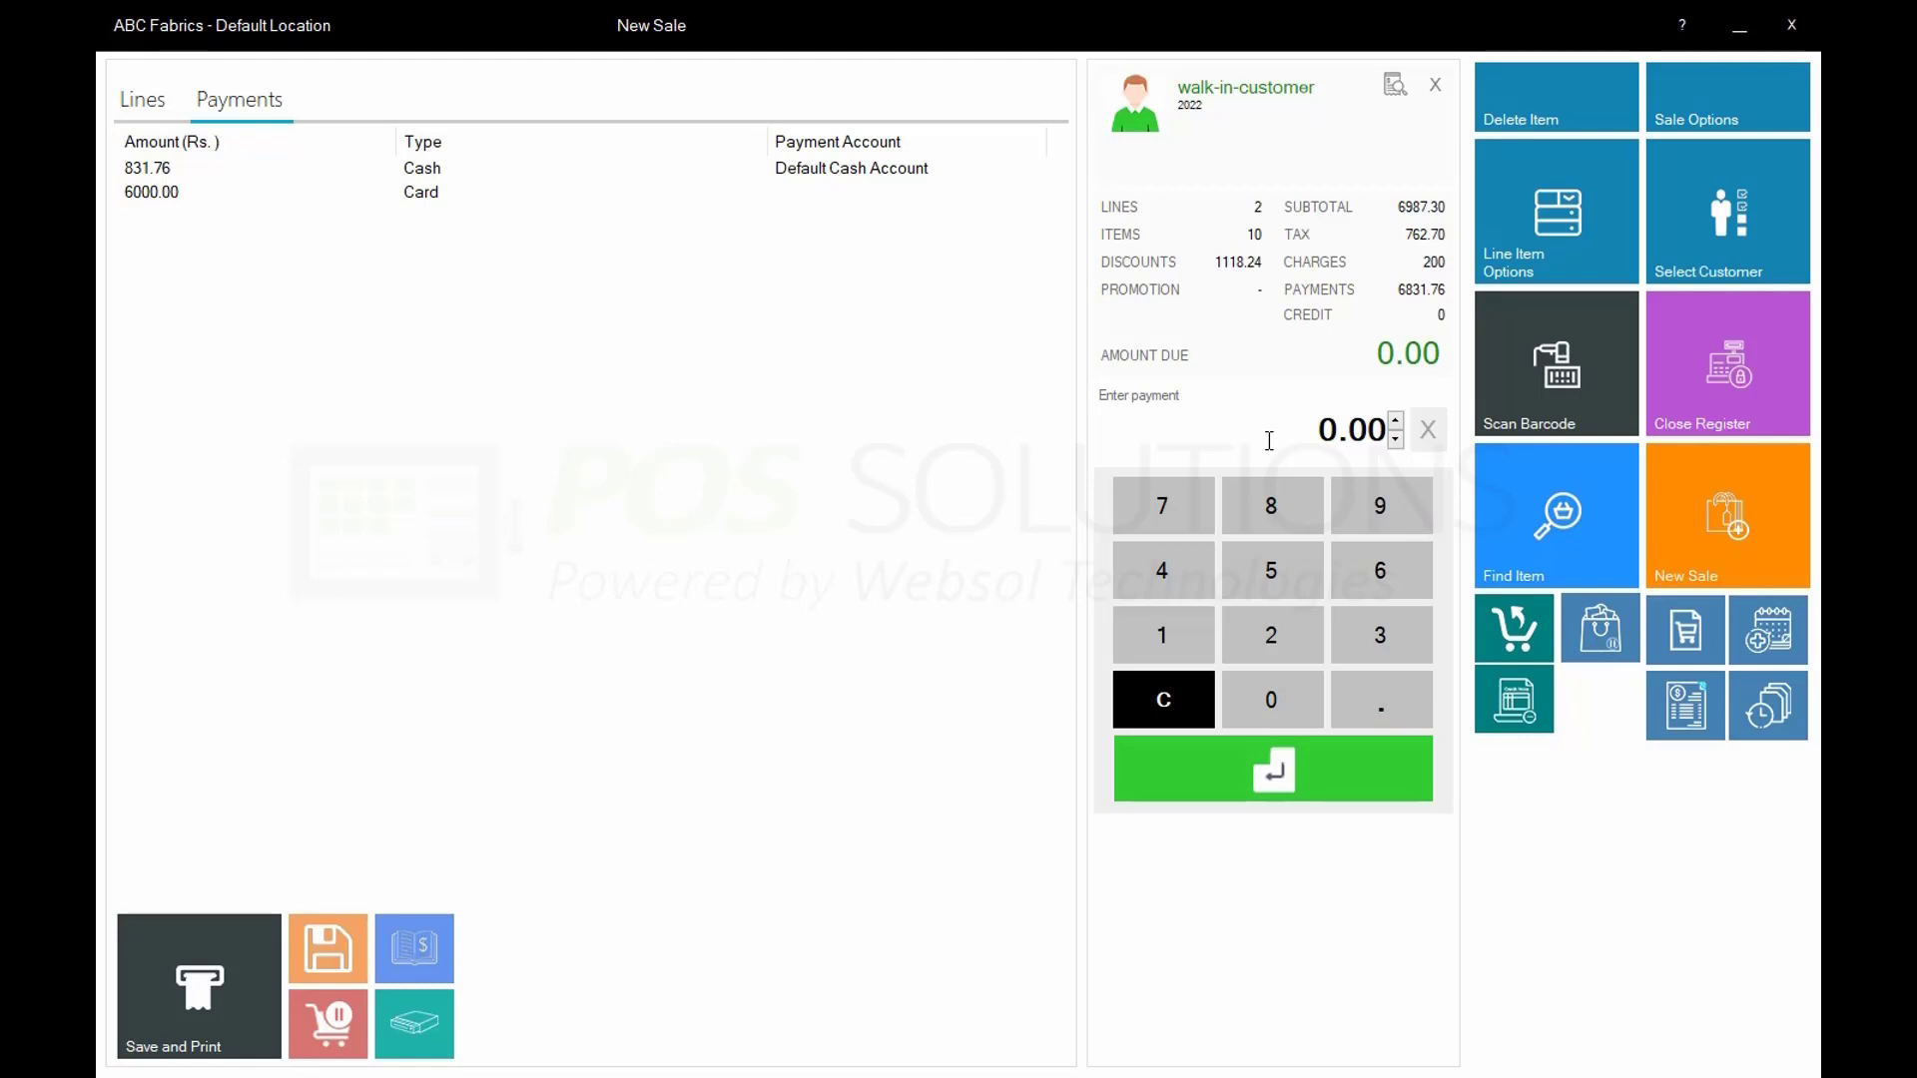
Put the current sale on hold and recall the walk-in-customer sale from the holding sales list
key(ctrl+h)
key(Return)
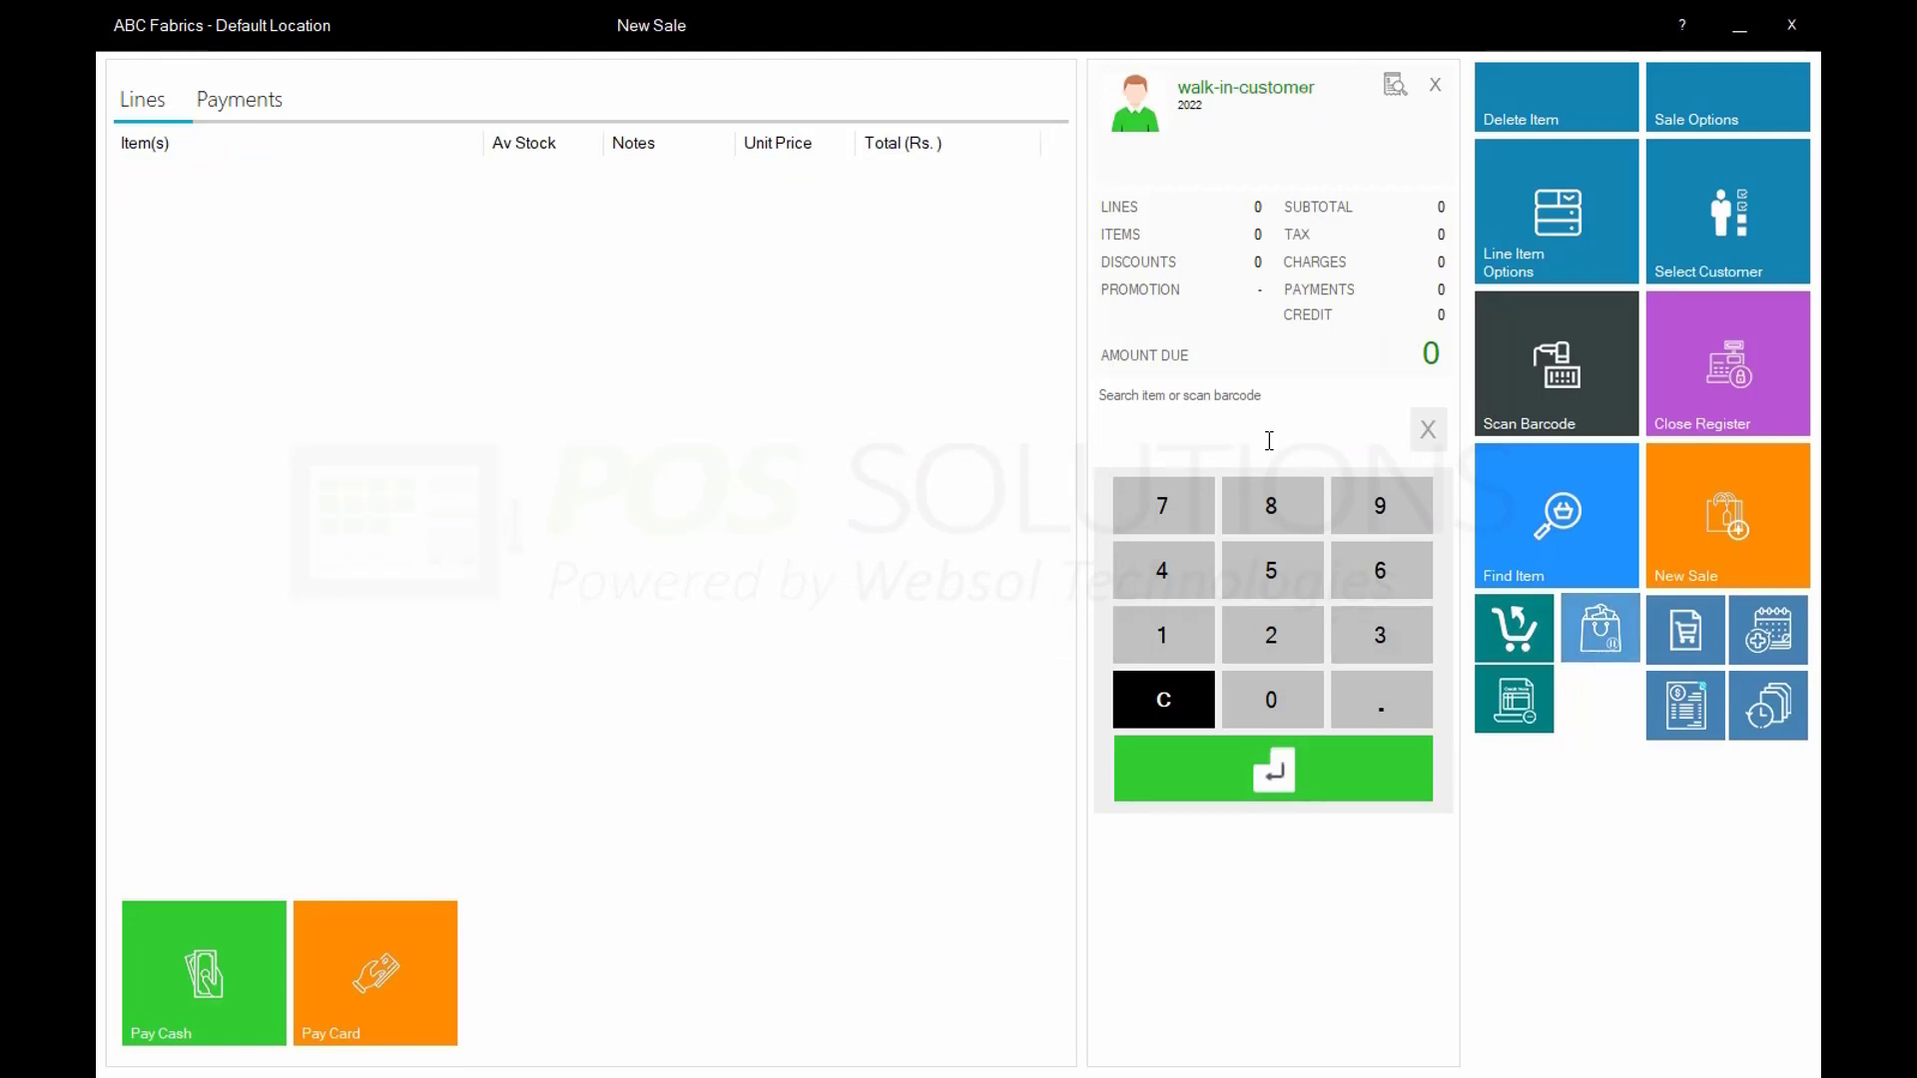
click(1601, 629)
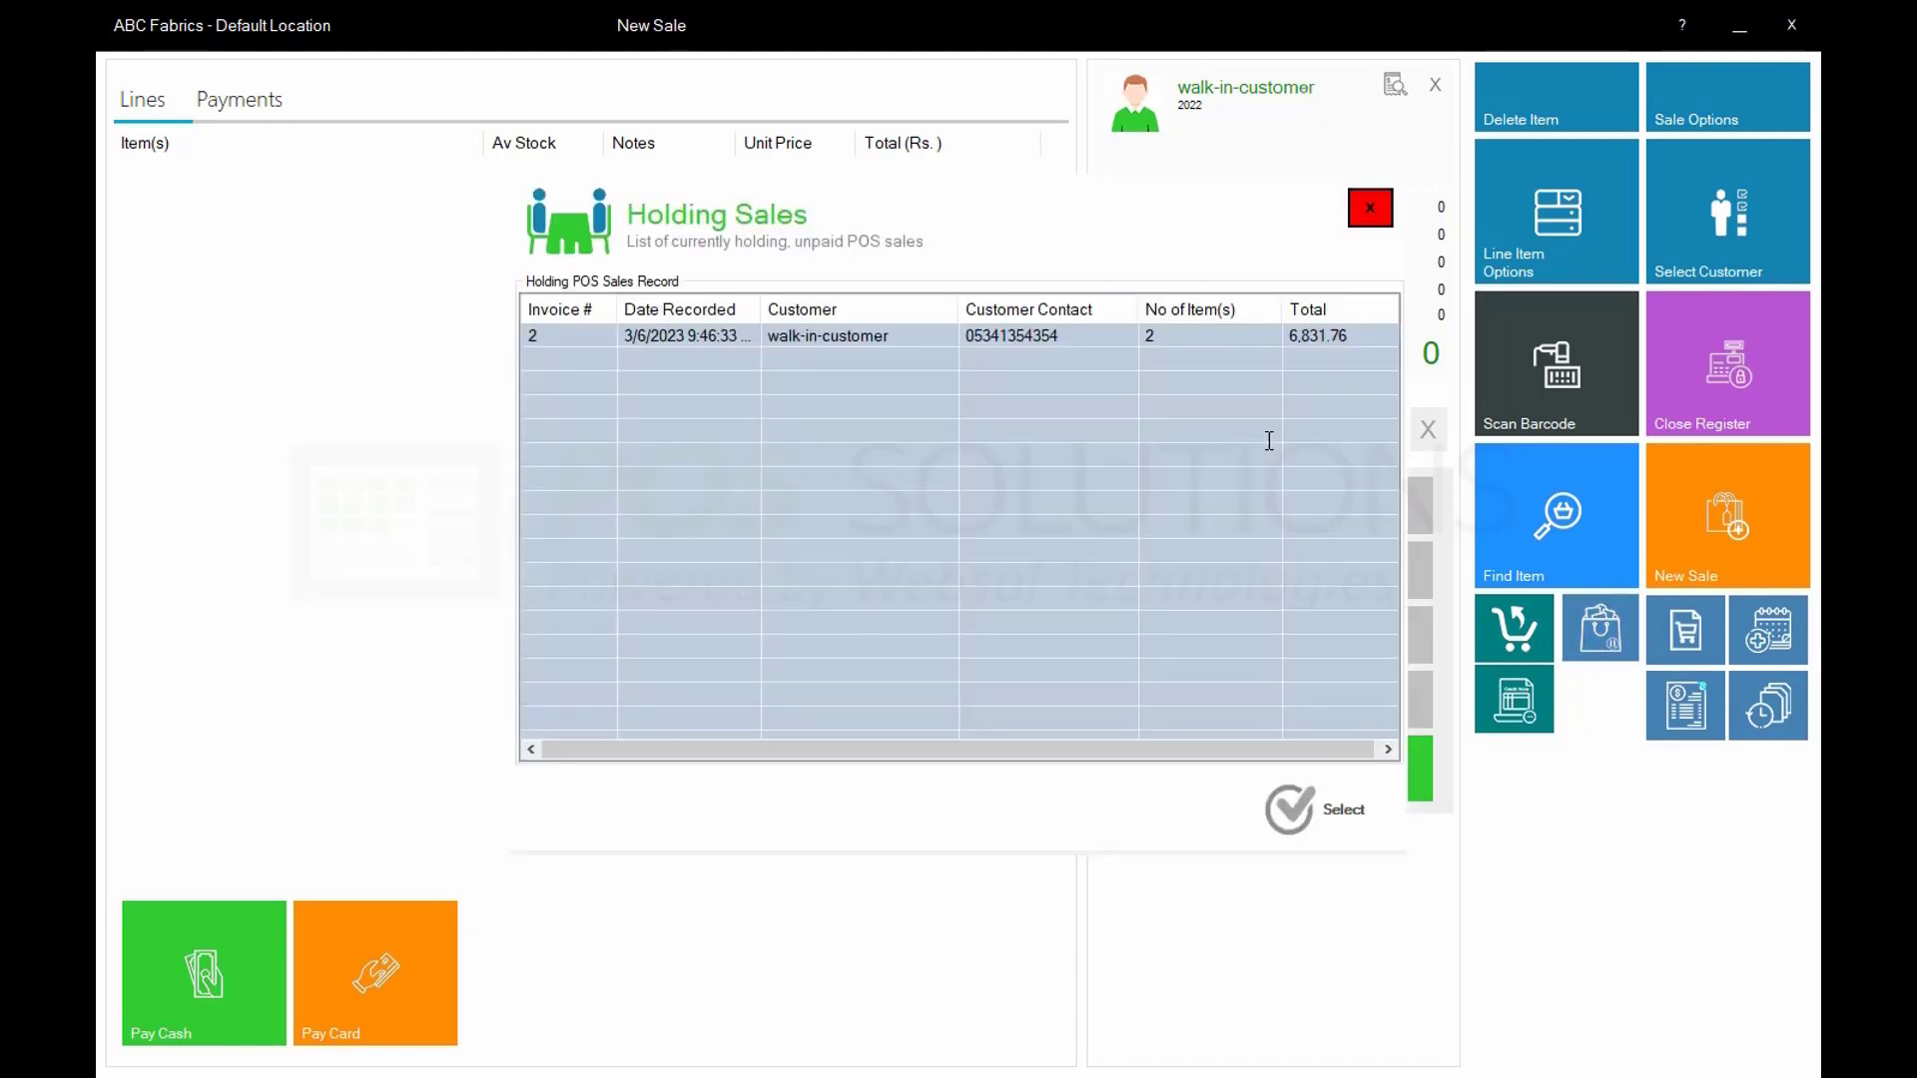
double_click(859, 337)
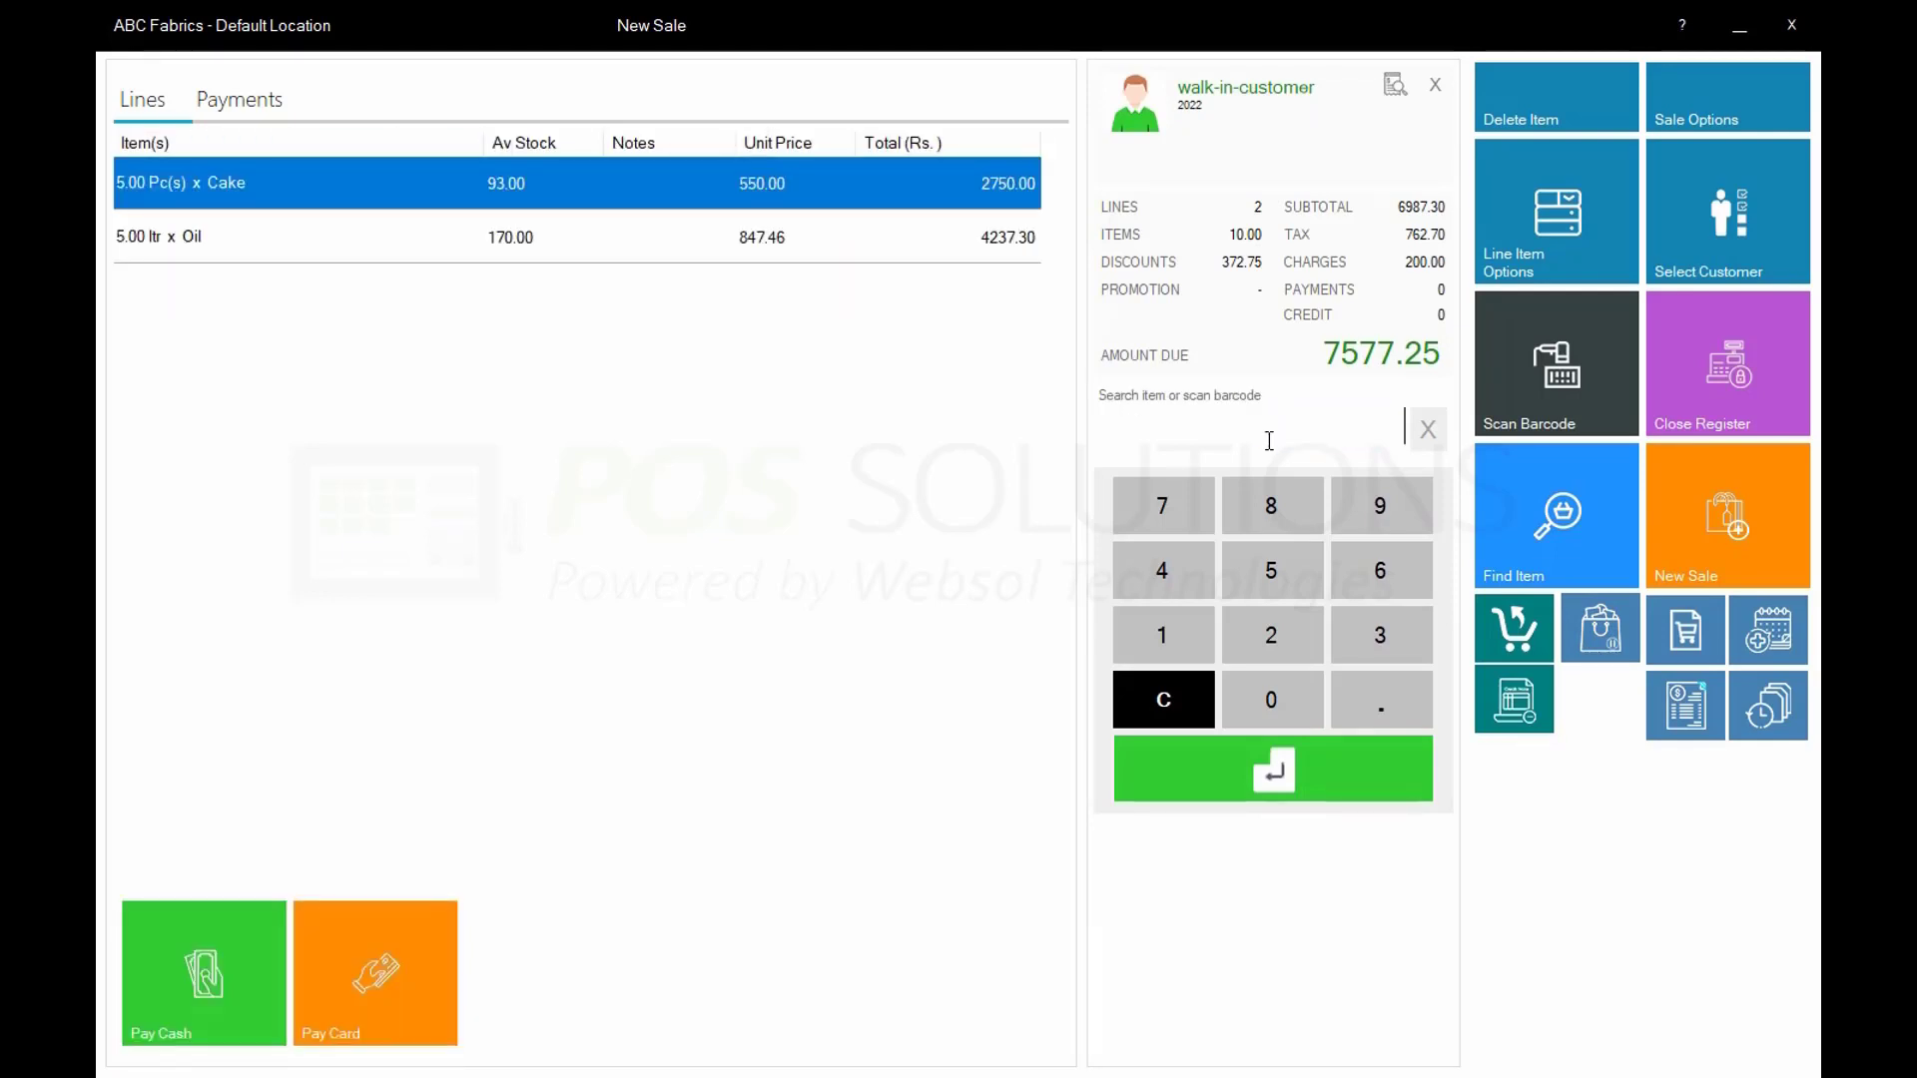
Record the recalled sale's full 7577.25 as Cash to the Default Cash Account and save the sale without printing
click(239, 100)
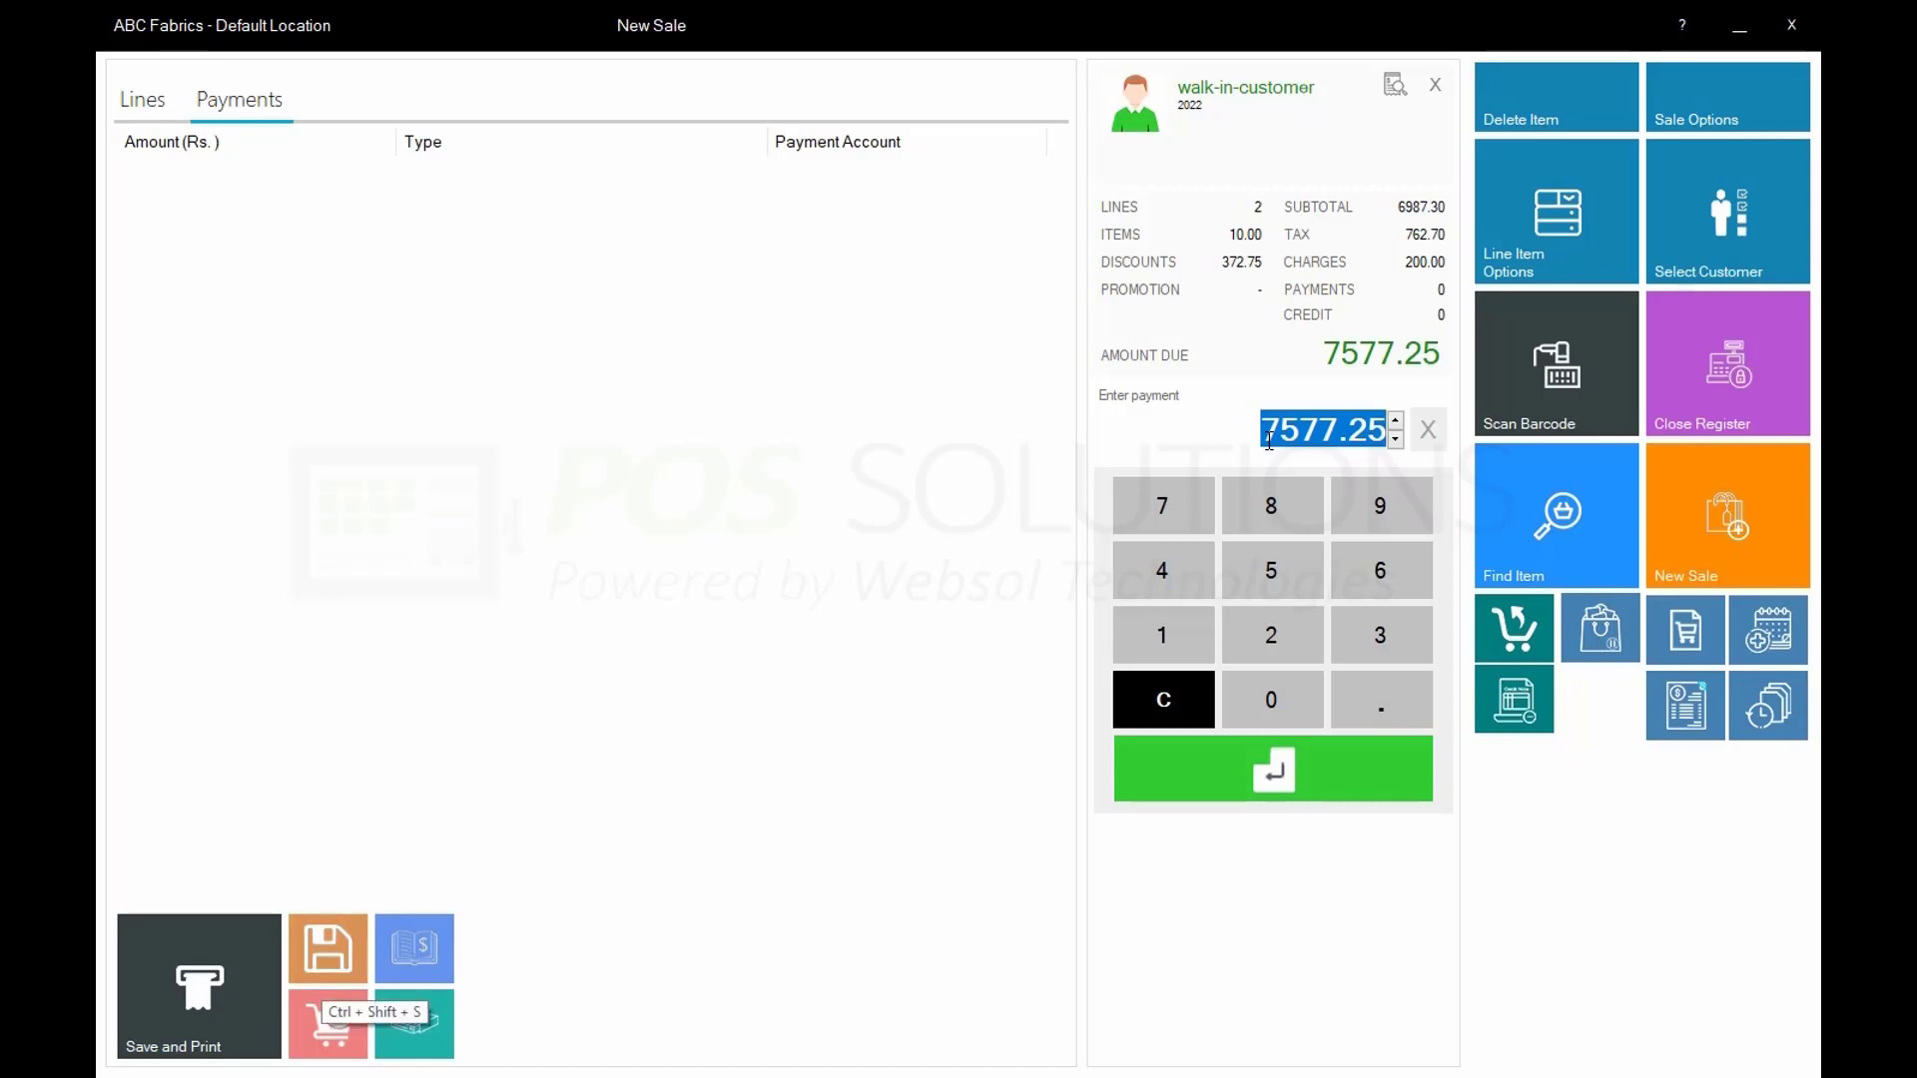
click(328, 948)
key(Return)
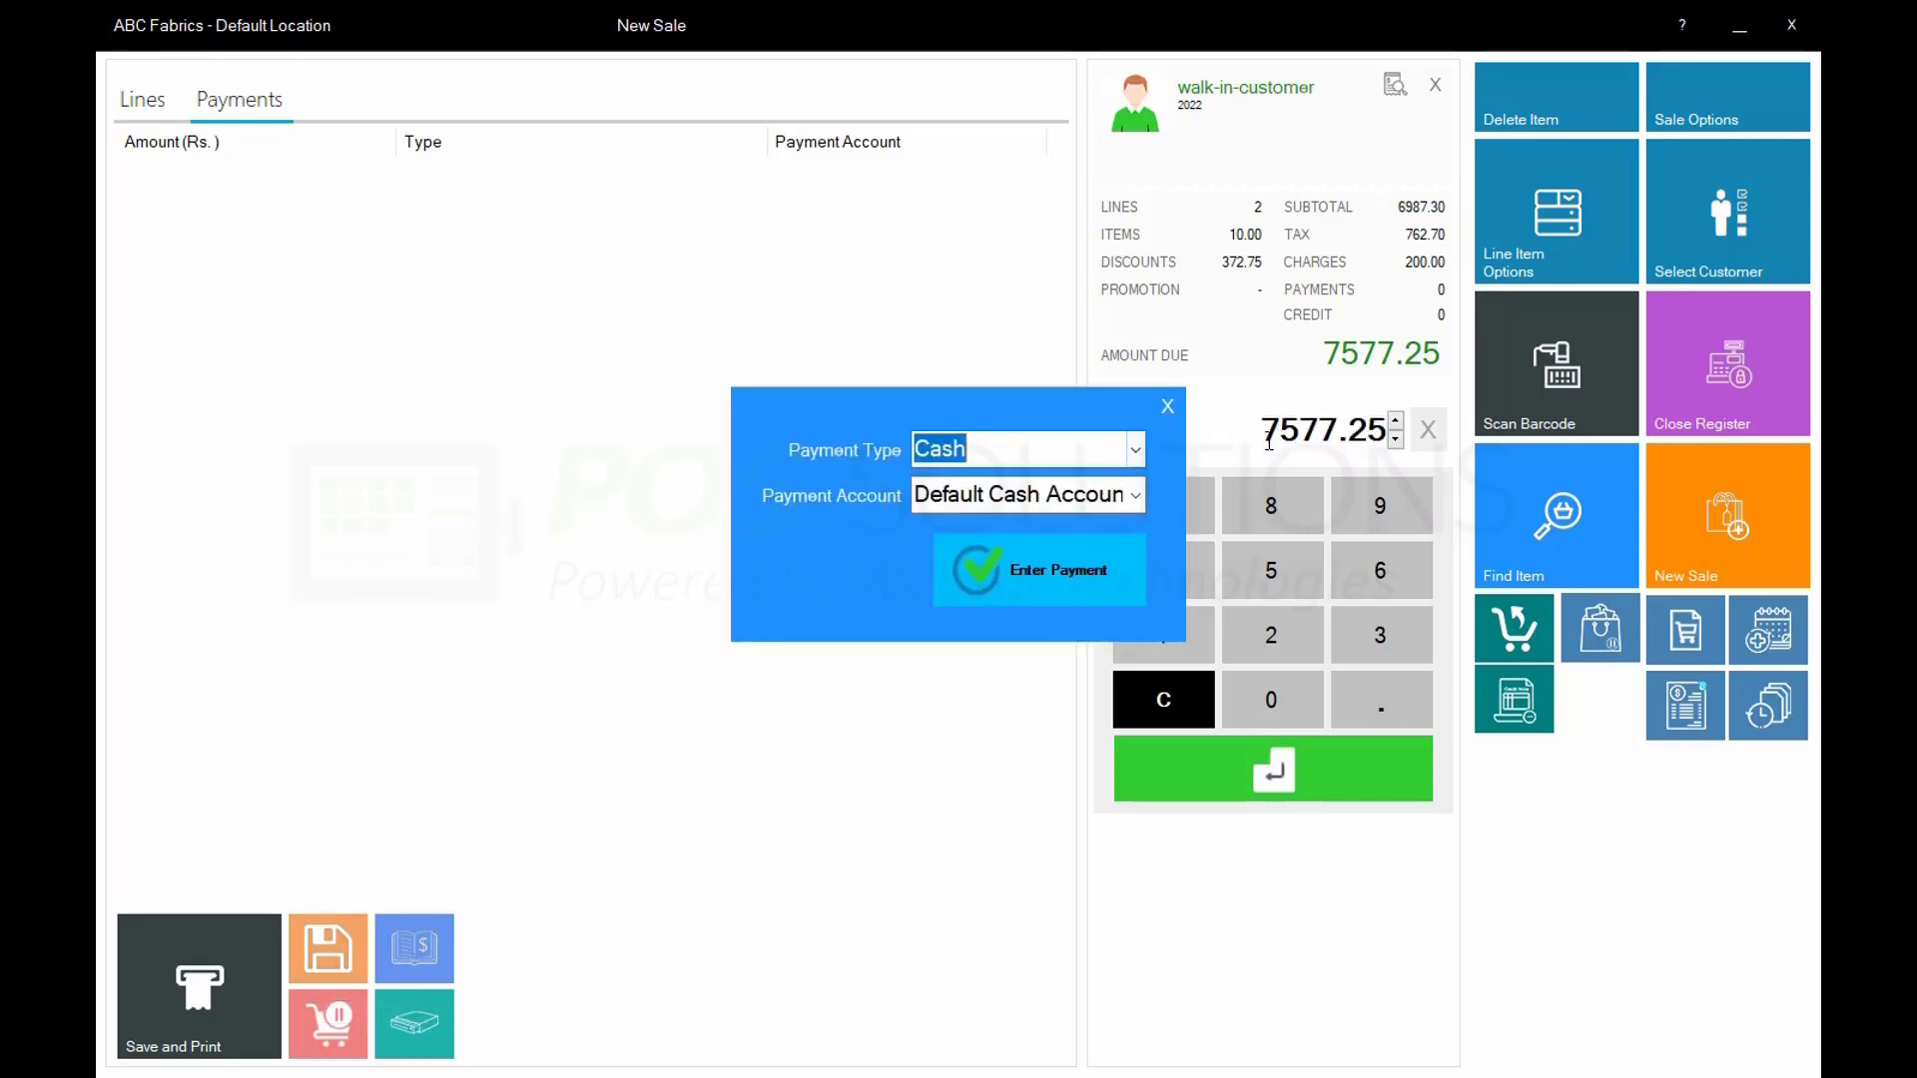
click(327, 948)
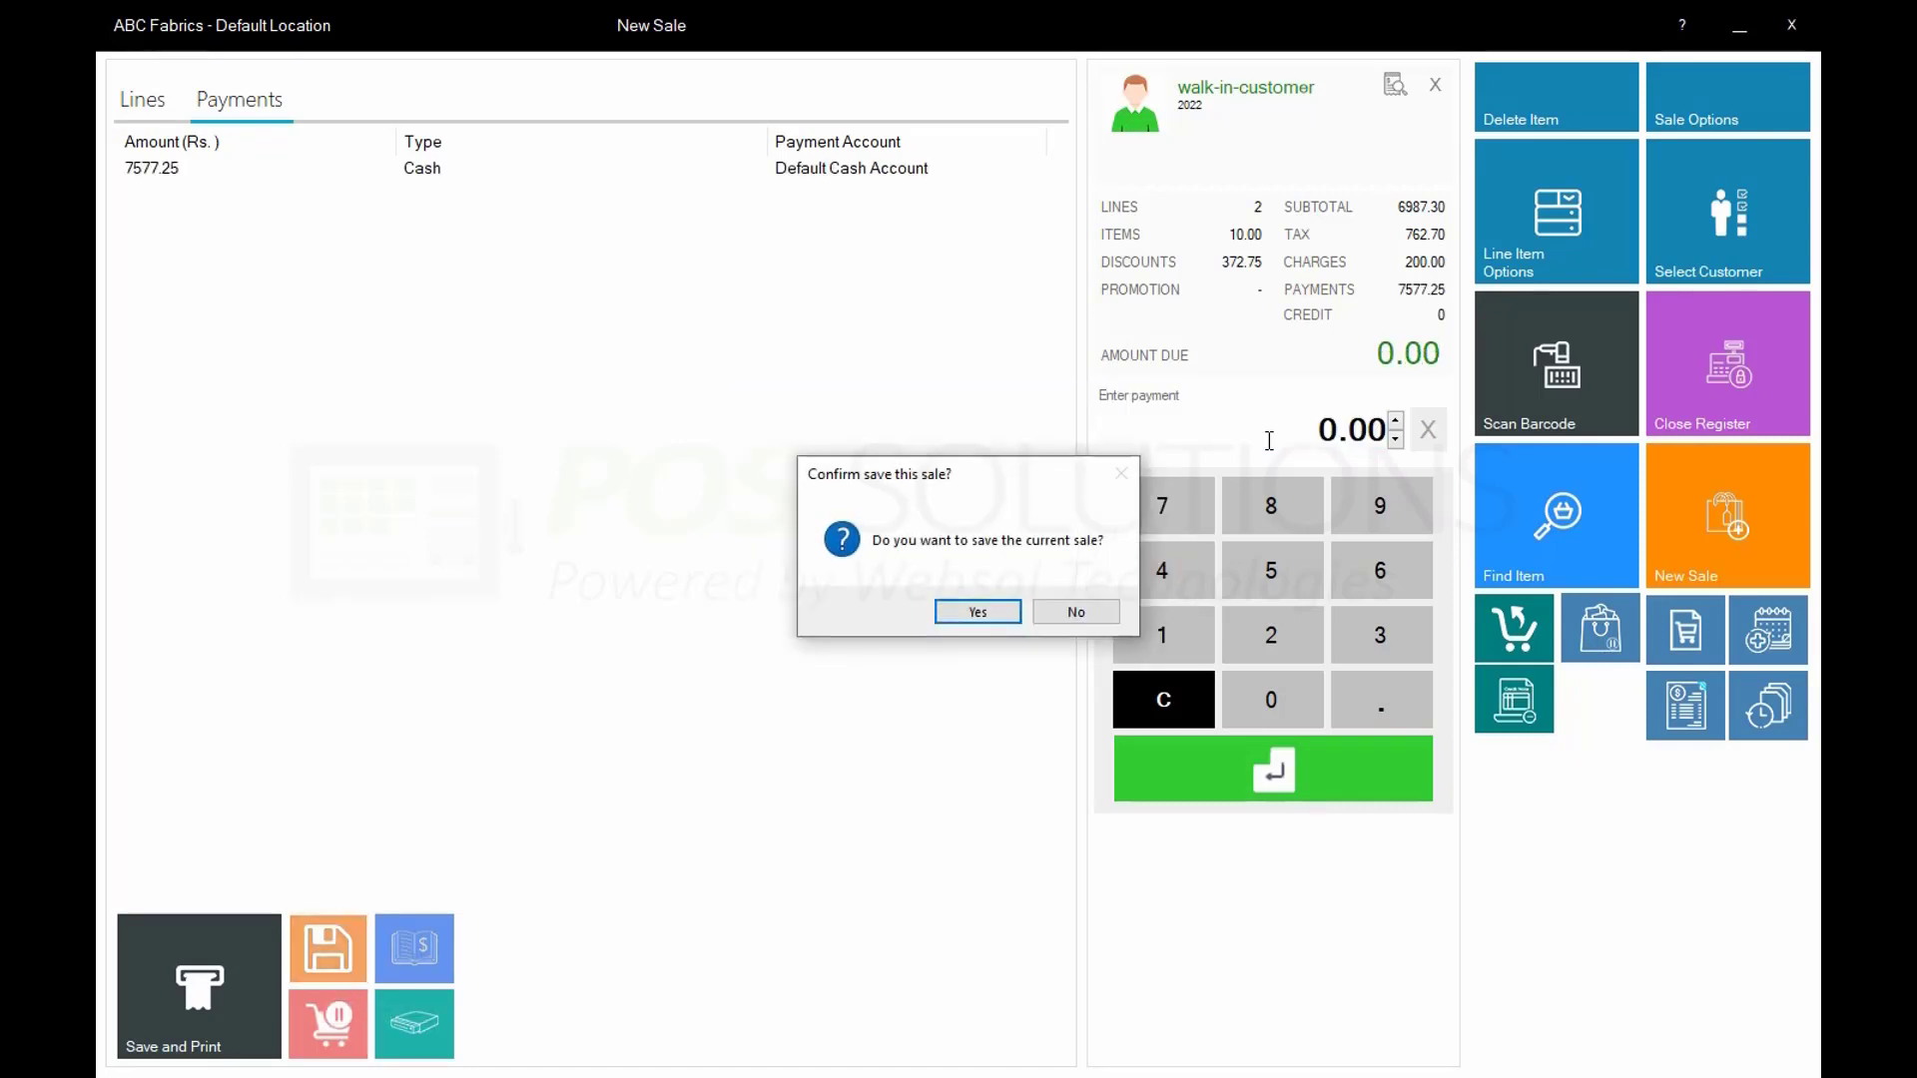
click(978, 611)
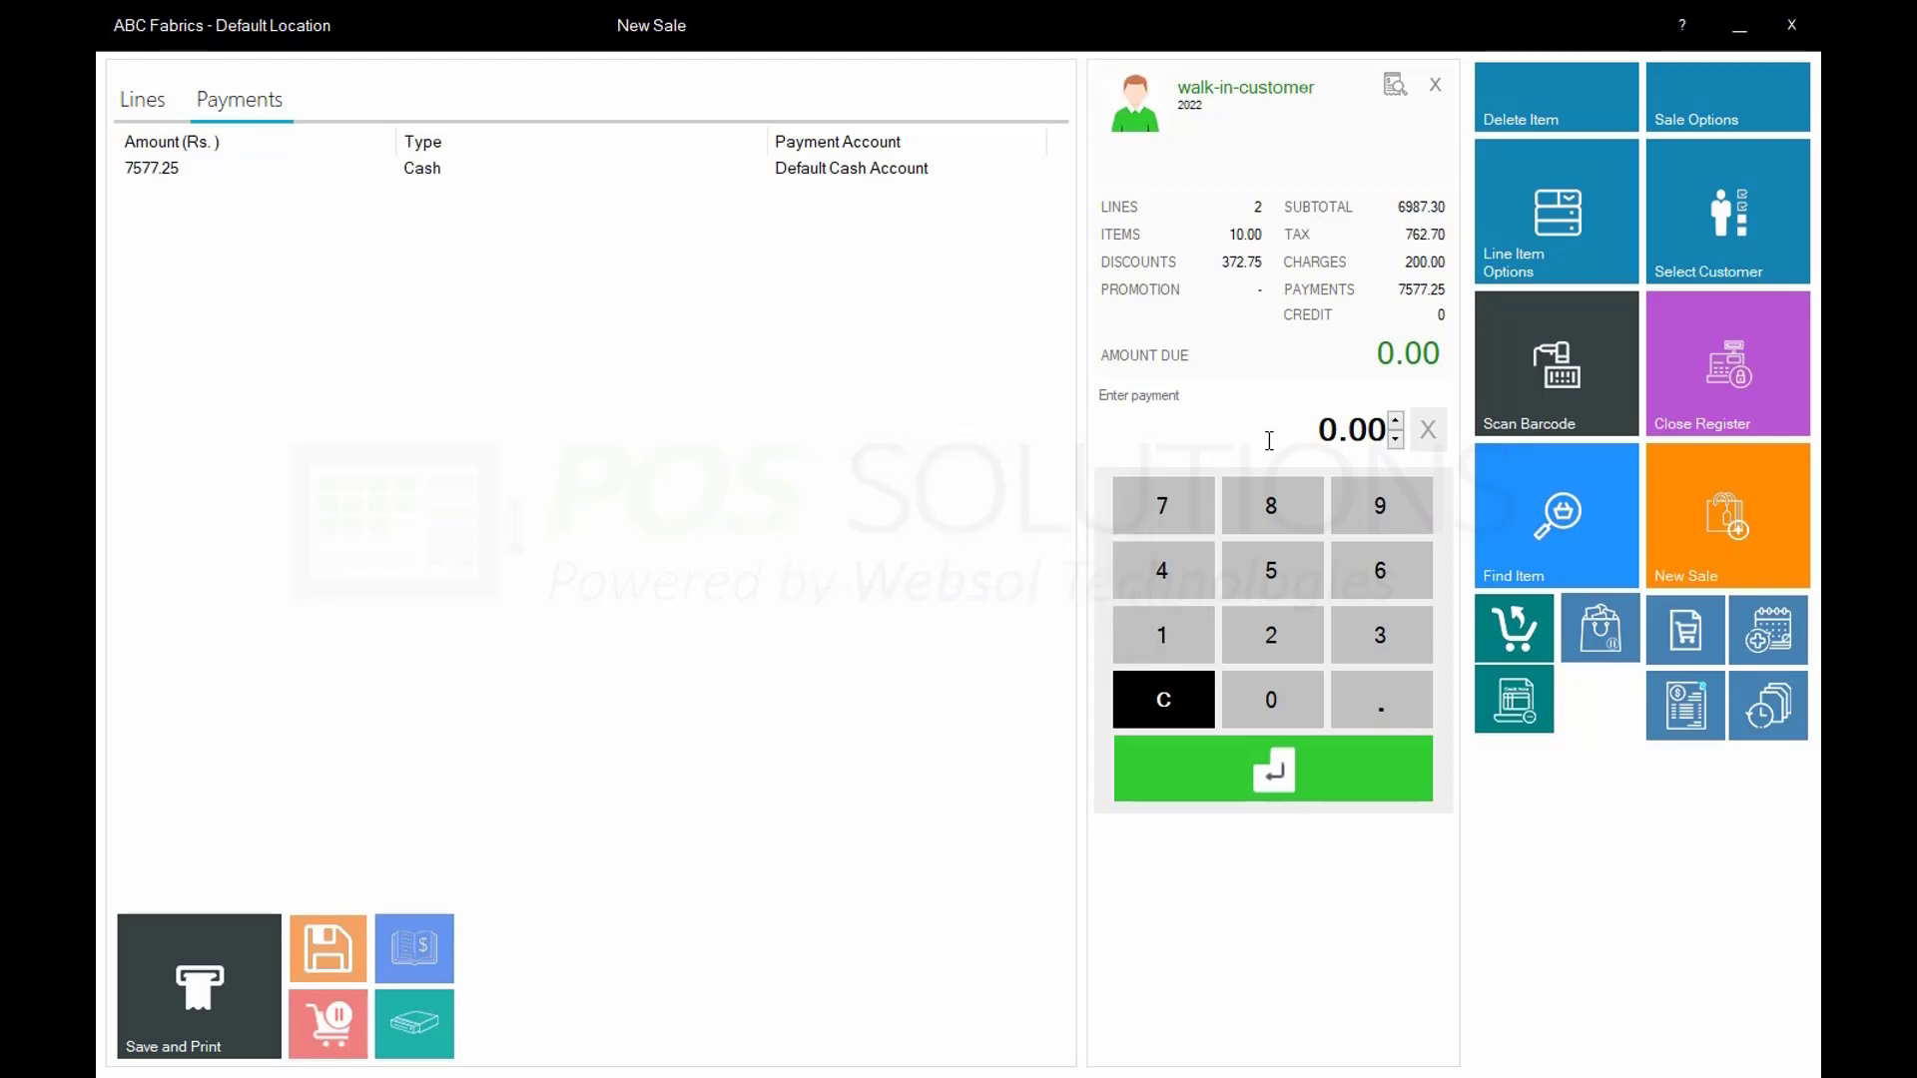
key(Return)
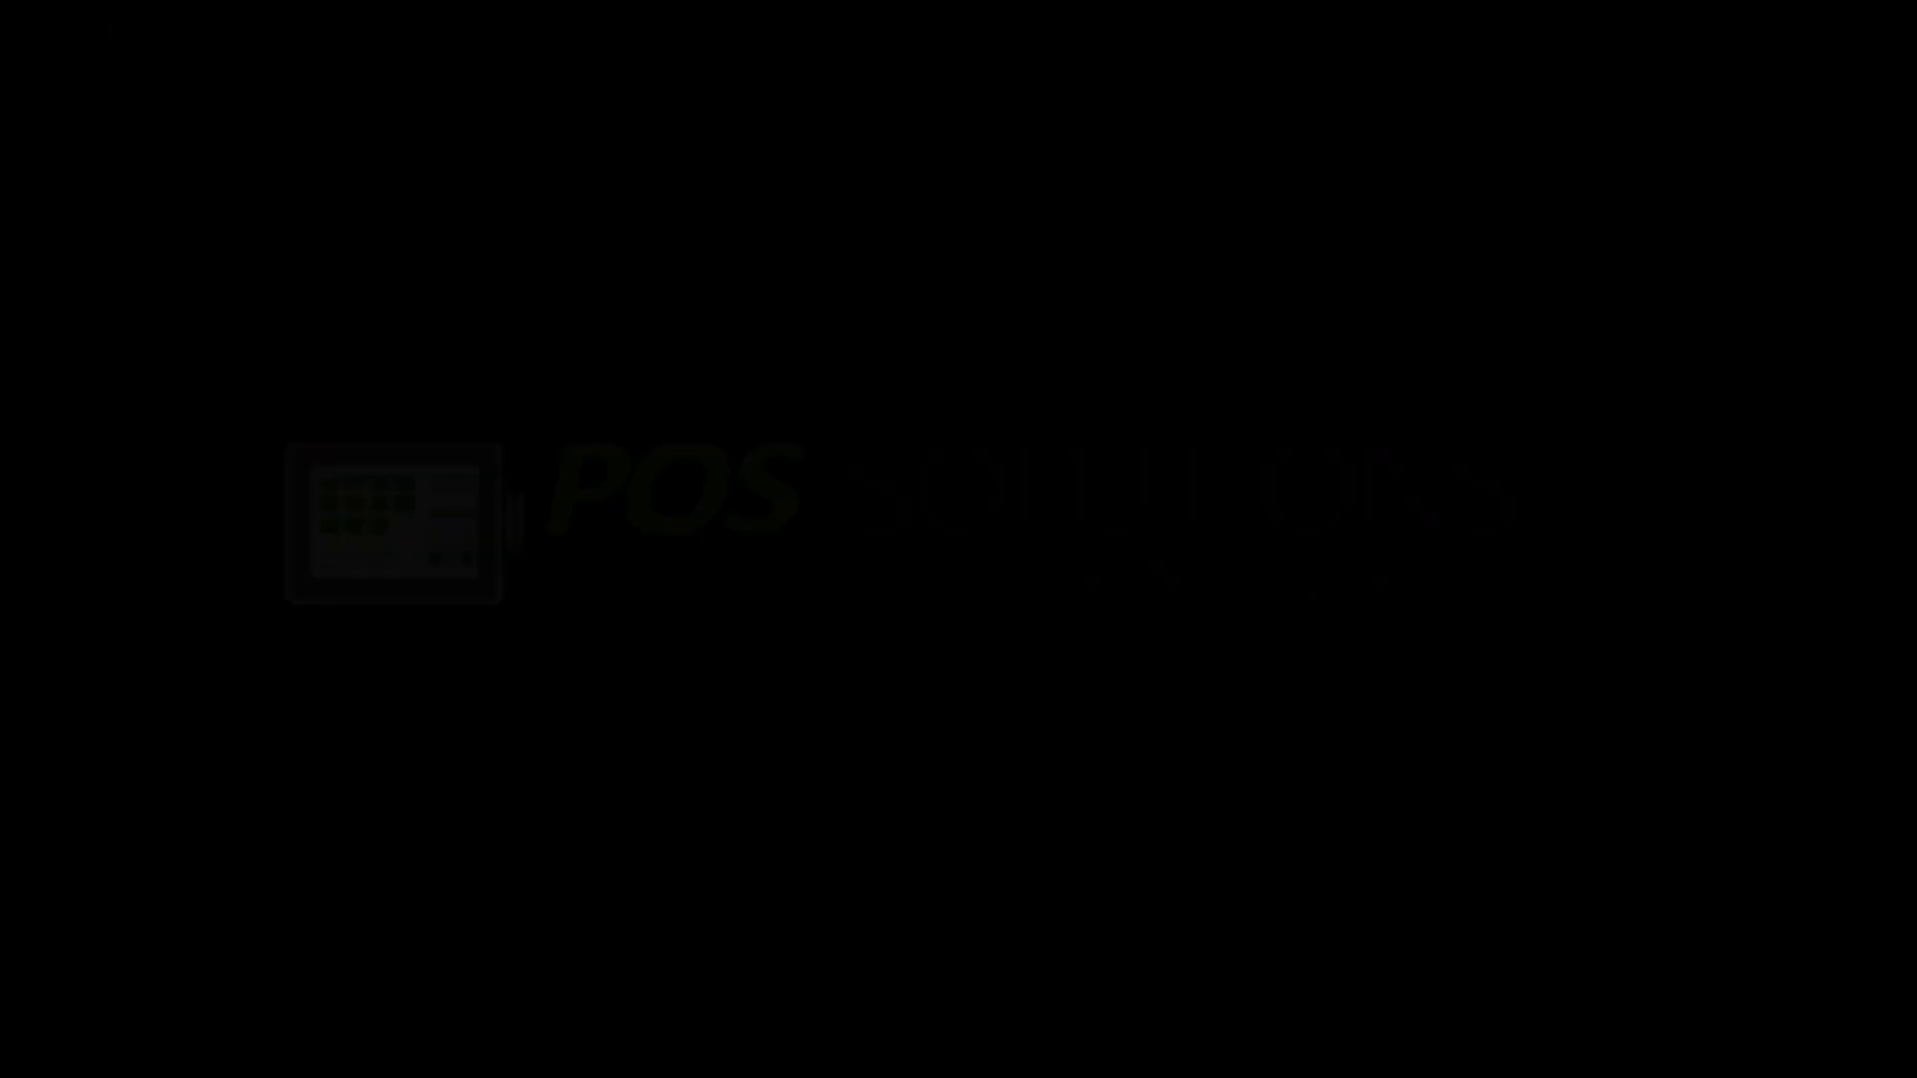